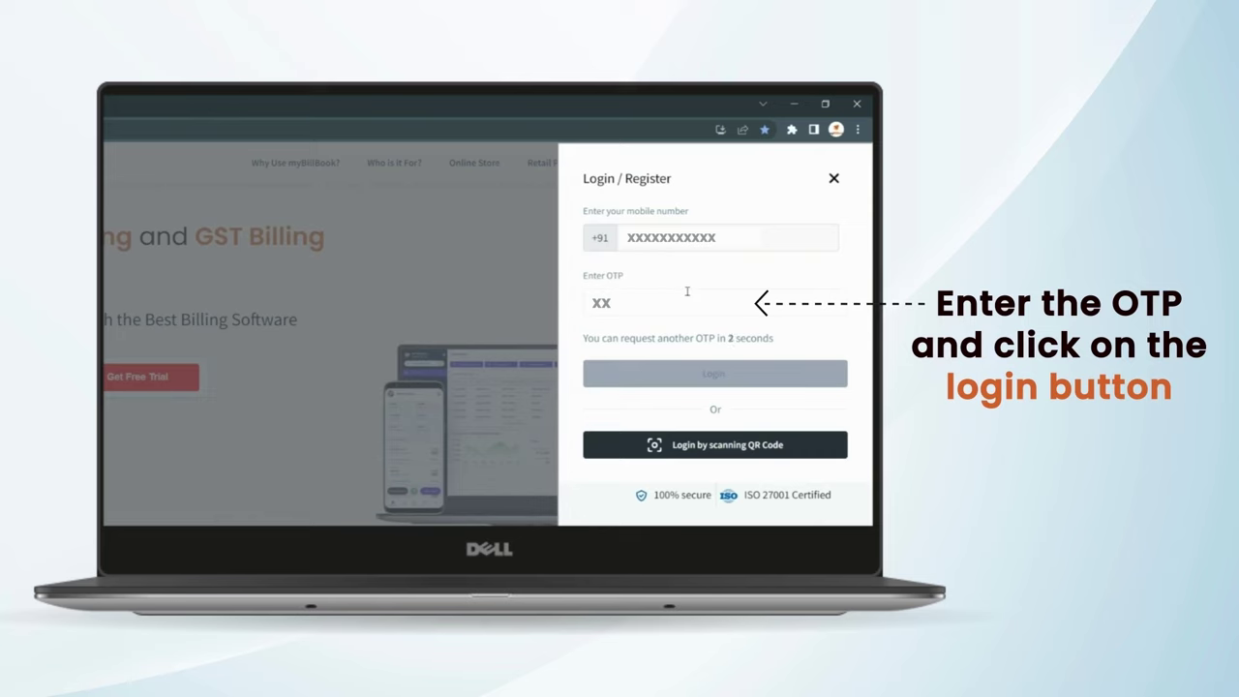
- Log in using the registered mobile number and the received one-time password
{"action": "type", "text": "XXXX"}
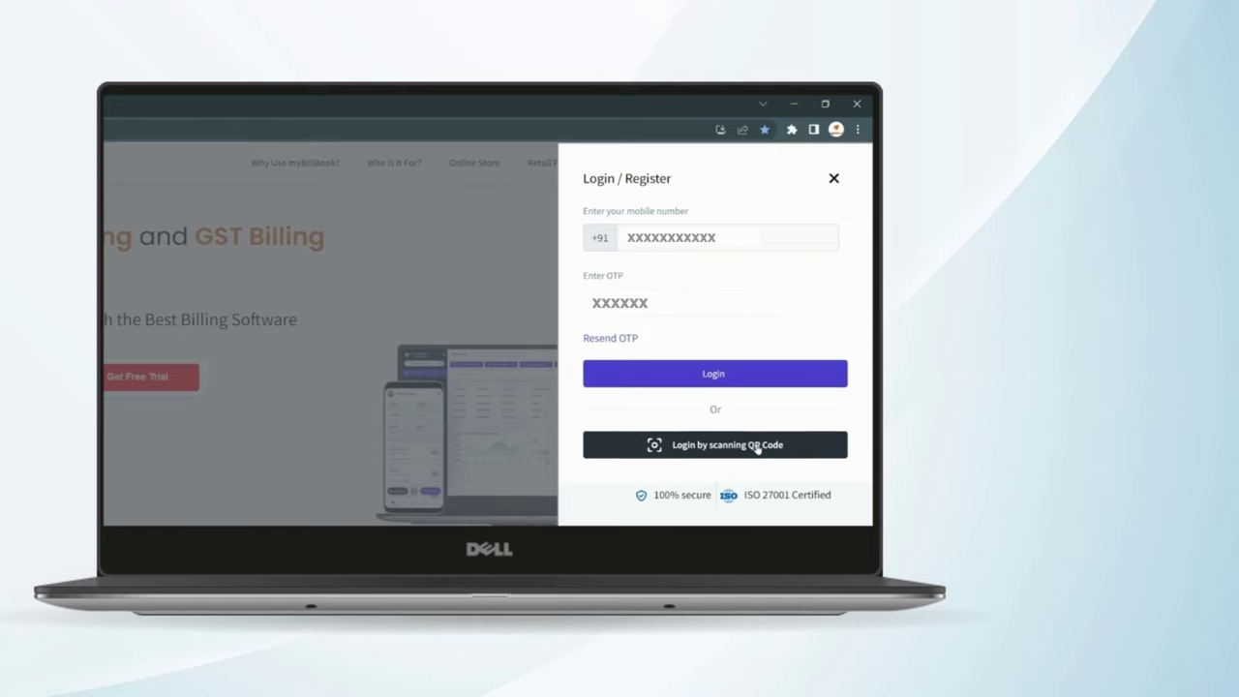
{"action": "left_click", "coordinate": [714, 372]}
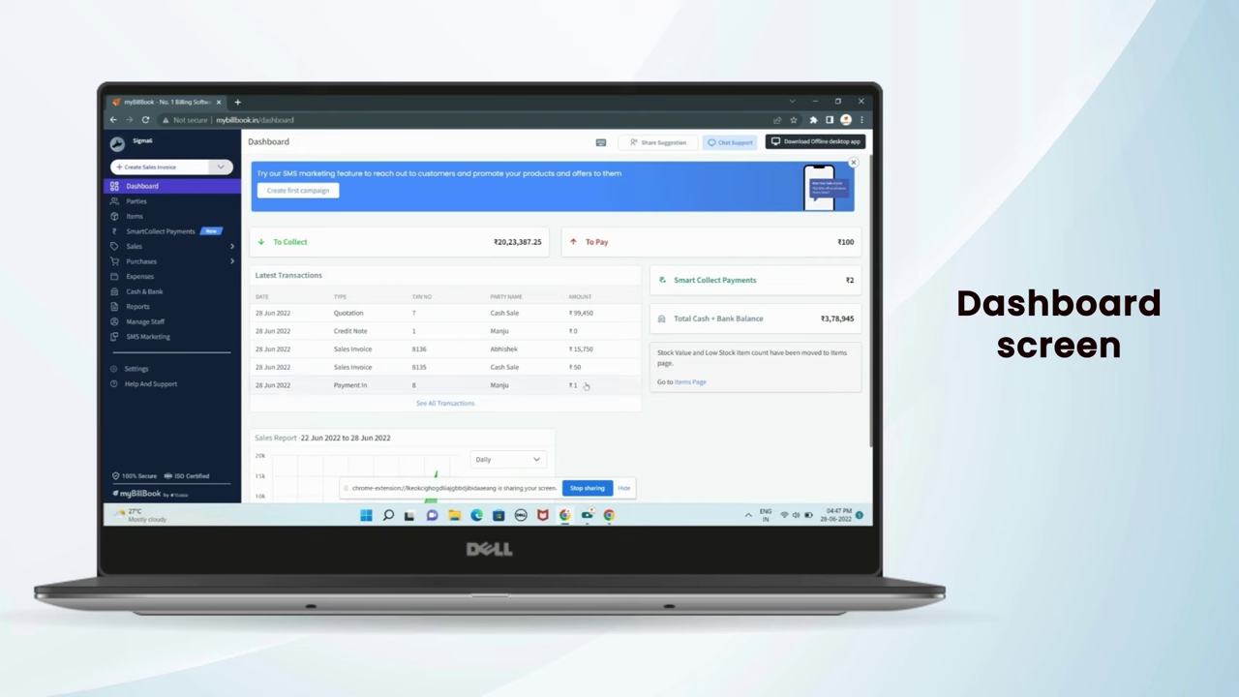
{"action": "scroll", "coordinate": [594, 351], "scroll_direction": "down", "scroll_amount": 1}
{"action": "scroll", "coordinate": [593, 350], "scroll_direction": "down", "scroll_amount": 2}
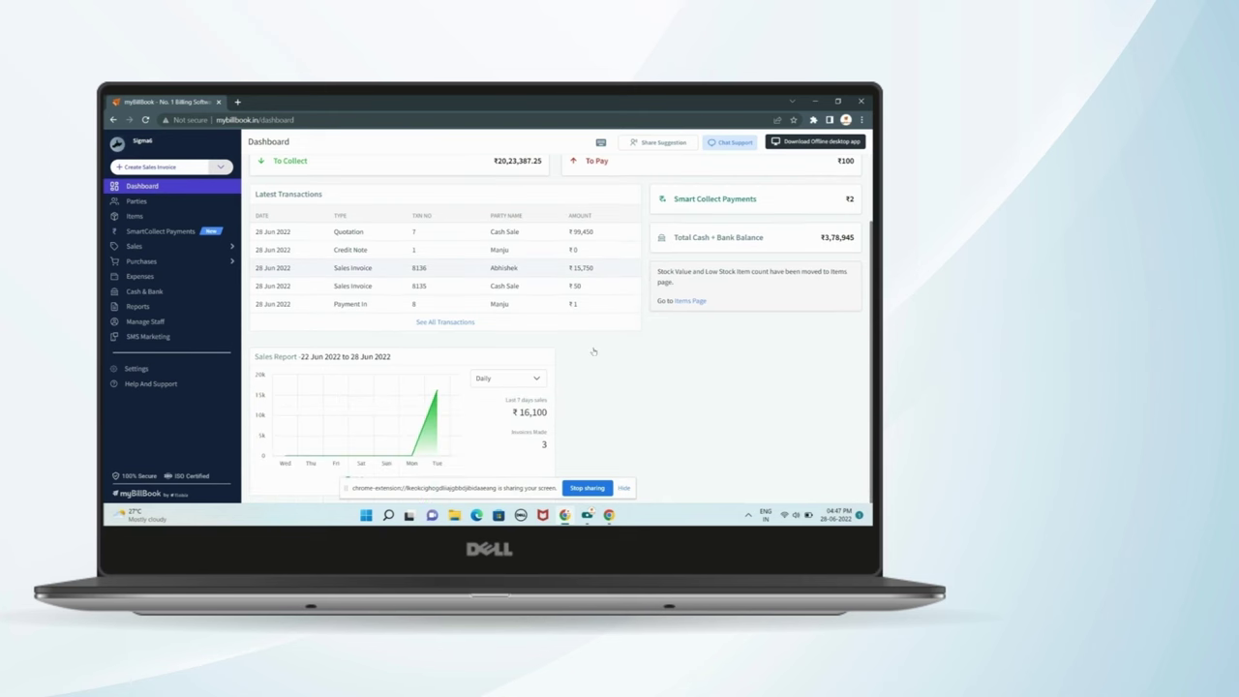
{"action": "scroll", "coordinate": [594, 351], "scroll_direction": "up", "scroll_amount": 2}
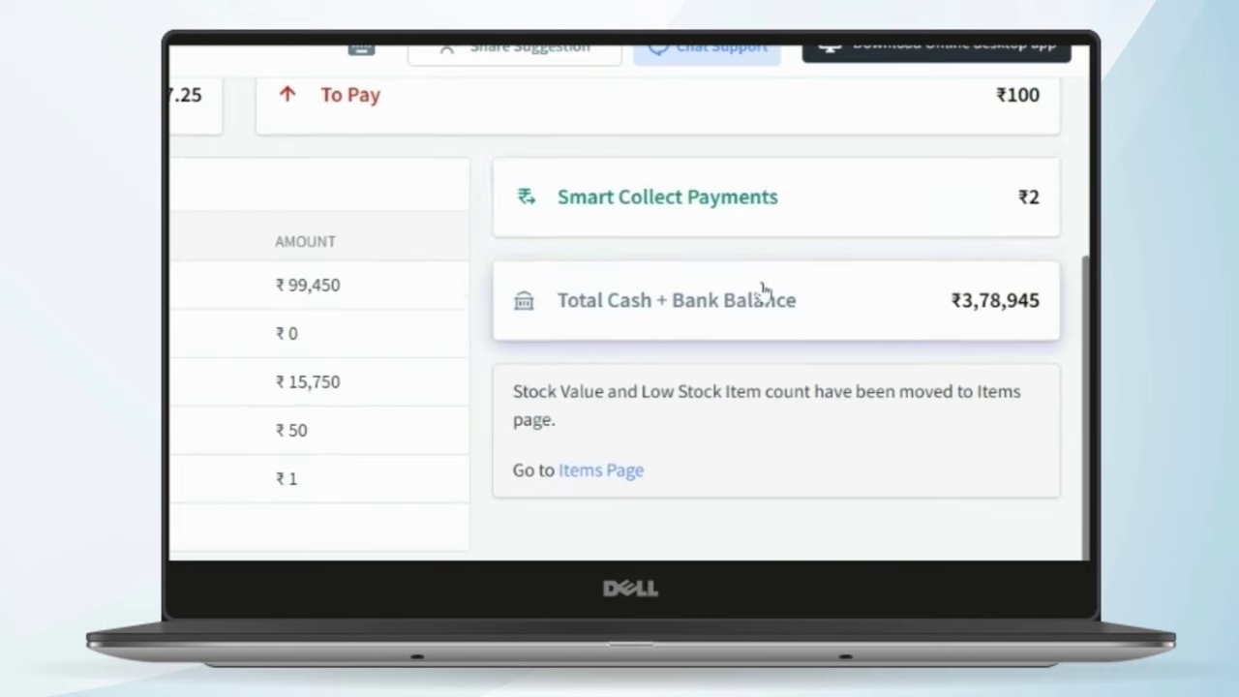
{"action": "scroll", "coordinate": [763, 293], "scroll_direction": "up", "scroll_amount": 2}
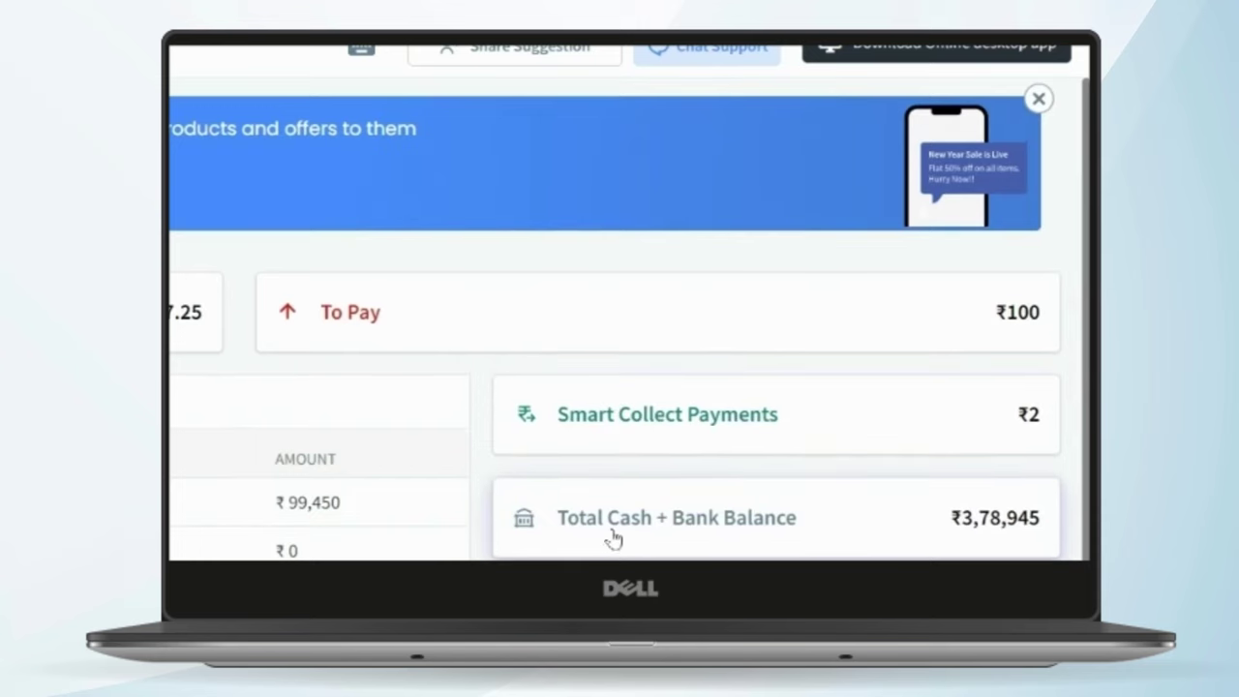
{"action": "scroll", "coordinate": [619, 339], "scroll_direction": "down", "scroll_amount": 2}
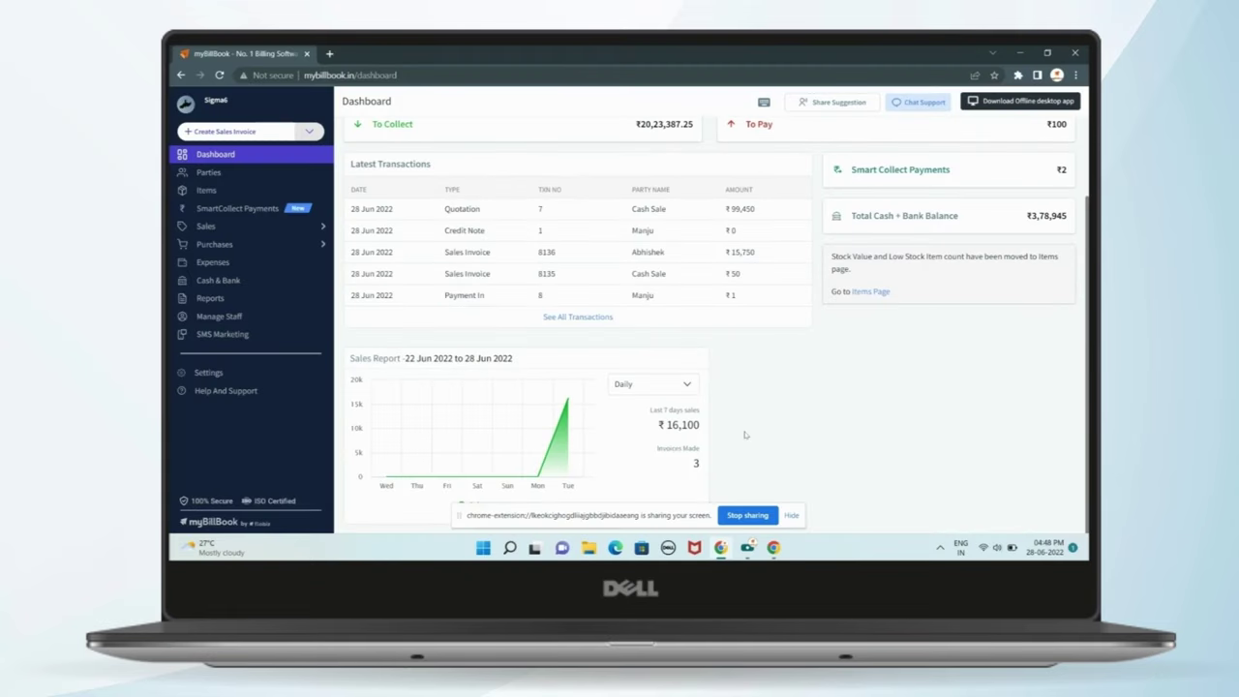
- Switch the Sales Report from Daily to Weekly, dismiss the sharing notice, and go to Parties
{"action": "left_click", "coordinate": [652, 384]}
{"action": "left_click", "coordinate": [639, 418]}
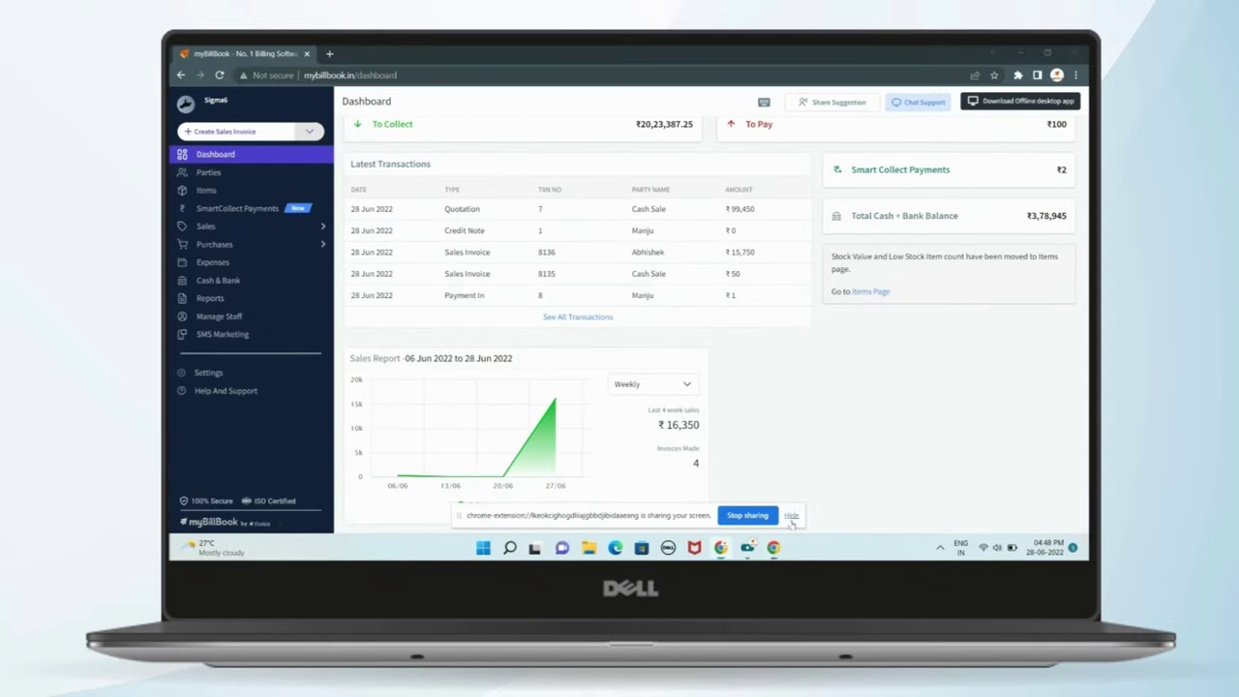
{"action": "left_click", "coordinate": [791, 516]}
{"action": "left_click", "coordinate": [259, 176]}
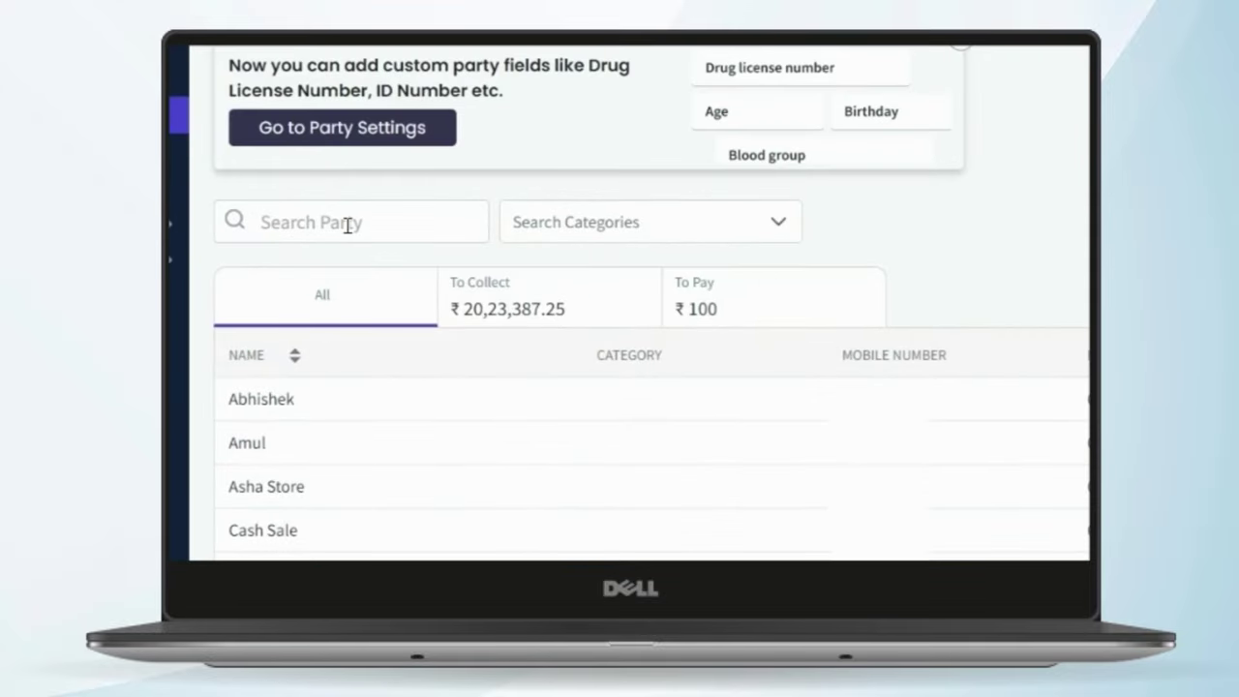
- Glance at the party category filter and Reports list, then start a new party
{"action": "left_click", "coordinate": [668, 226]}
{"action": "key", "text": "Escape"}
{"action": "left_click", "coordinate": [1015, 224]}
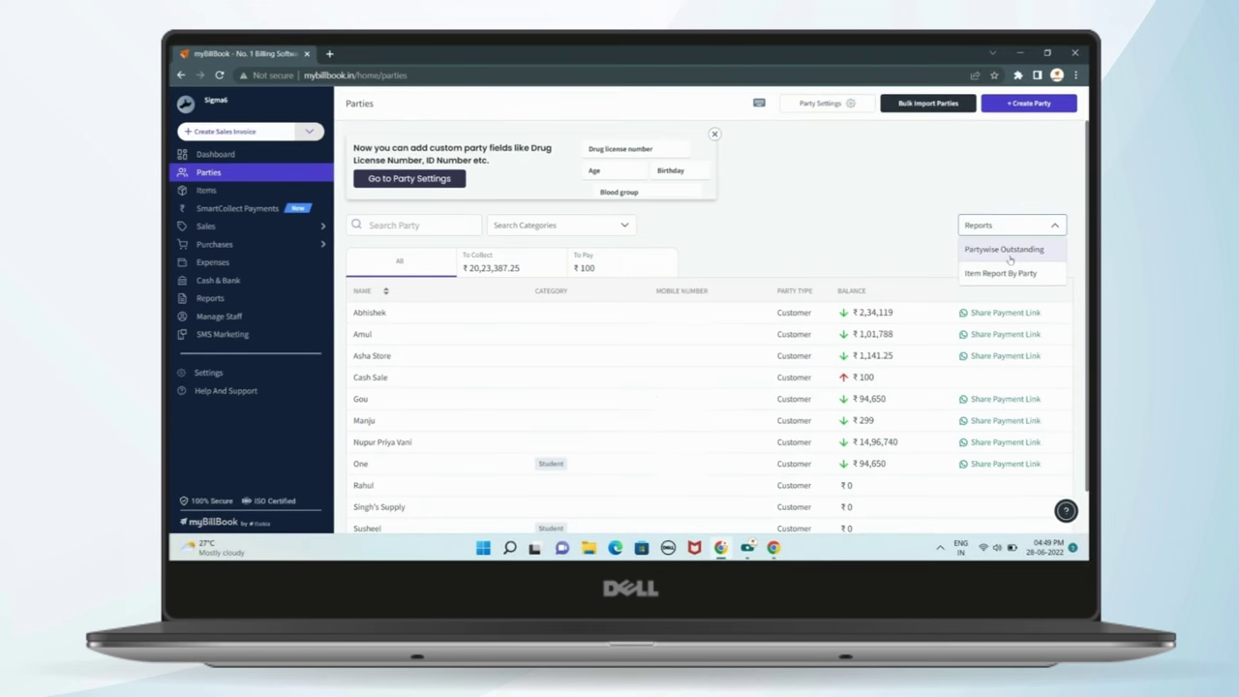
{"action": "left_click", "coordinate": [874, 198]}
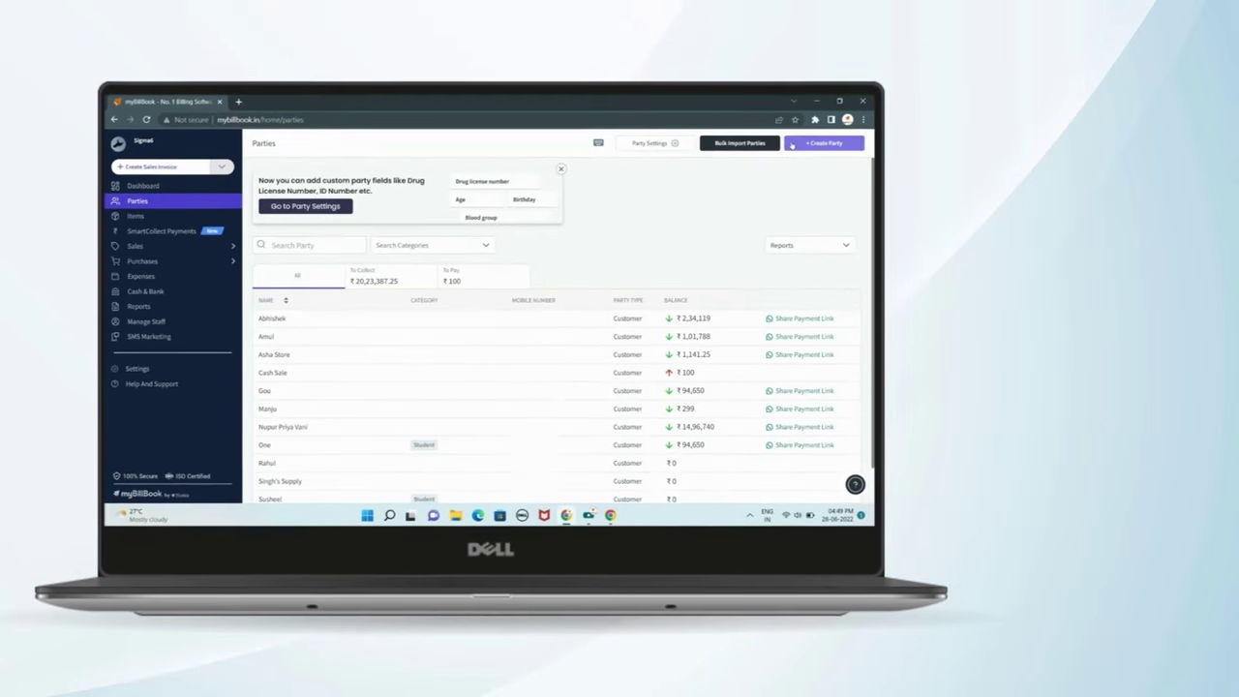
{"action": "left_click", "coordinate": [792, 145]}
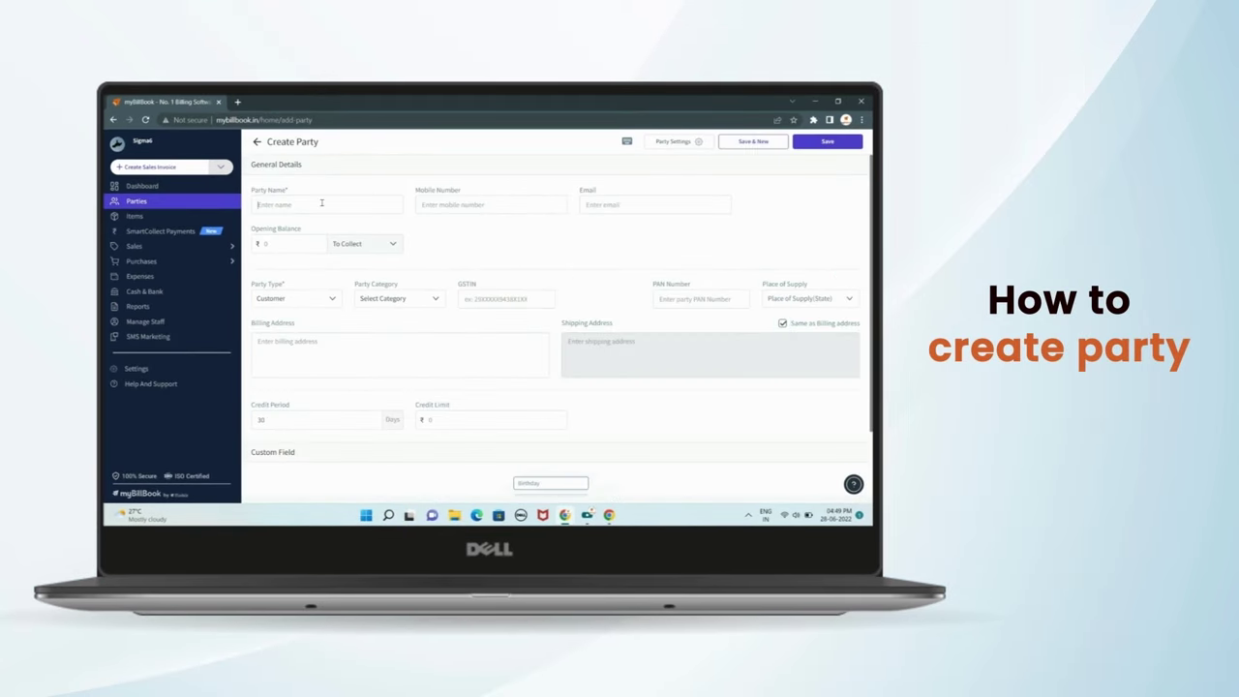
- Name the party 'abhishek' with an opening balance of 10 kept as To Collect
{"action": "type", "text": "abhishek"}
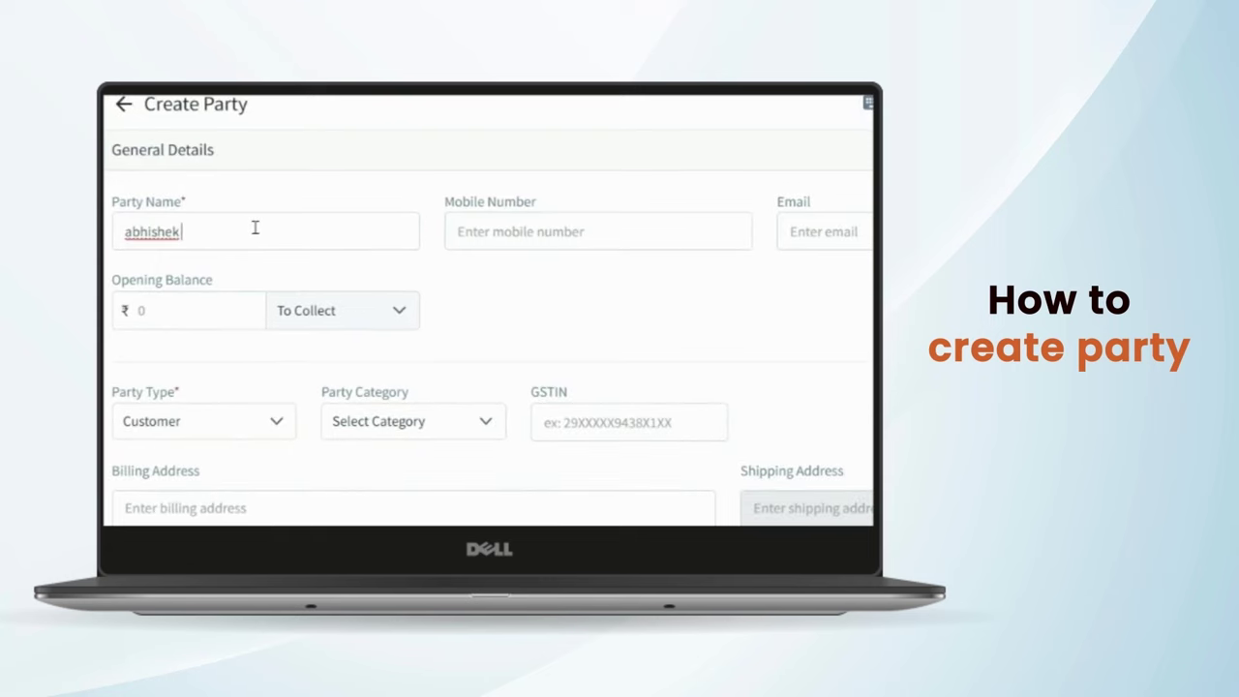
{"action": "left_click", "coordinate": [262, 313]}
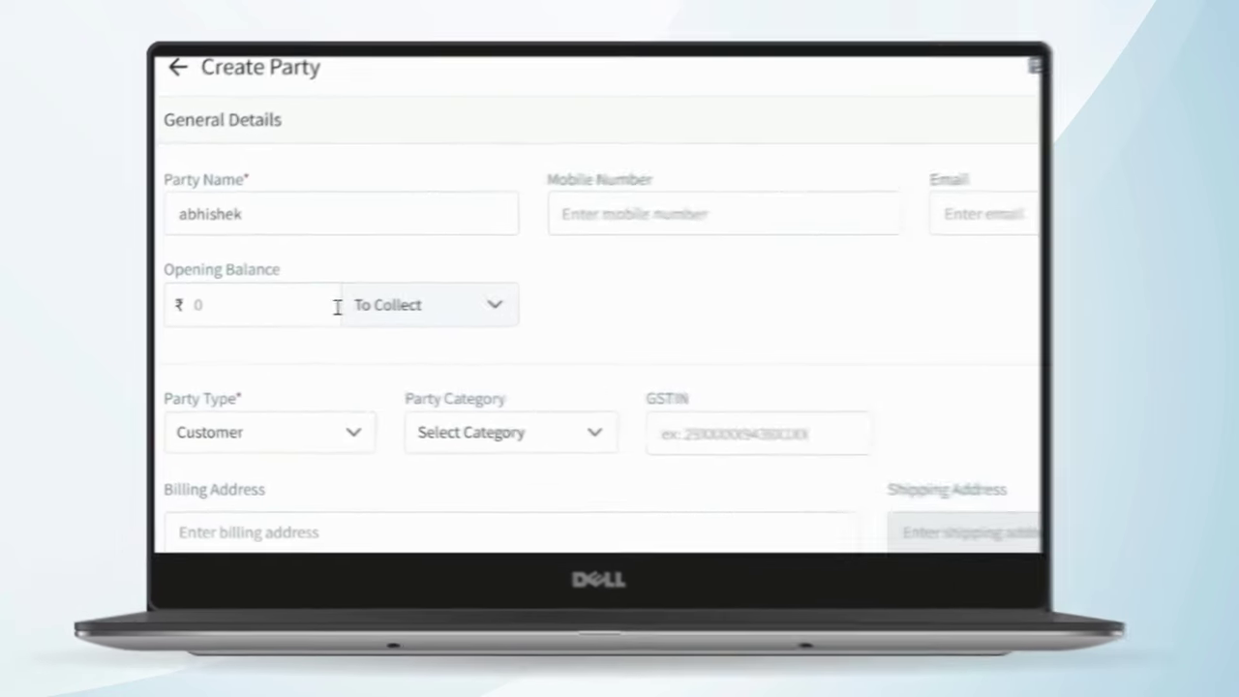
{"action": "type", "text": "10"}
{"action": "left_click", "coordinate": [378, 302]}
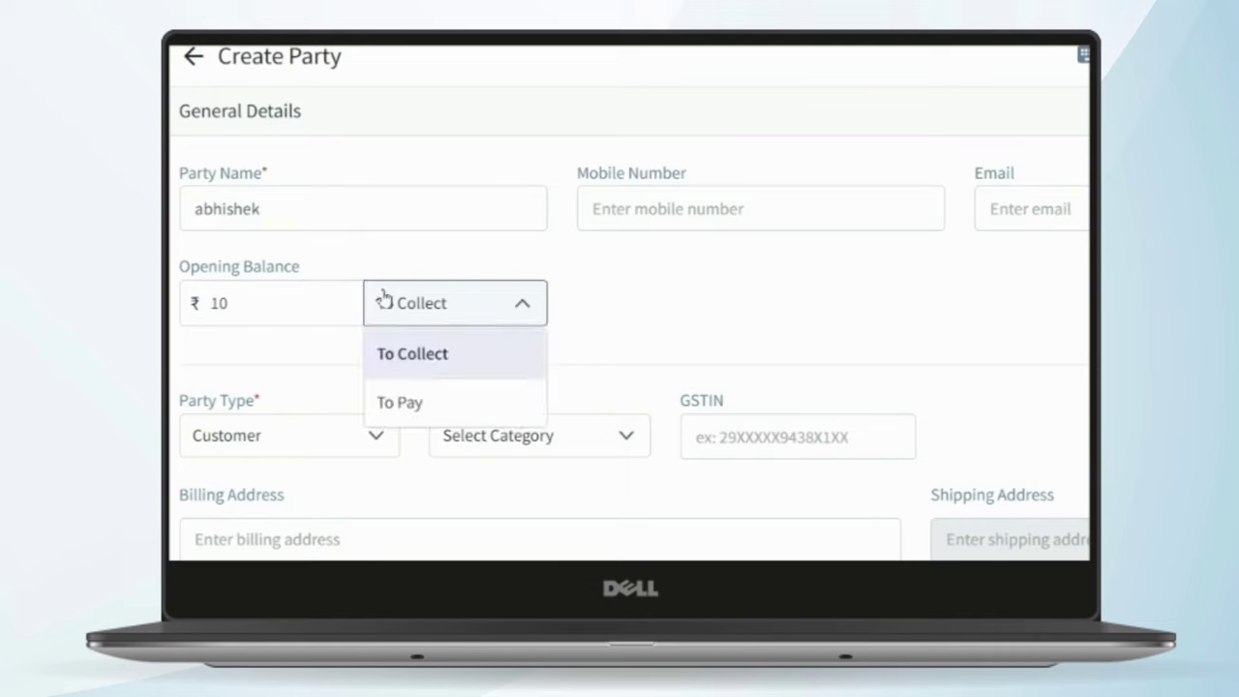
{"action": "left_click", "coordinate": [647, 292]}
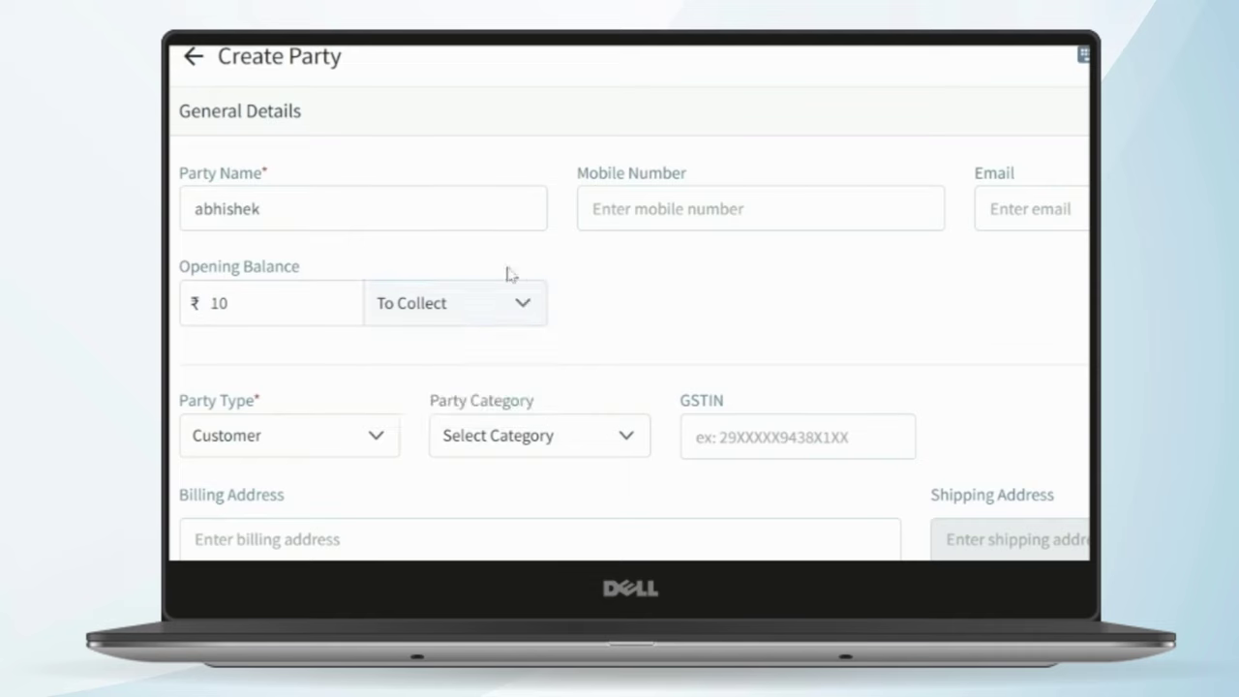
{"action": "left_click", "coordinate": [463, 310]}
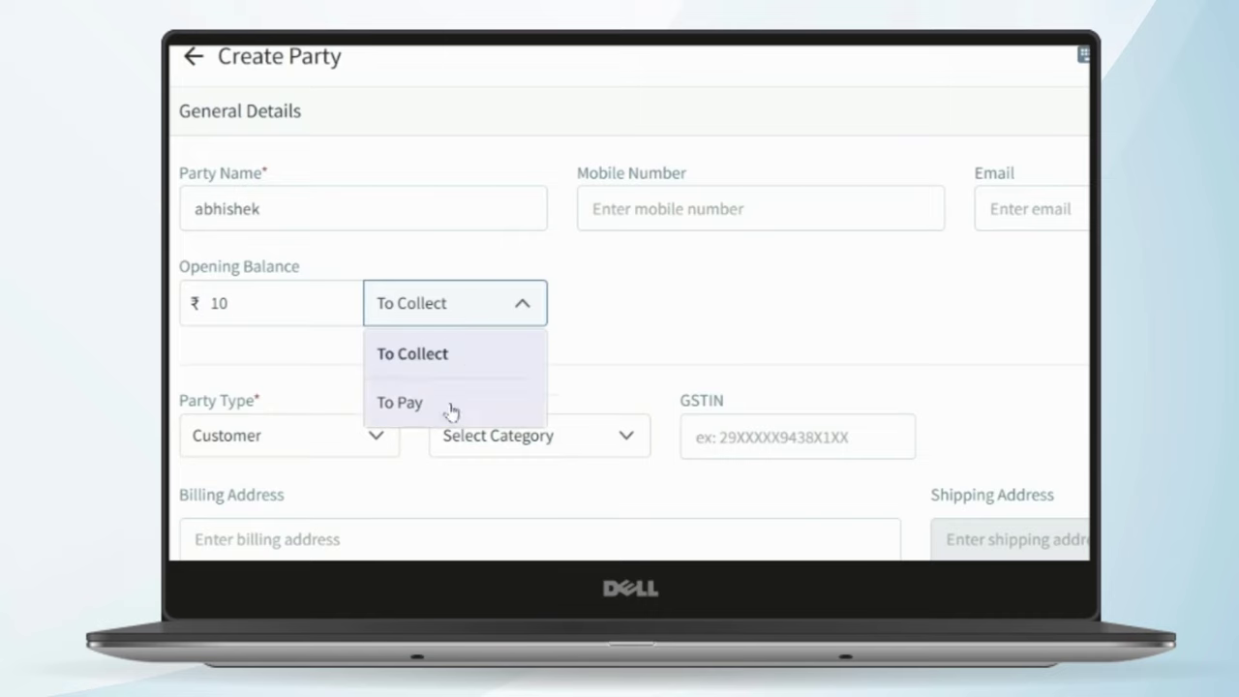
{"action": "left_click", "coordinate": [677, 264]}
- Point out the Mobile Number and Email fields and keep the party type as Customer
{"action": "left_click", "coordinate": [668, 199]}
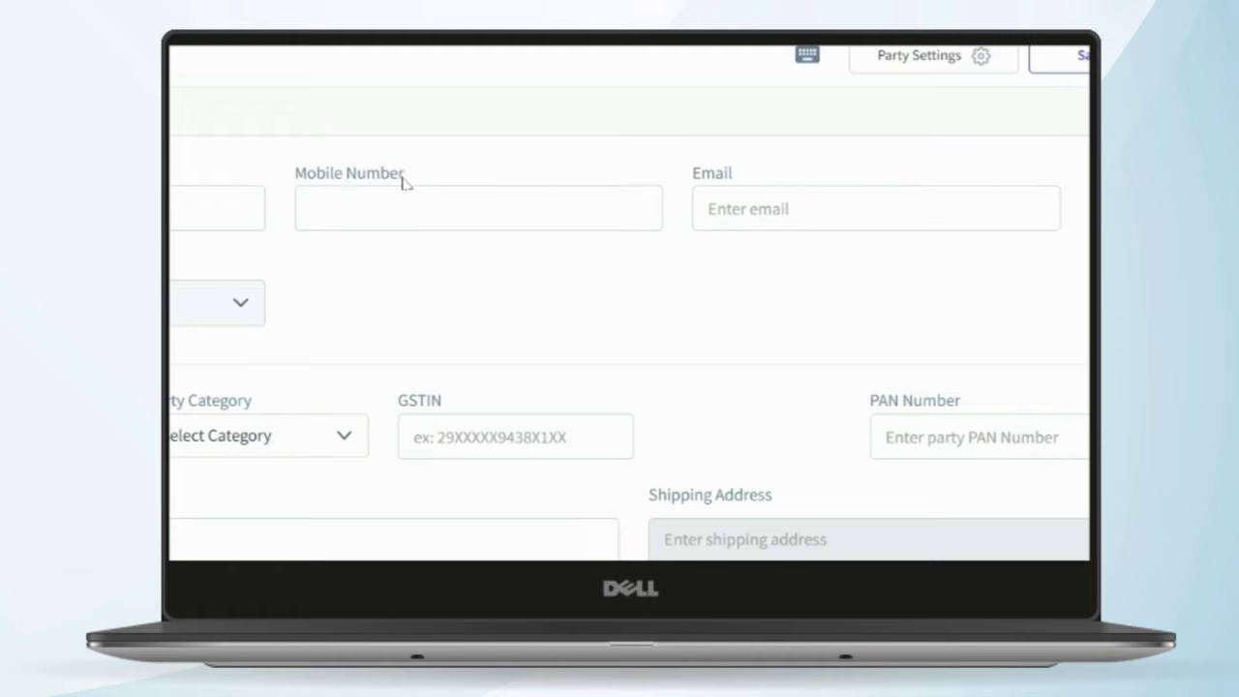
{"action": "left_click_drag", "start_coordinate": [404, 178], "coordinate": [296, 172]}
{"action": "left_click", "coordinate": [443, 172]}
{"action": "left_click_drag", "start_coordinate": [750, 176], "coordinate": [670, 183]}
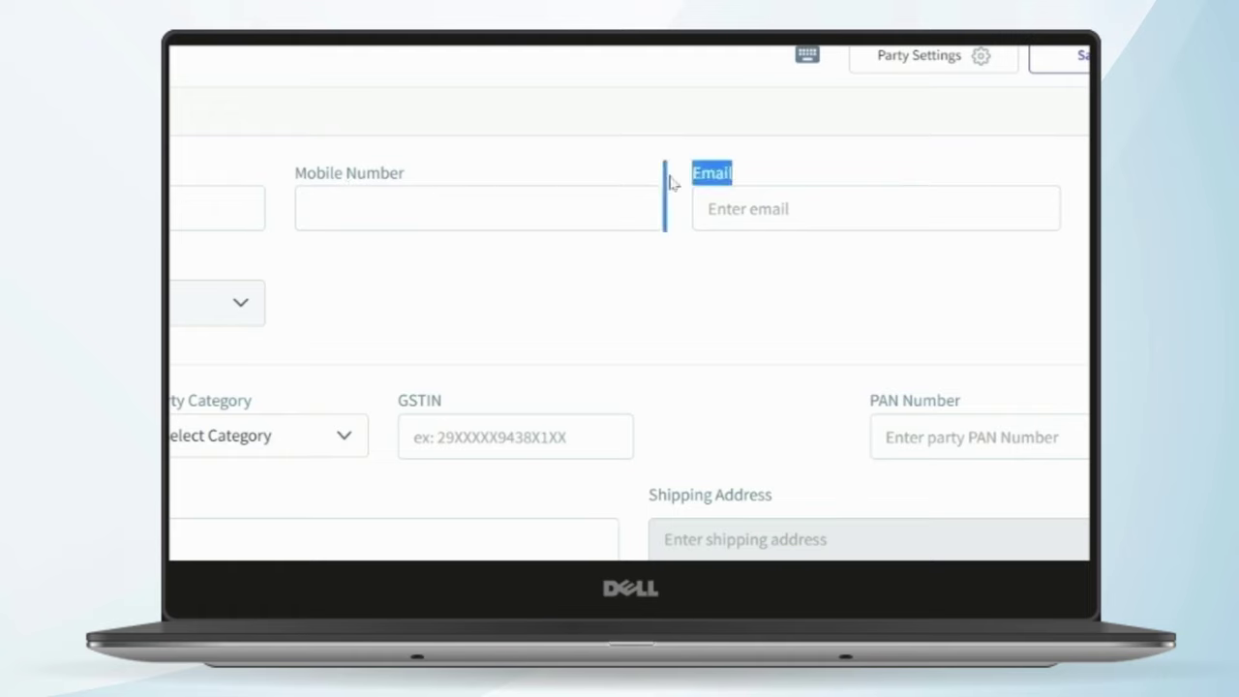
{"action": "left_click", "coordinate": [708, 308]}
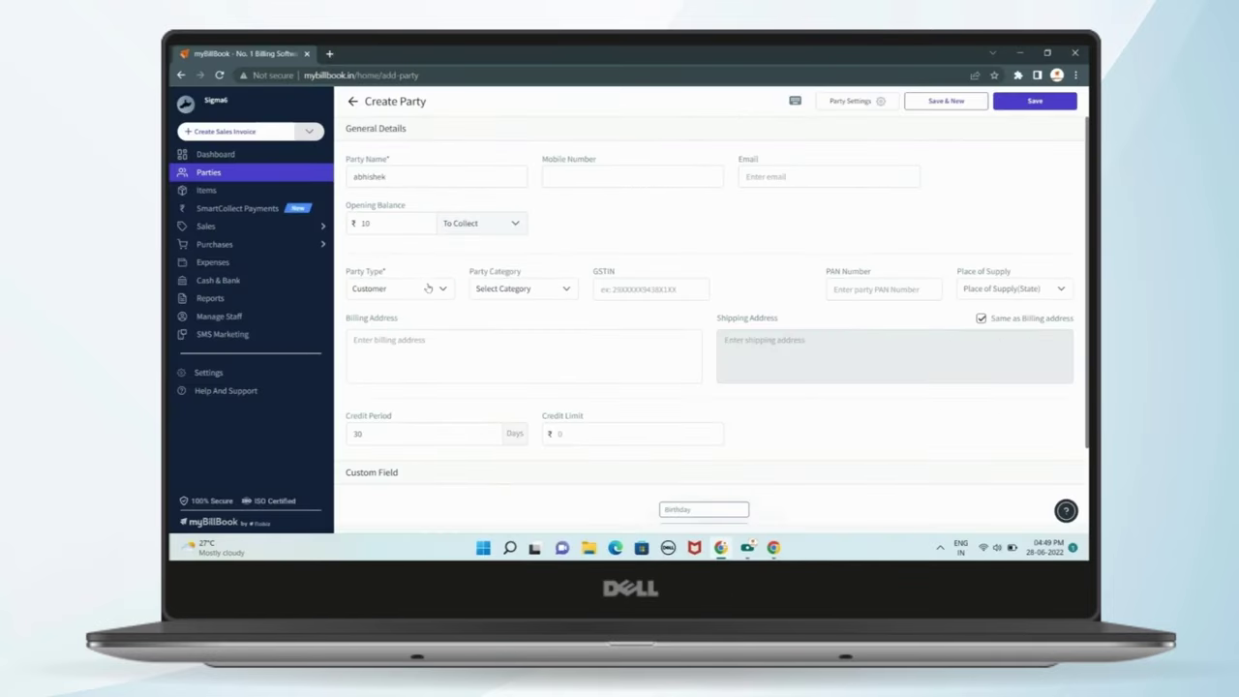
{"action": "left_click", "coordinate": [428, 289]}
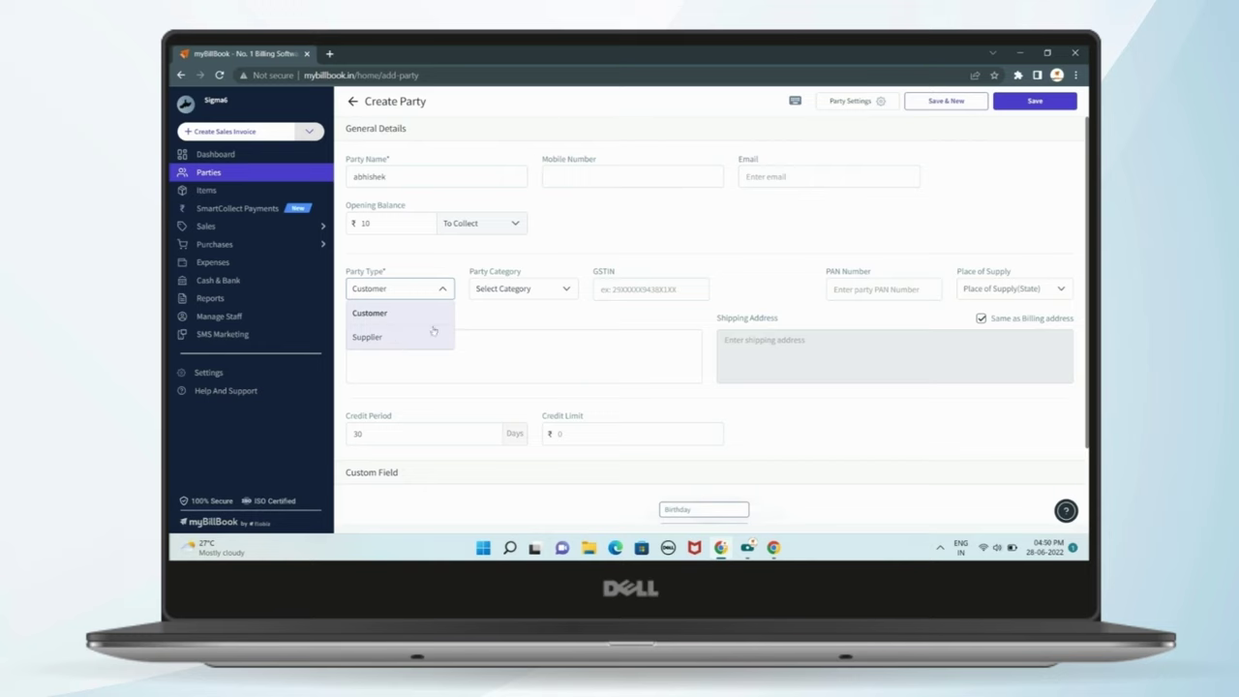
{"action": "left_click", "coordinate": [480, 312]}
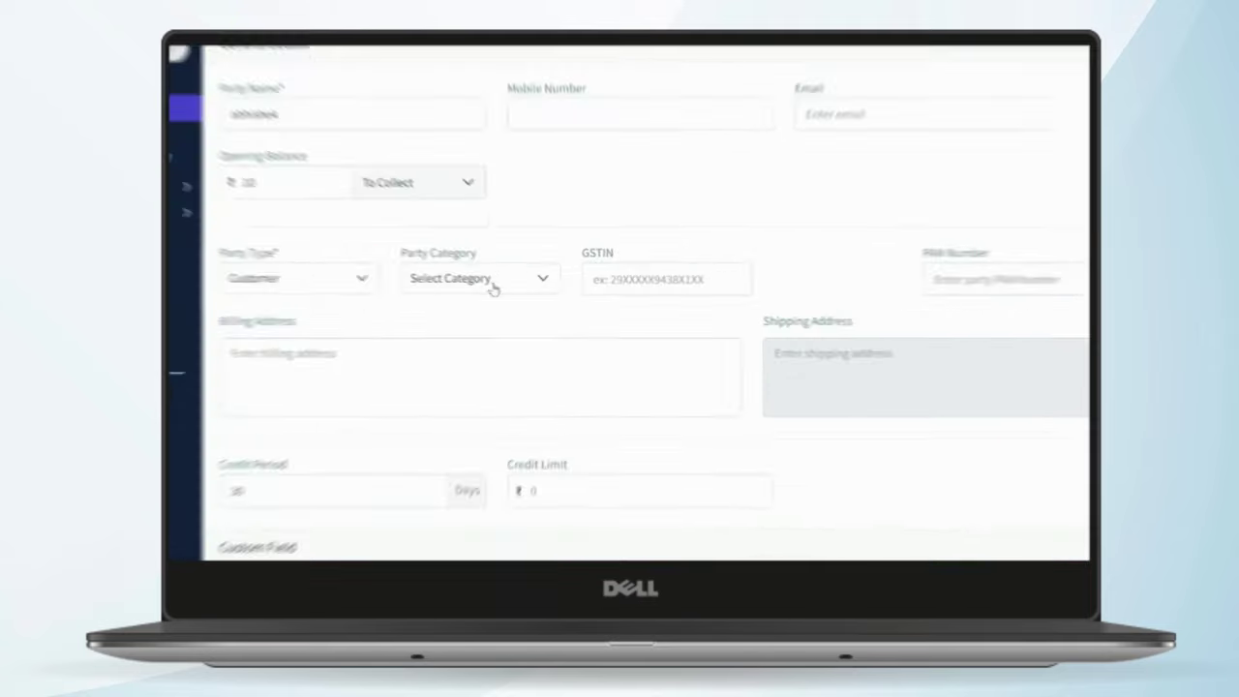
{"action": "left_click", "coordinate": [531, 290]}
{"action": "scroll", "coordinate": [461, 460], "scroll_direction": "down", "scroll_amount": 2}
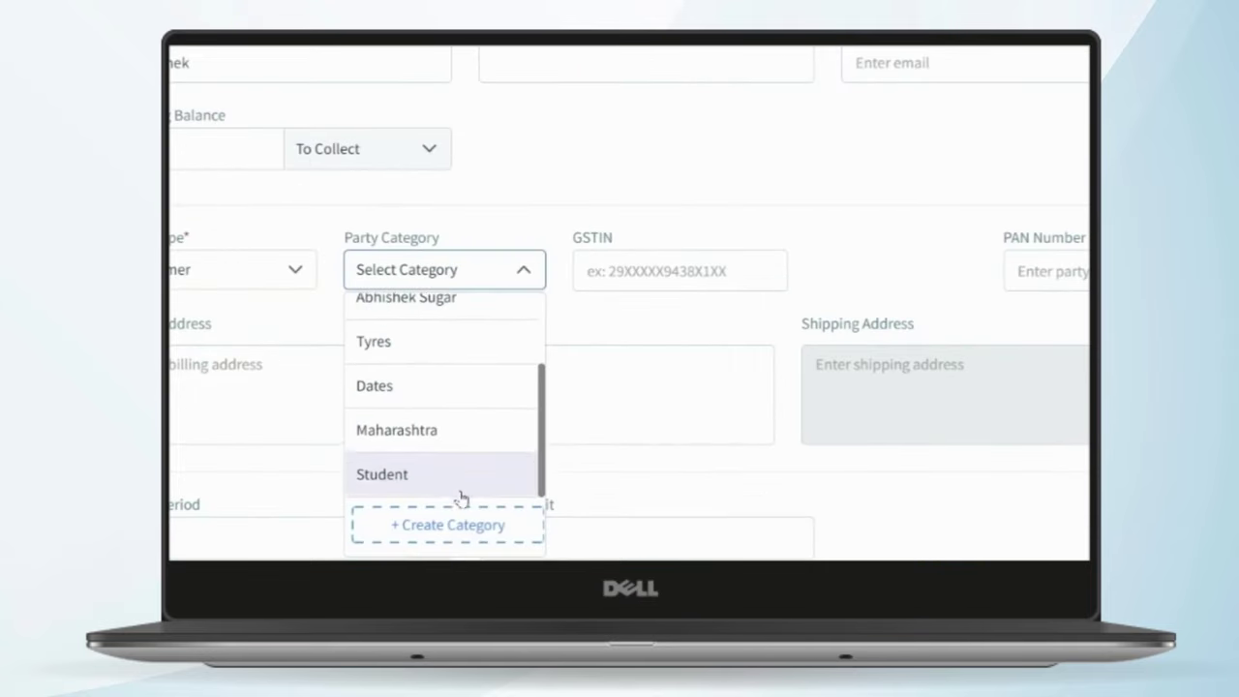
{"action": "left_click", "coordinate": [454, 528]}
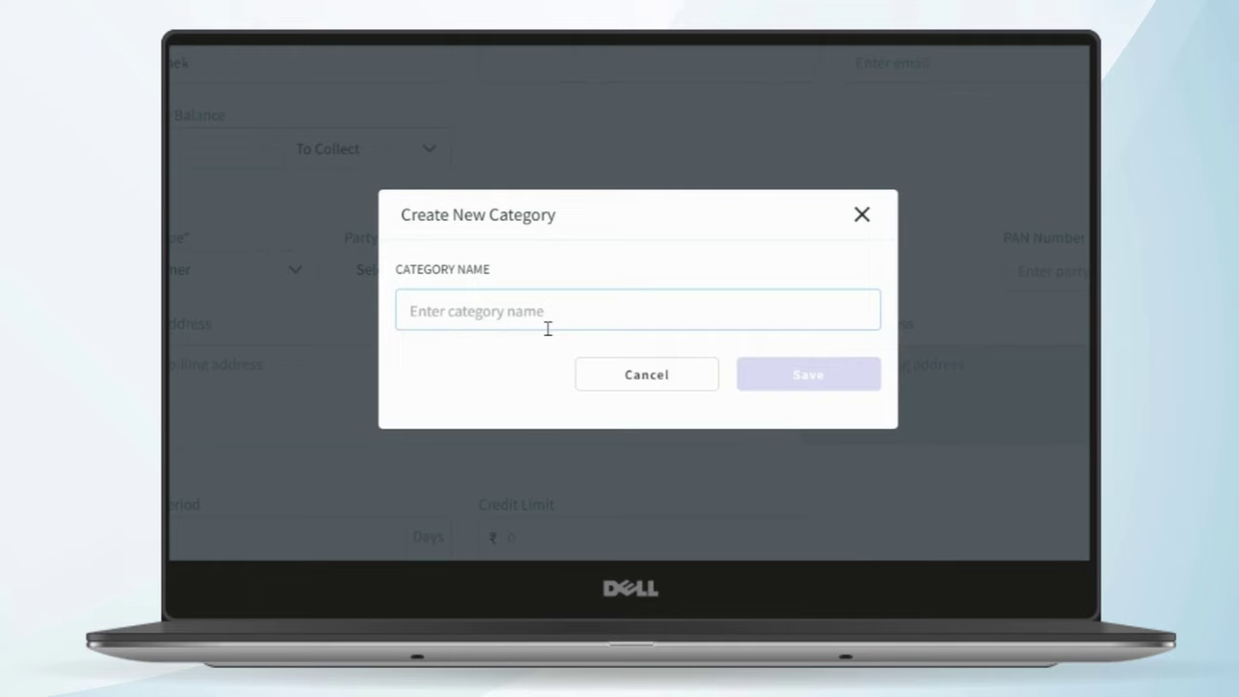
{"action": "type", "text": "BMW"}
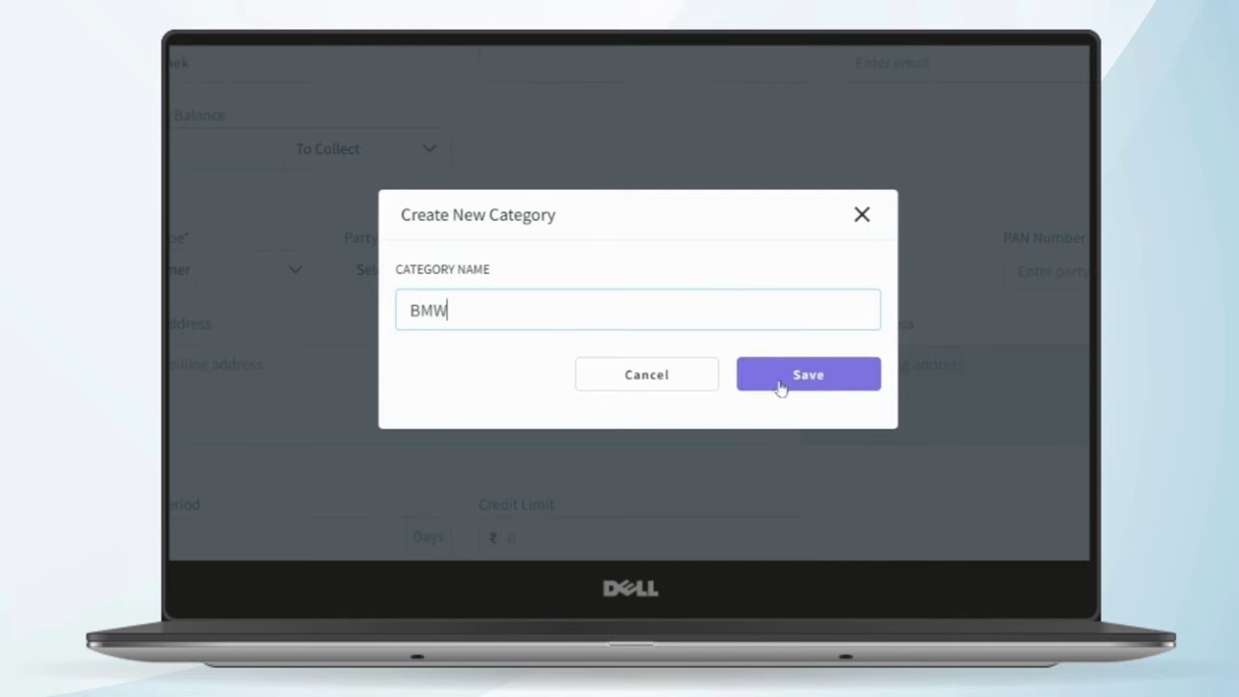
{"action": "left_click", "coordinate": [860, 217]}
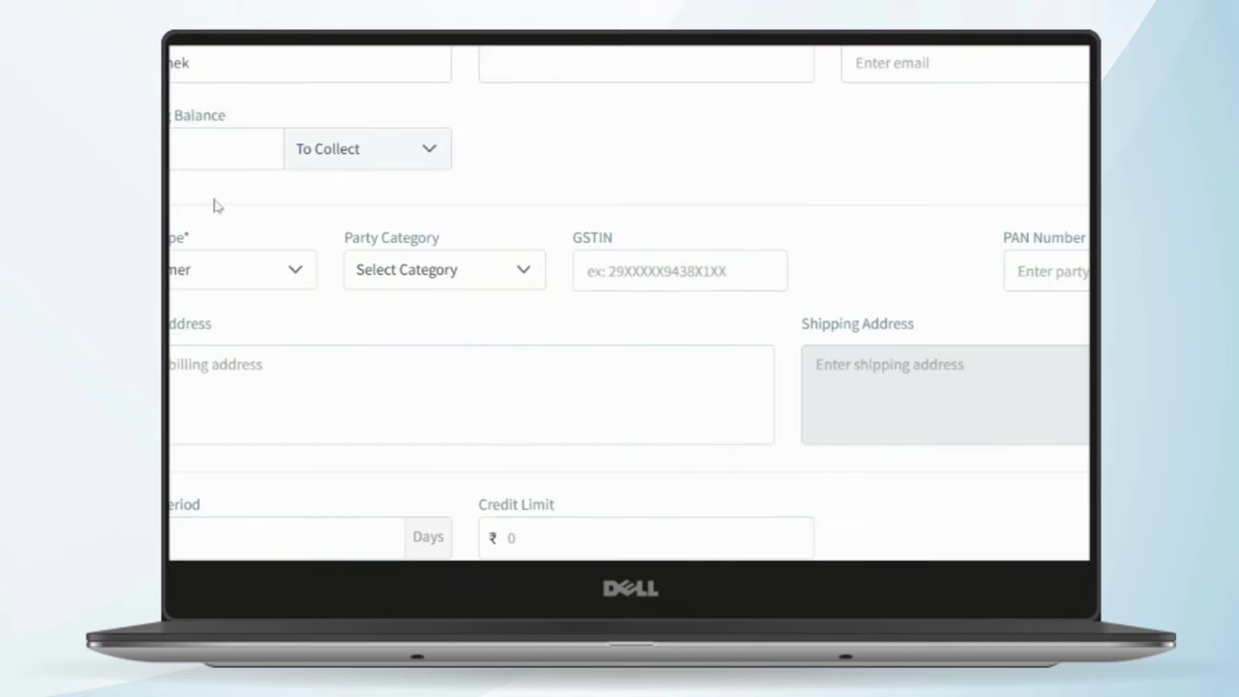
{"action": "left_click", "coordinate": [204, 264]}
{"action": "left_click", "coordinate": [368, 302]}
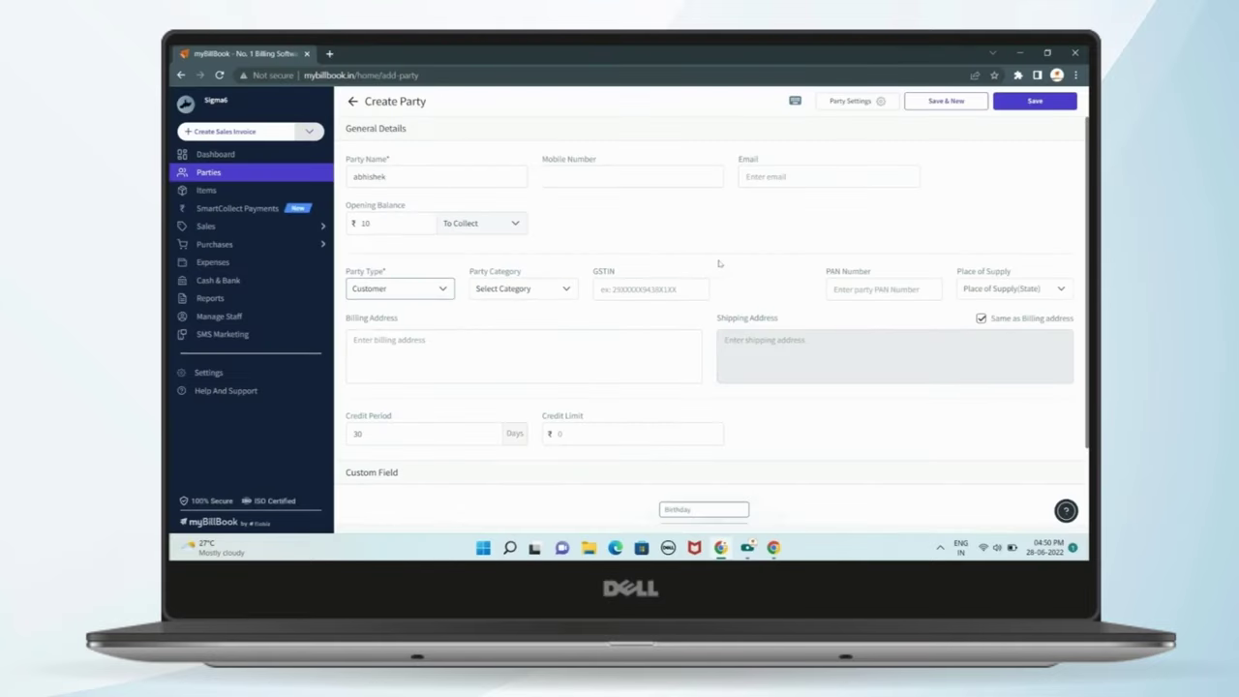
- Look through the party category and place-of-supply state lists without choosing anything
{"action": "left_click", "coordinate": [534, 294]}
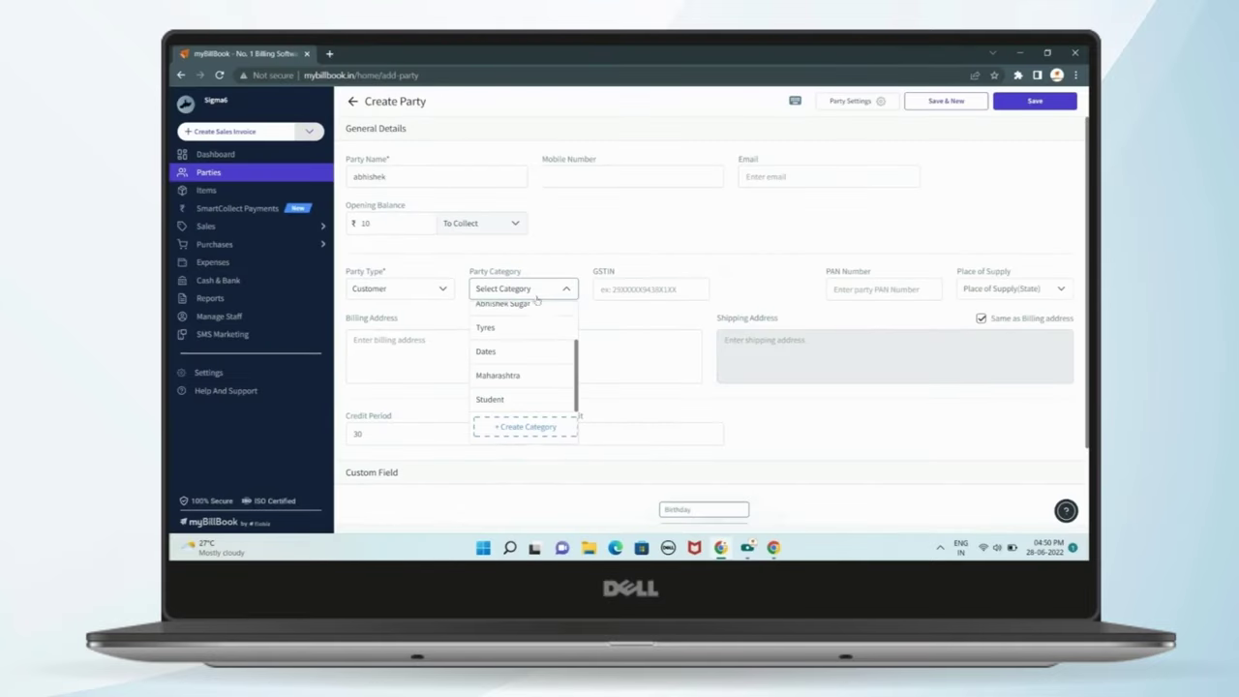
{"action": "left_click", "coordinate": [734, 213]}
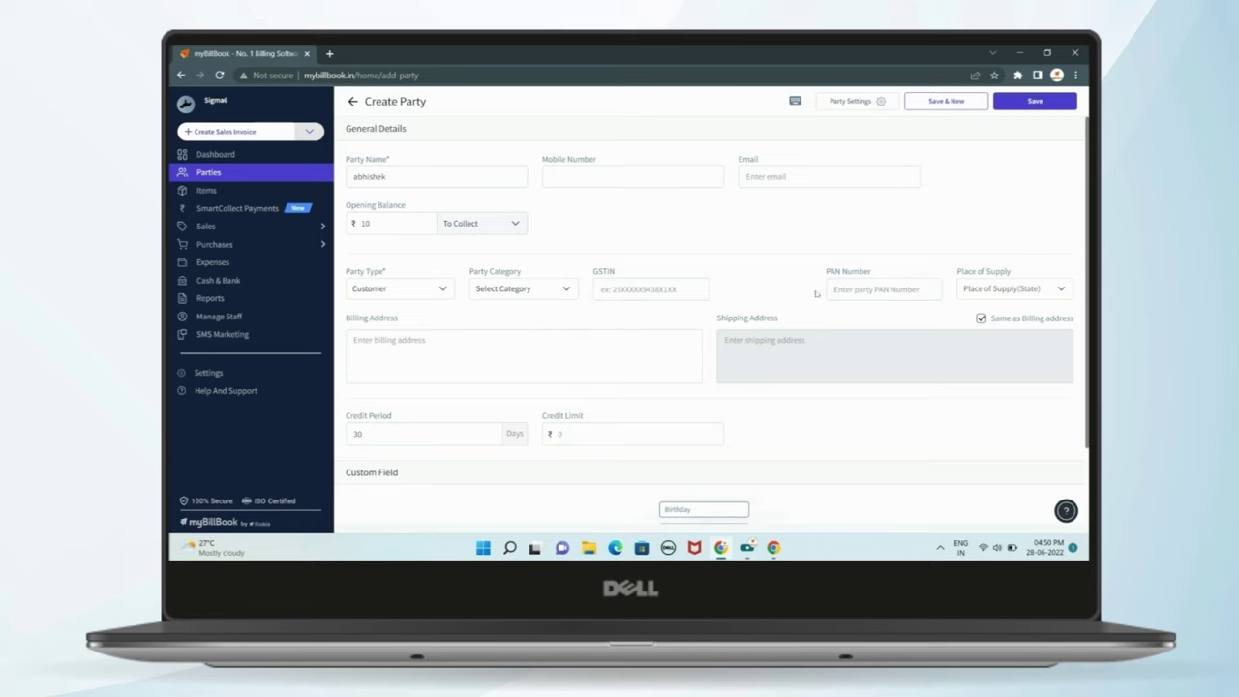
{"action": "left_click", "coordinate": [1003, 289]}
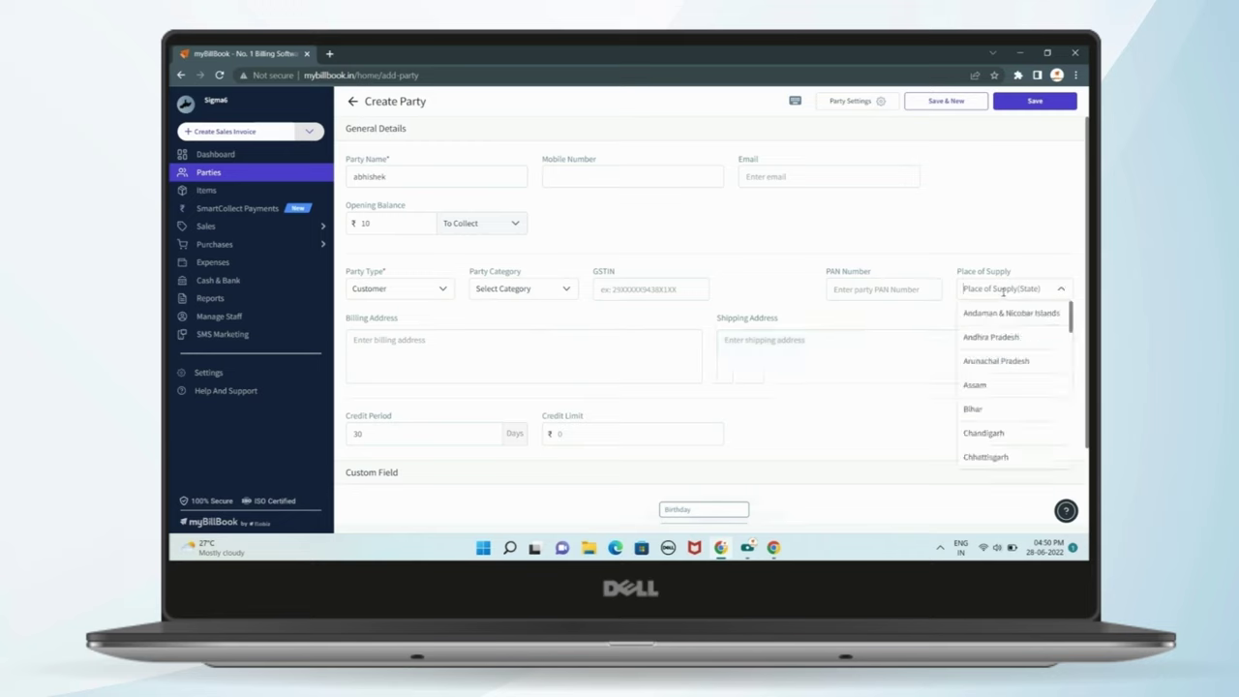
{"action": "left_click", "coordinate": [1006, 250]}
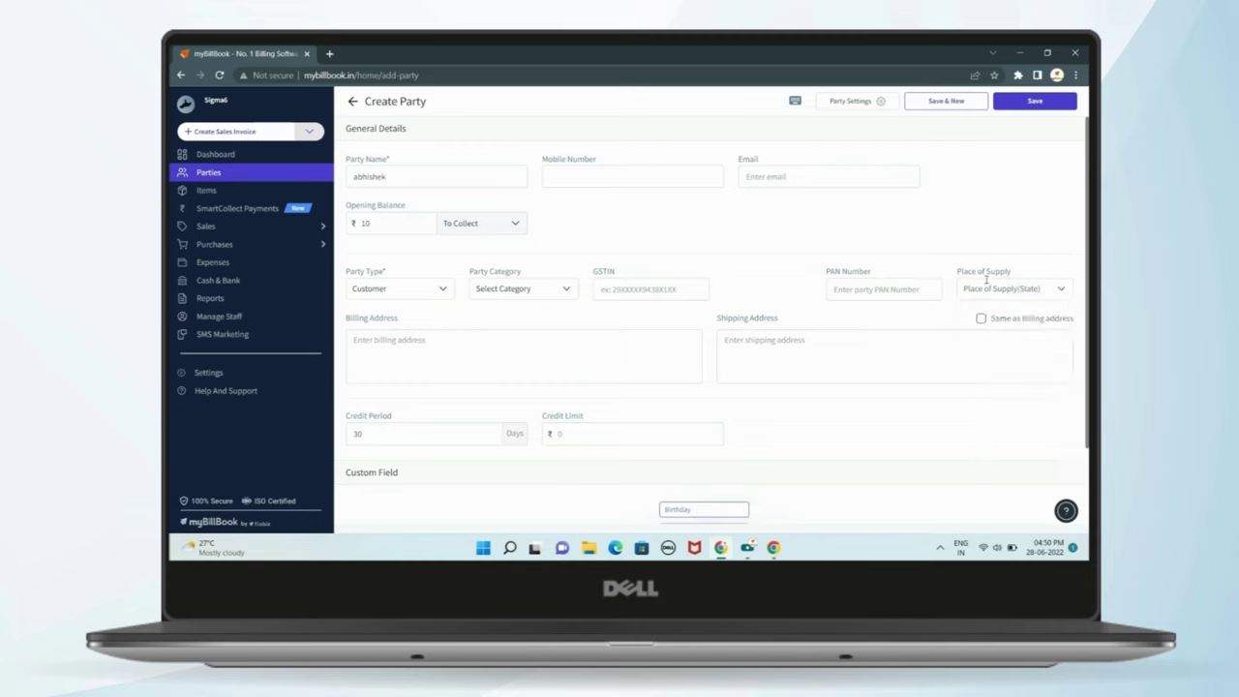
- Enter 'karnataka' as the billing address and tick Same as Billing address for shipping
{"action": "left_click", "coordinate": [468, 342]}
{"action": "type", "text": "N"}
{"action": "key", "text": "BackSpace"}
{"action": "type", "text": "karnataka"}
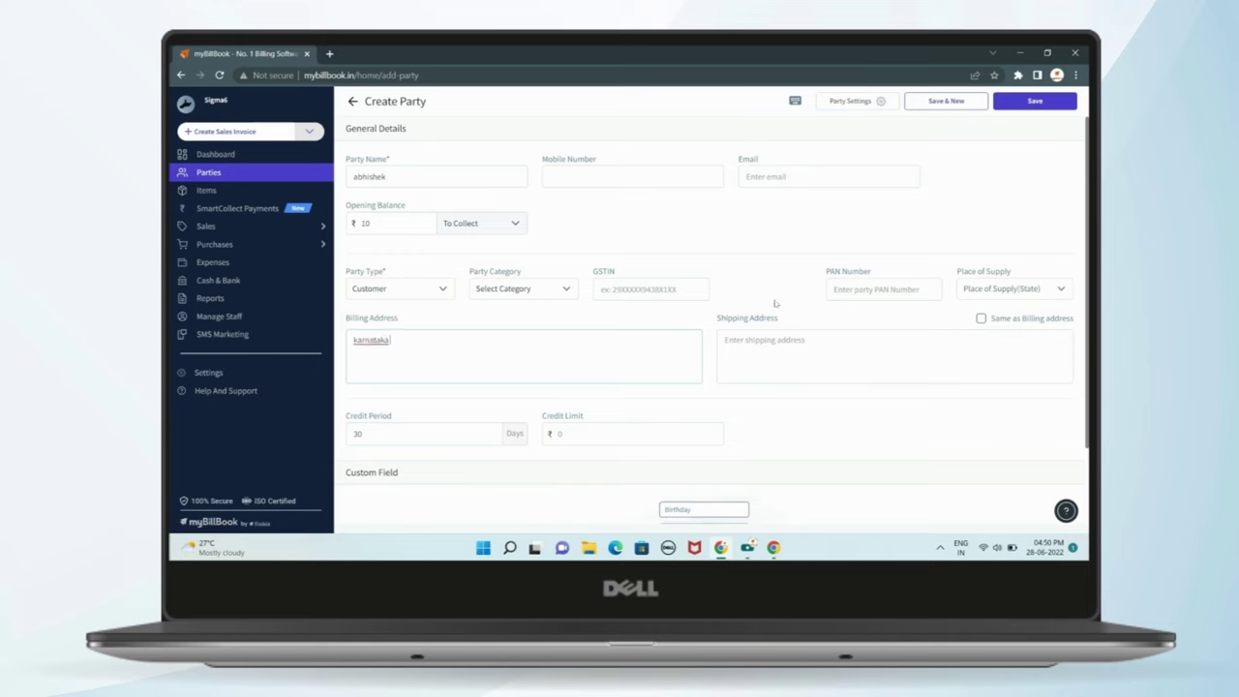
{"action": "left_click", "coordinate": [786, 340]}
{"action": "left_click", "coordinate": [980, 319]}
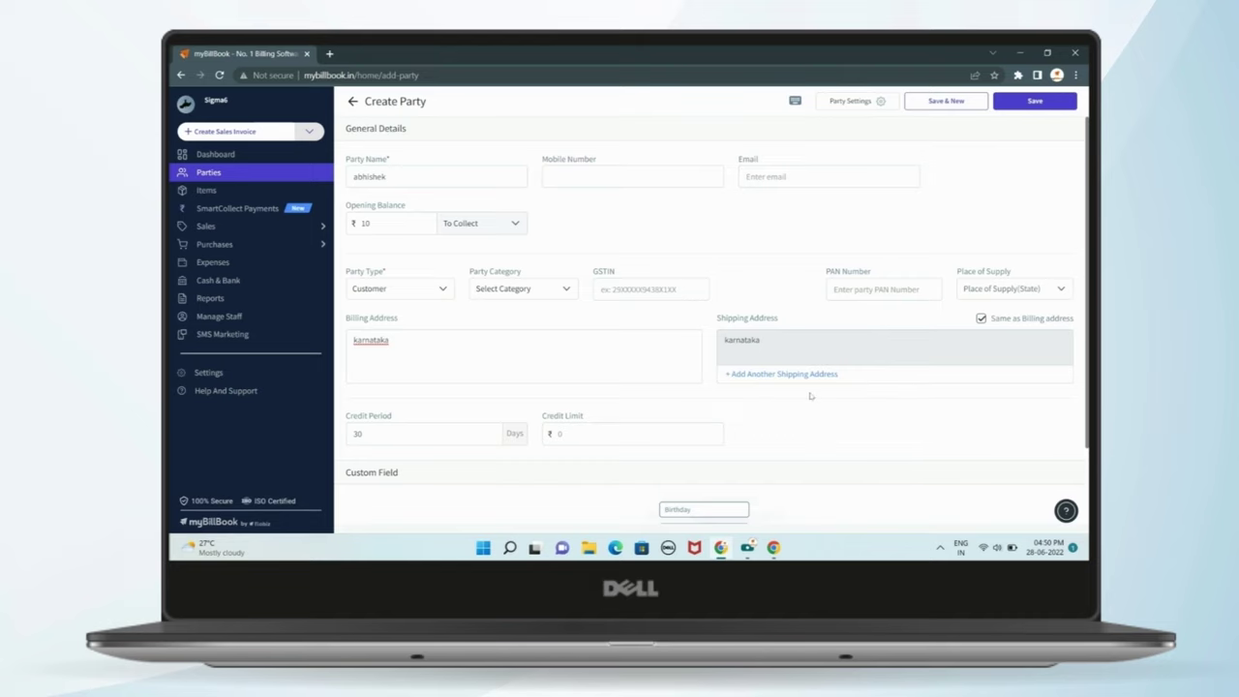
- Change the credit period from 30 to 1 day and save abhishek as a party
{"action": "scroll", "coordinate": [811, 395], "scroll_direction": "down", "scroll_amount": 1}
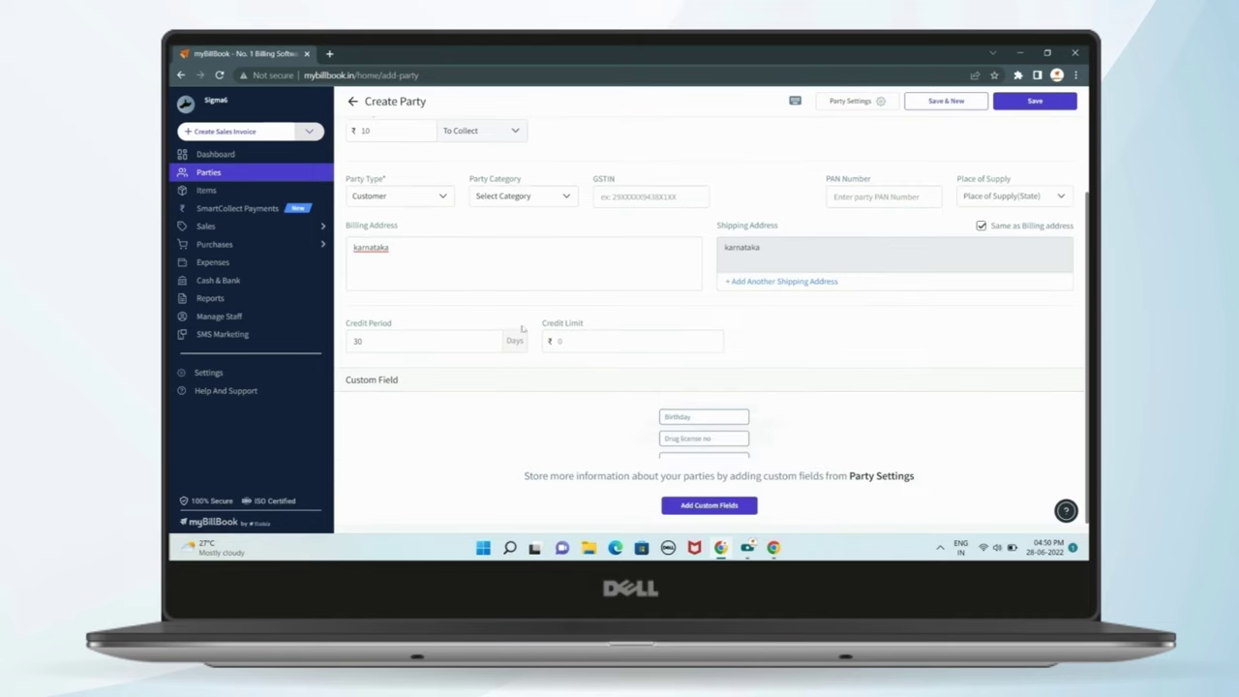
{"action": "mouse_move", "coordinate": [446, 349]}
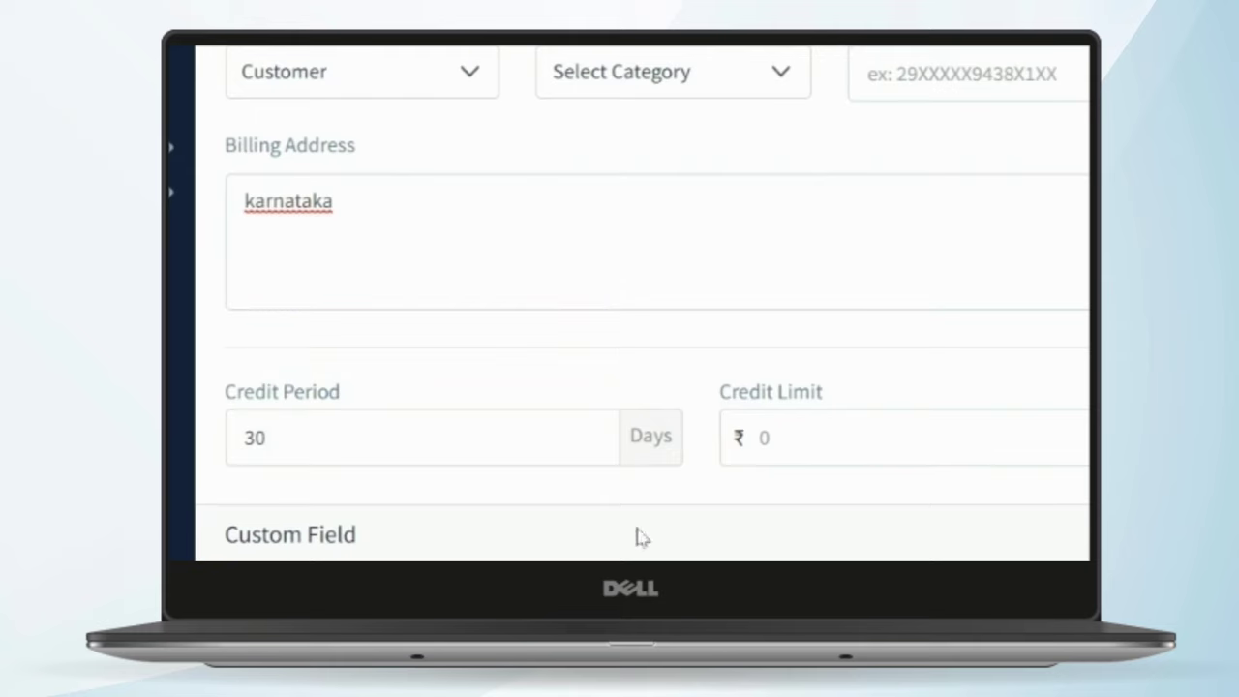
{"action": "mouse_move", "coordinate": [397, 438]}
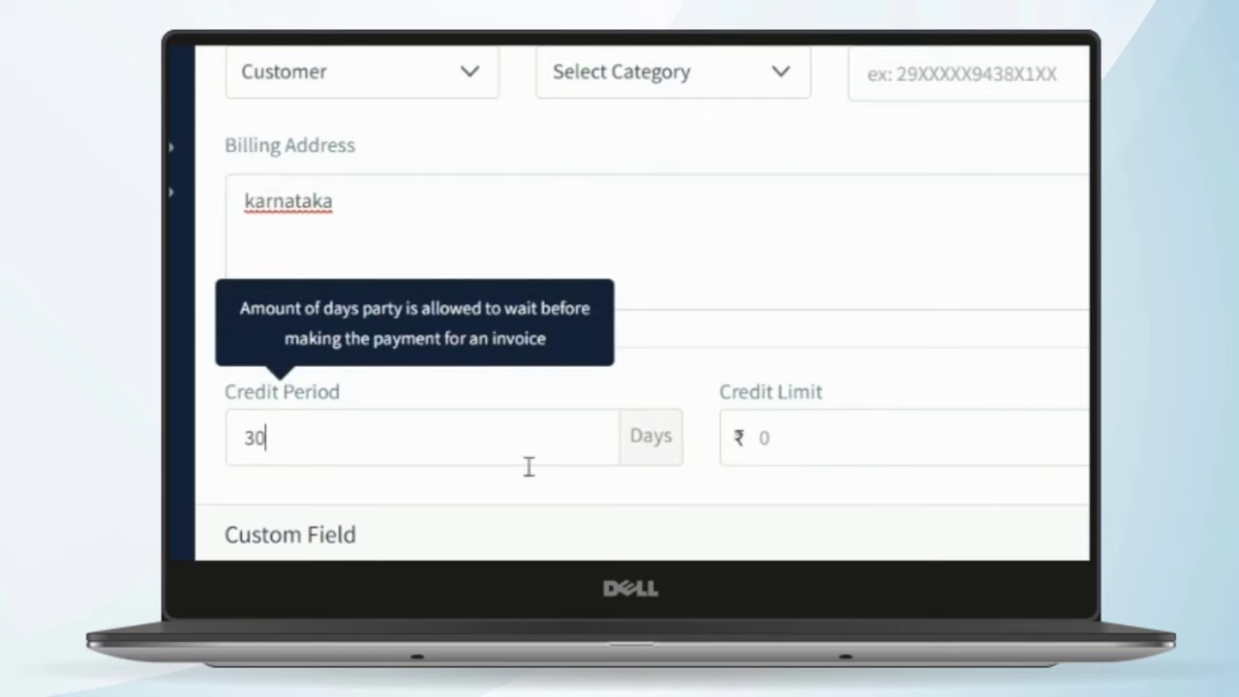
{"action": "key", "text": "BackSpace"}
{"action": "key", "text": "BackSpace"}
{"action": "type", "text": "1"}
{"action": "left_click", "coordinate": [891, 441]}
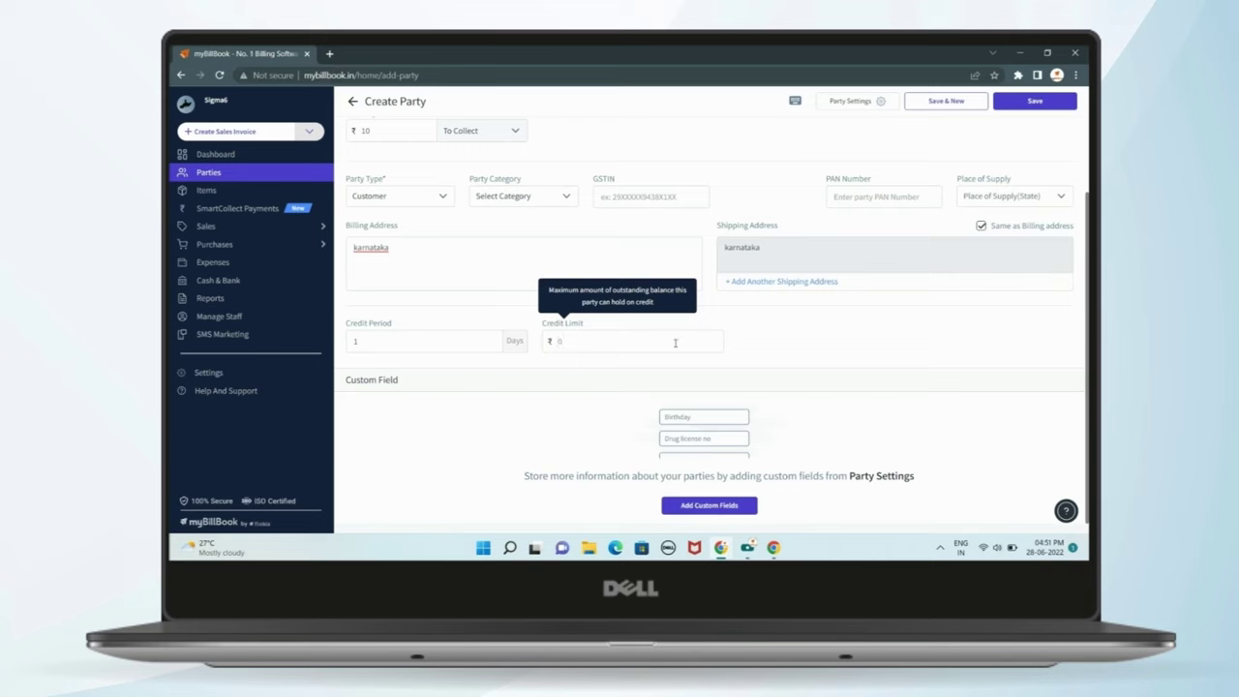
{"action": "scroll", "coordinate": [929, 242], "scroll_direction": "up", "scroll_amount": 1}
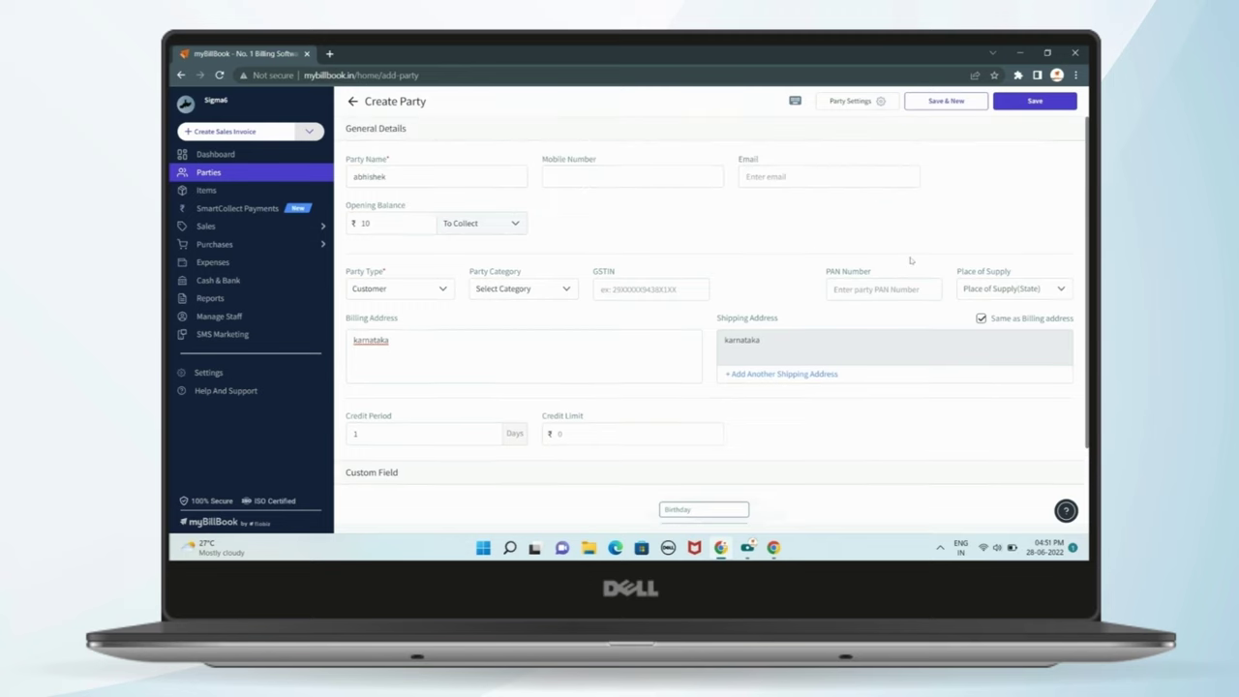
{"action": "left_click", "coordinate": [1035, 101]}
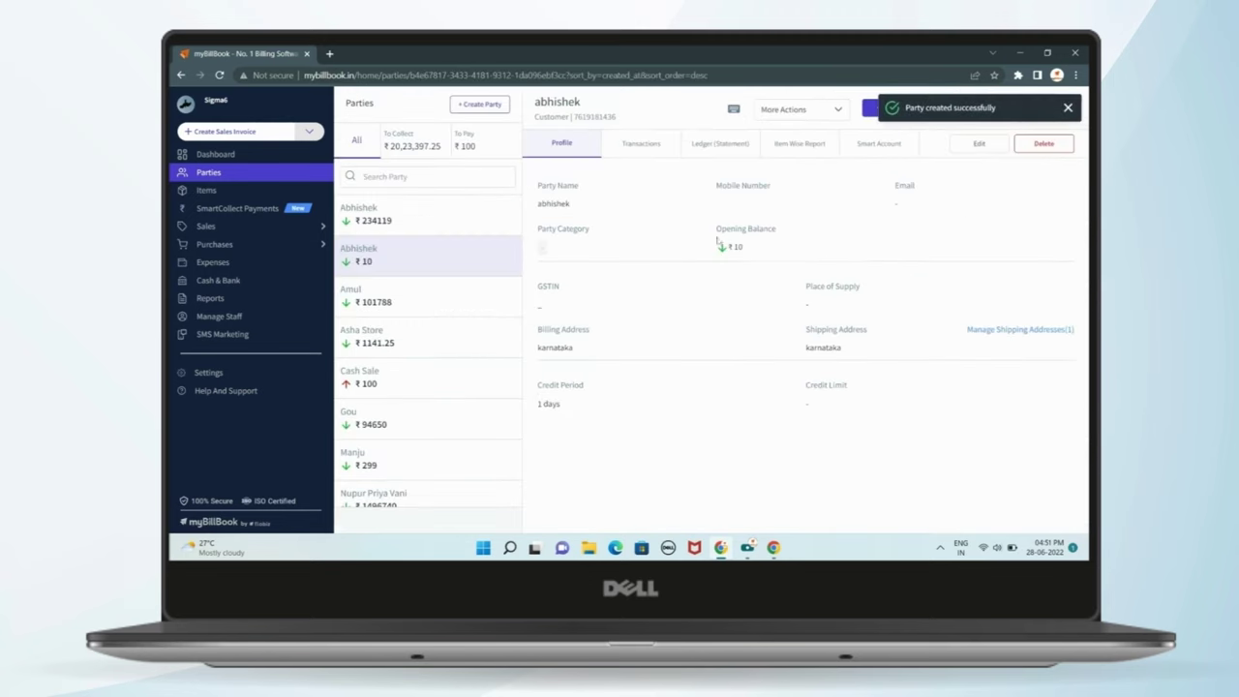
- Review abhishek's Transactions, Ledger statement, Item Wise Report and Smart Account tabs
{"action": "left_click", "coordinate": [629, 145]}
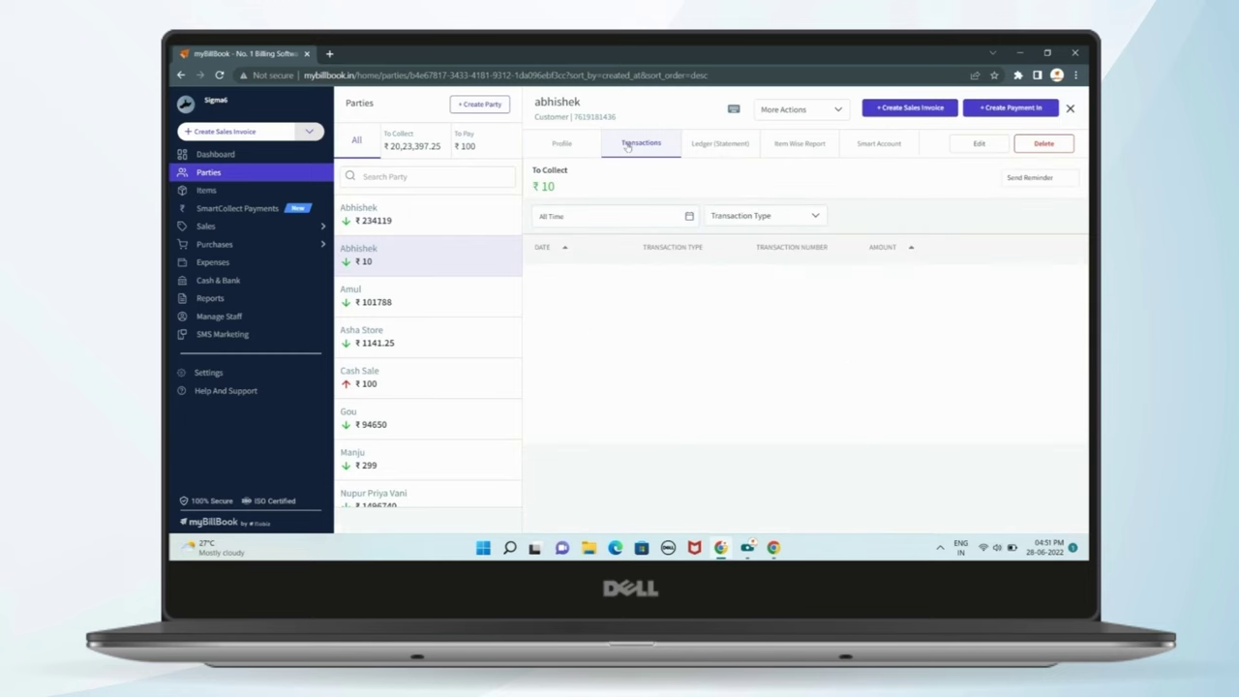
{"action": "left_click", "coordinate": [718, 142]}
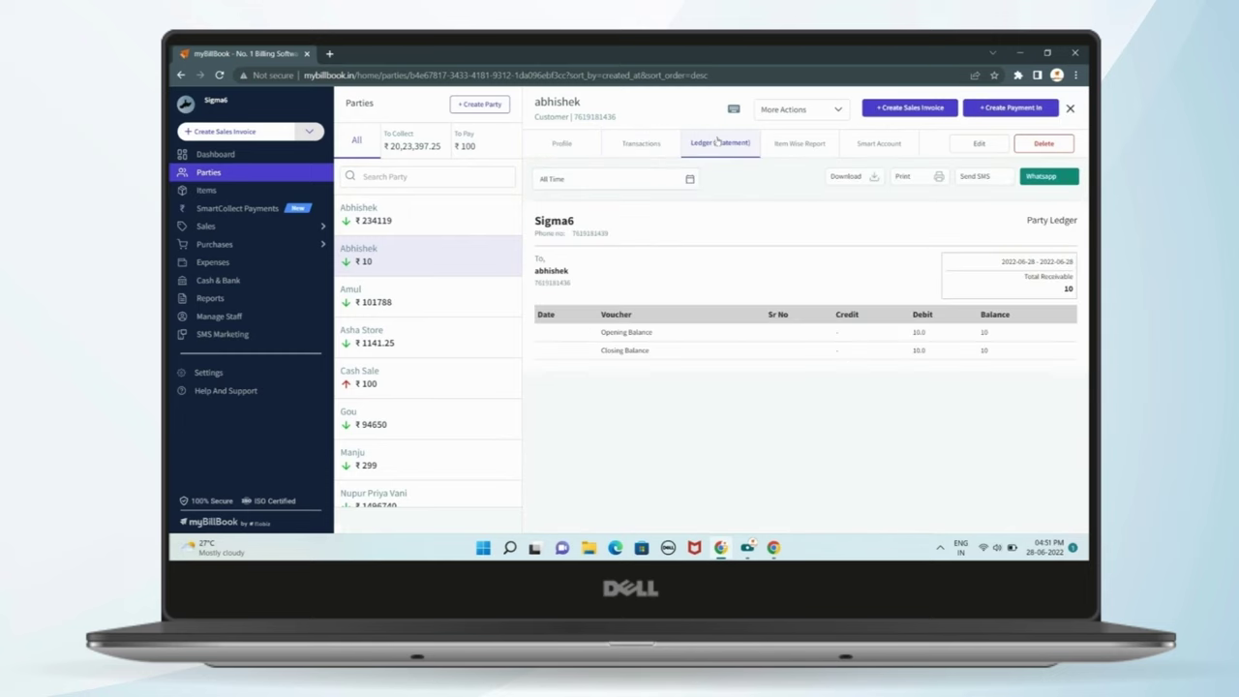
{"action": "left_click", "coordinate": [813, 152]}
{"action": "left_click", "coordinate": [876, 146]}
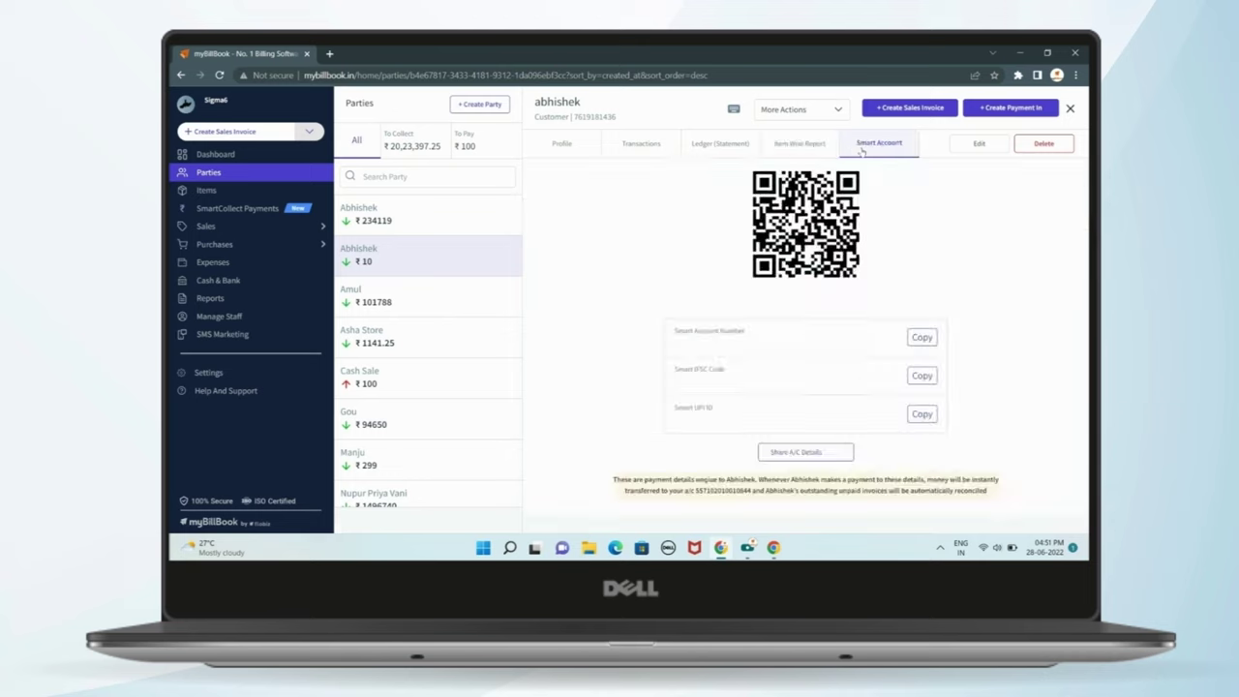
{"action": "left_click", "coordinate": [602, 146]}
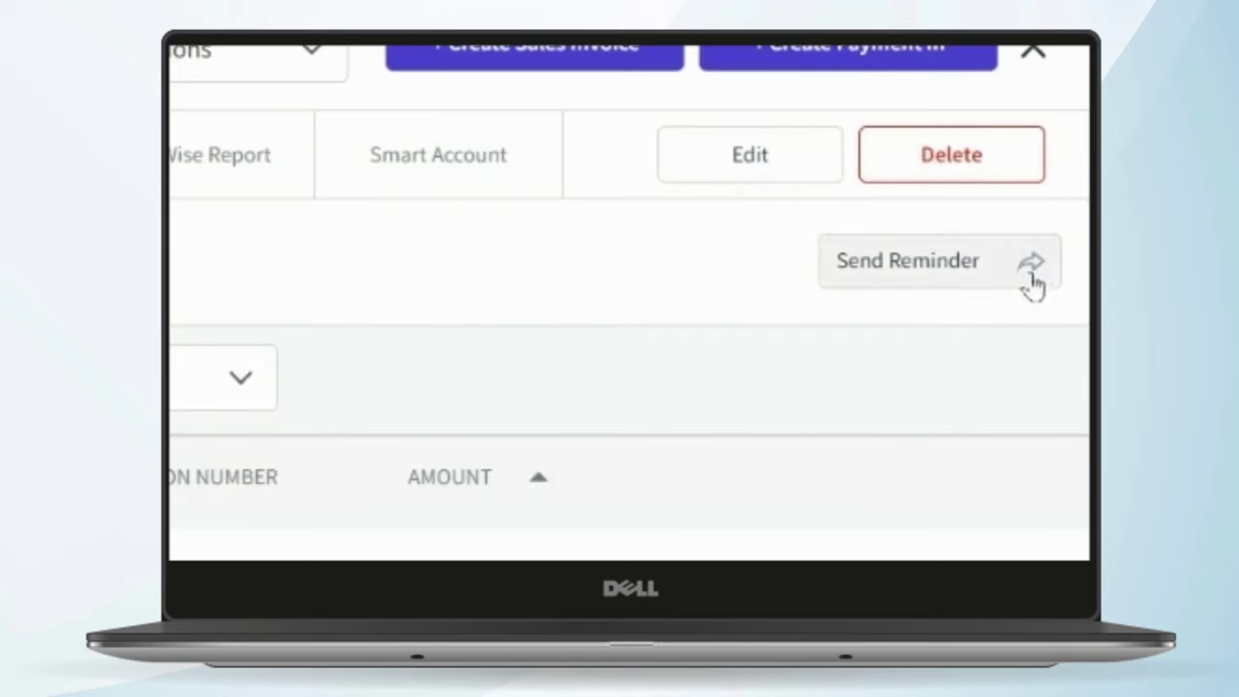
- Send abhishek a payment reminder and return to the full parties table
{"action": "left_click", "coordinate": [898, 290]}
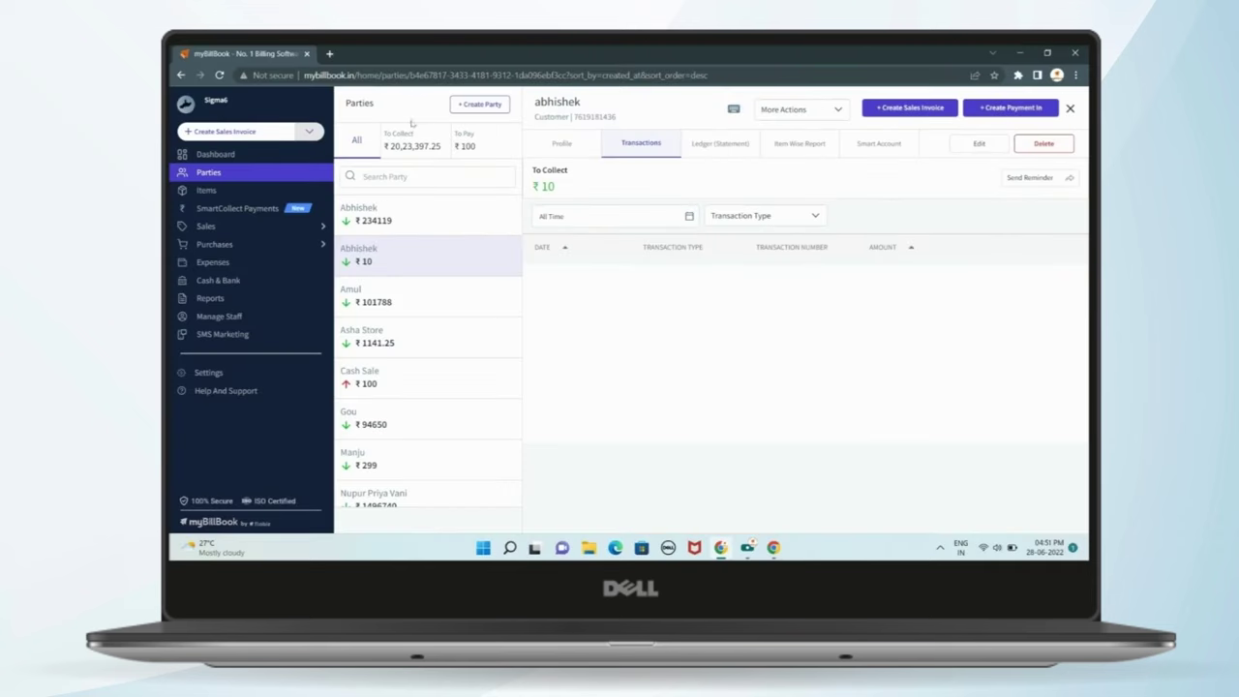
{"action": "left_click", "coordinate": [378, 143]}
{"action": "left_click", "coordinate": [1070, 108]}
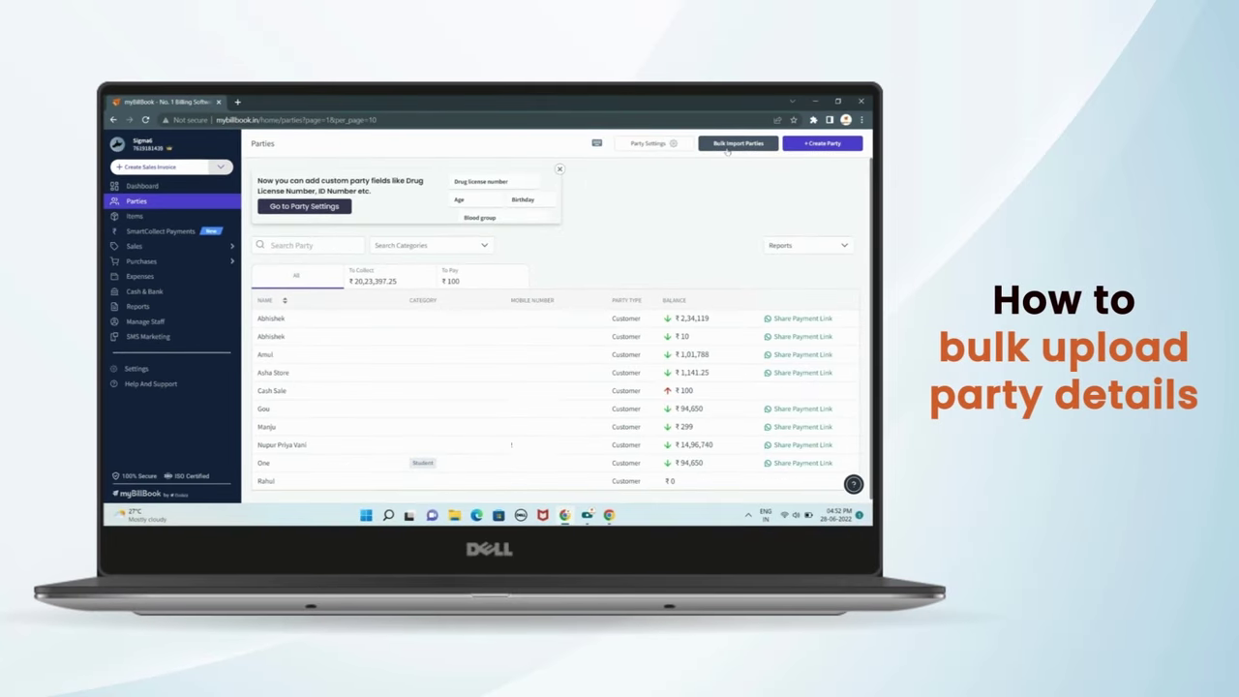
- Download the sample parties Excel file from the Bulk Import Parties page
{"action": "left_click", "coordinate": [734, 144]}
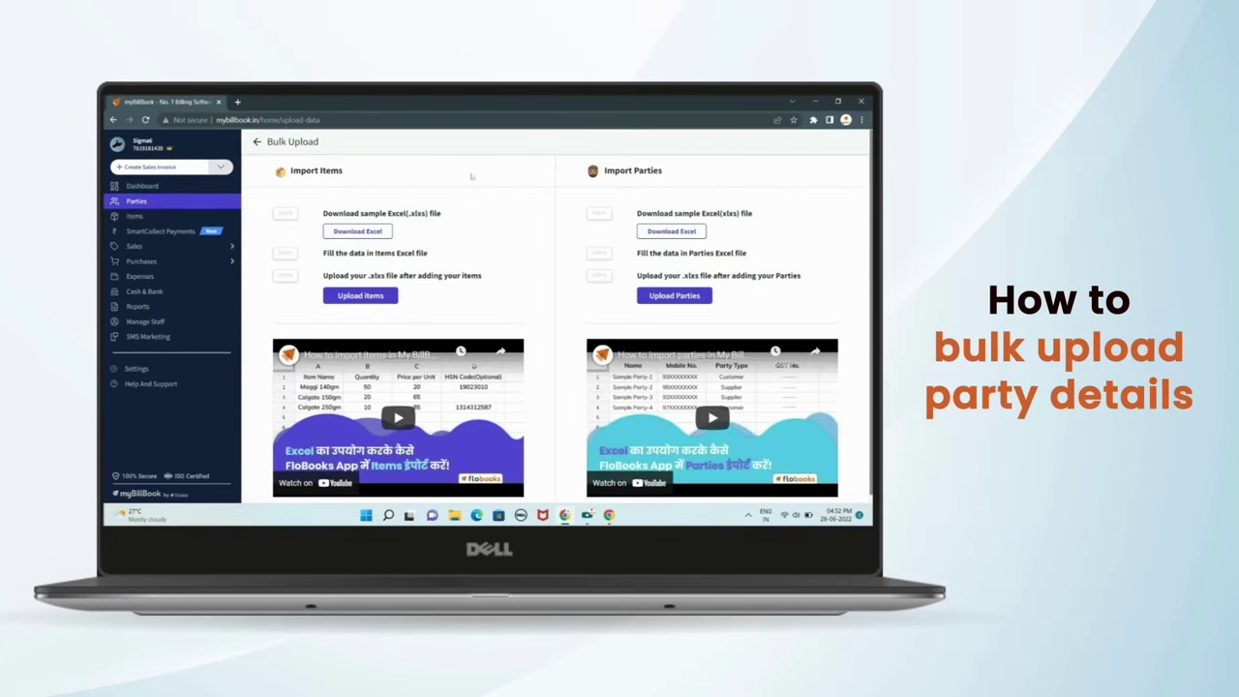
{"action": "scroll", "coordinate": [560, 238], "scroll_direction": "down", "scroll_amount": 1}
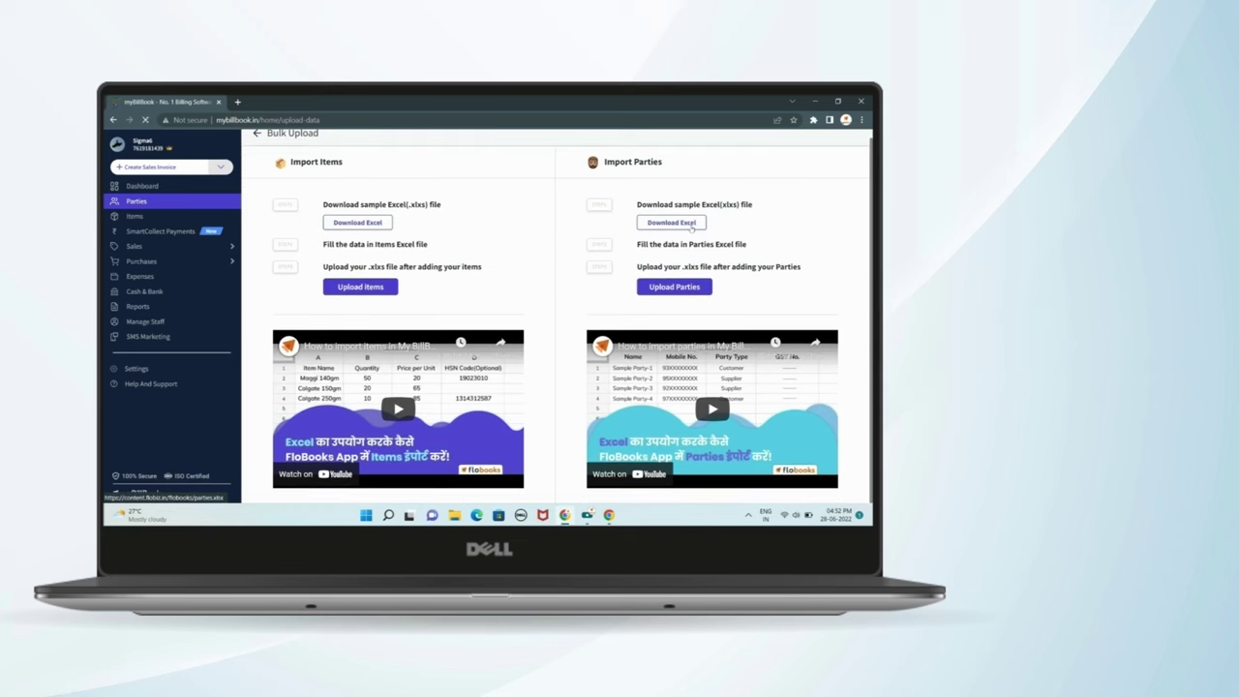
{"action": "left_click", "coordinate": [671, 223]}
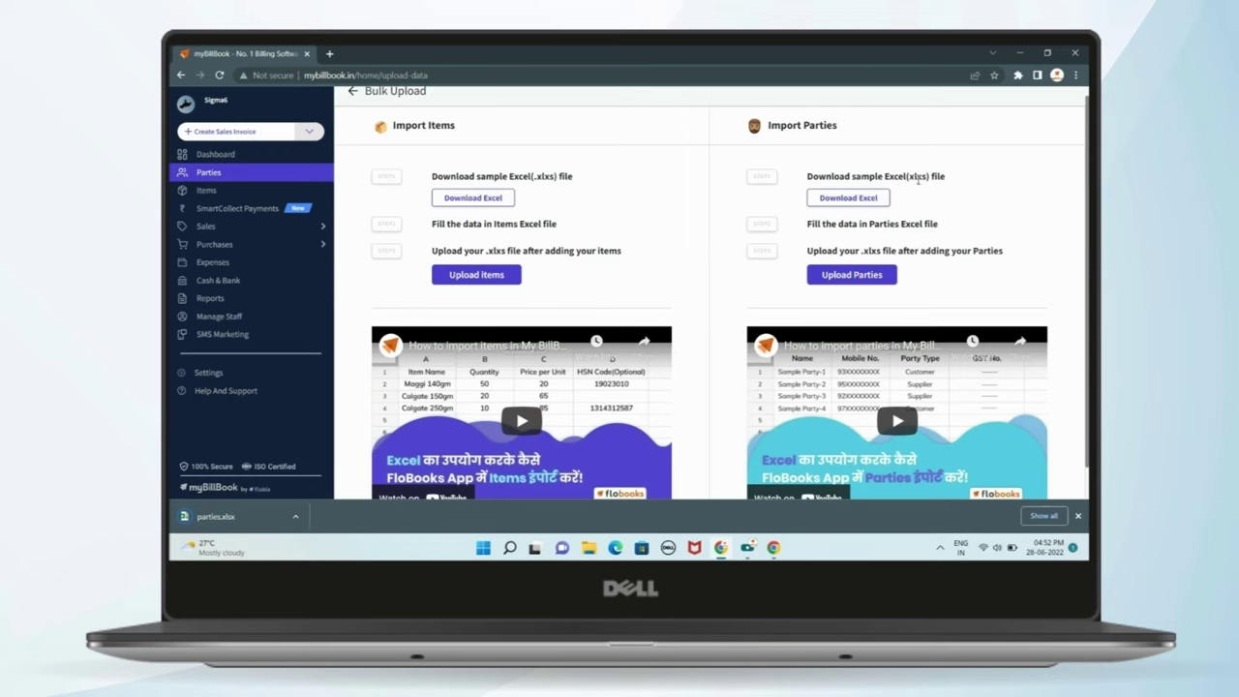
{"action": "left_click_drag", "start_coordinate": [910, 176], "coordinate": [920, 177]}
{"action": "left_click", "coordinate": [954, 205]}
- Try the Upload Parties file picker, cancel it, and go to the Items list
{"action": "left_click", "coordinate": [852, 275]}
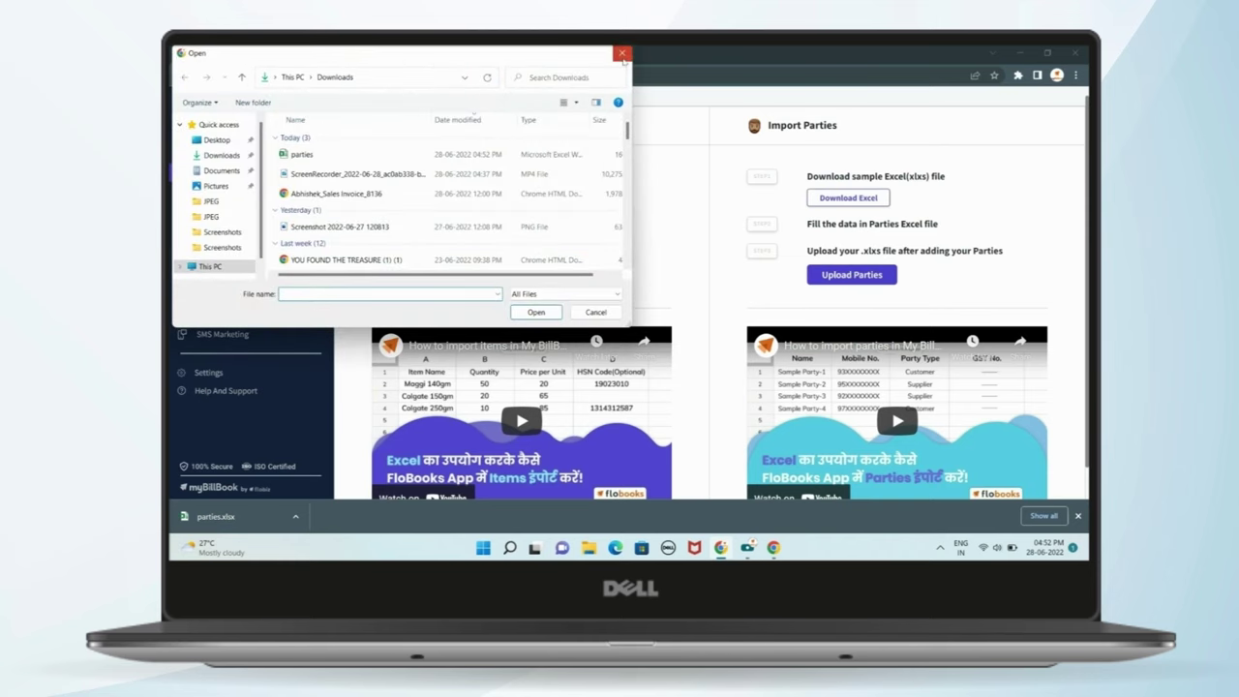
{"action": "left_click", "coordinate": [623, 55]}
{"action": "scroll", "coordinate": [512, 314], "scroll_direction": "down", "scroll_amount": 1}
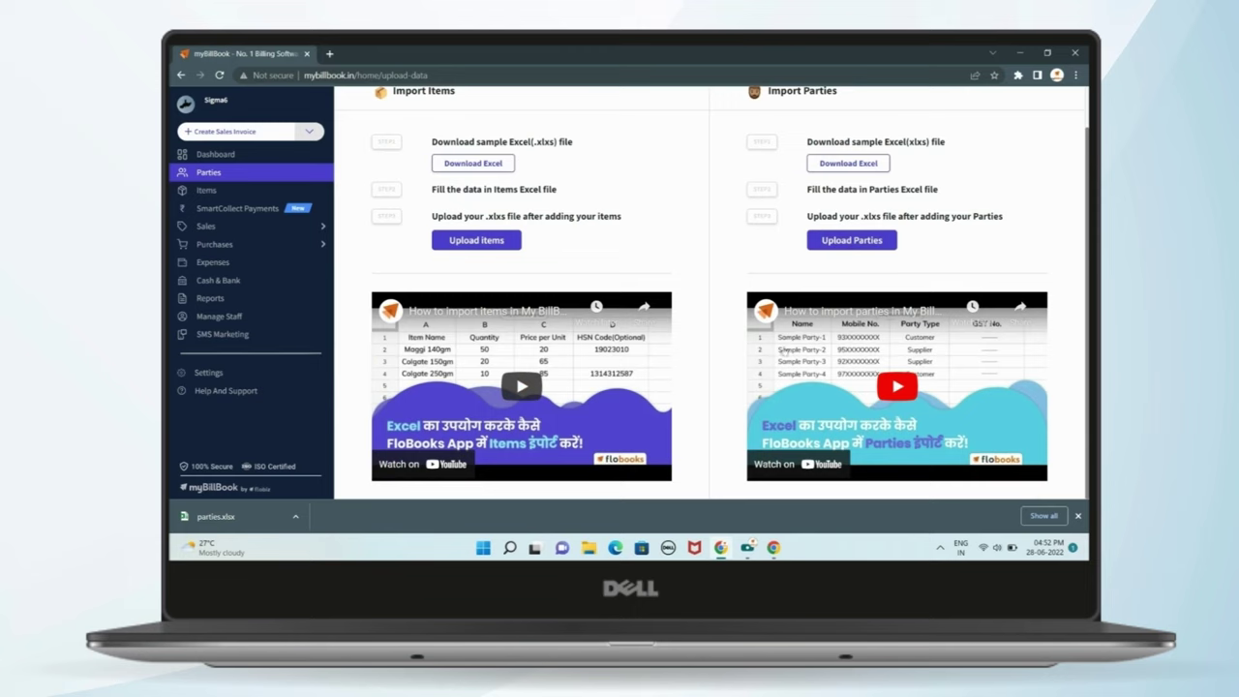
{"action": "scroll", "coordinate": [670, 371], "scroll_direction": "up", "scroll_amount": 1}
{"action": "scroll", "coordinate": [670, 372], "scroll_direction": "up", "scroll_amount": 1}
{"action": "left_click", "coordinate": [206, 190]}
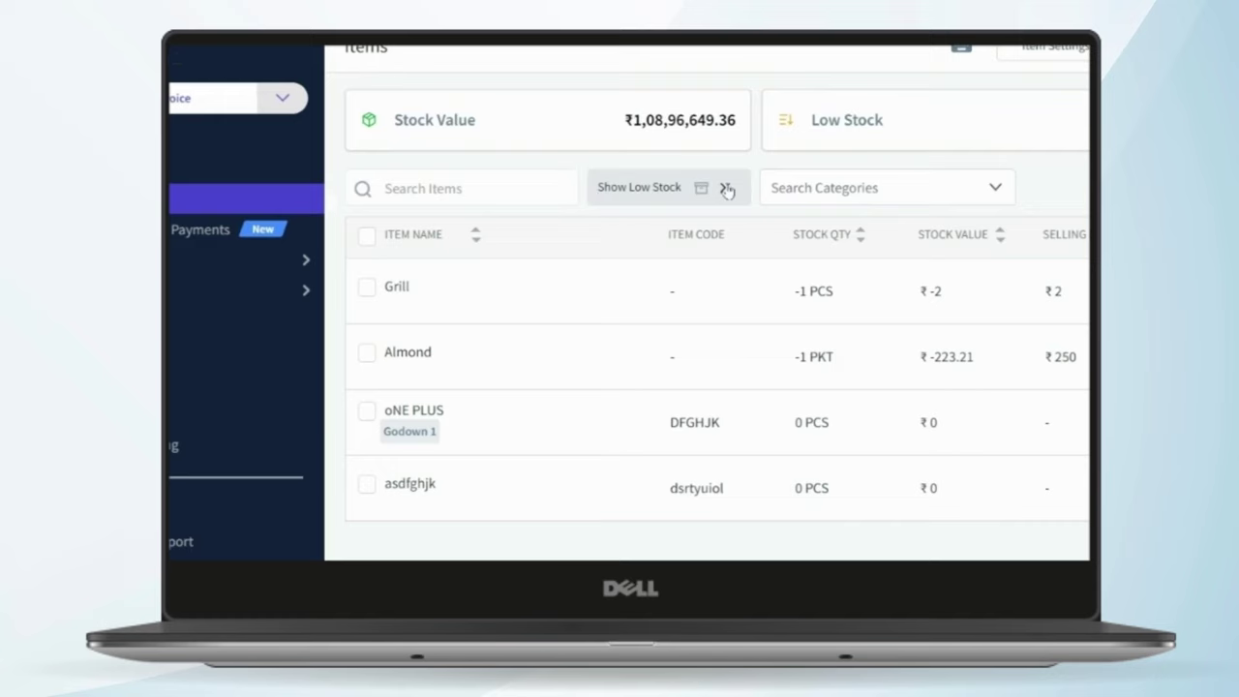
{"action": "left_click", "coordinate": [728, 191]}
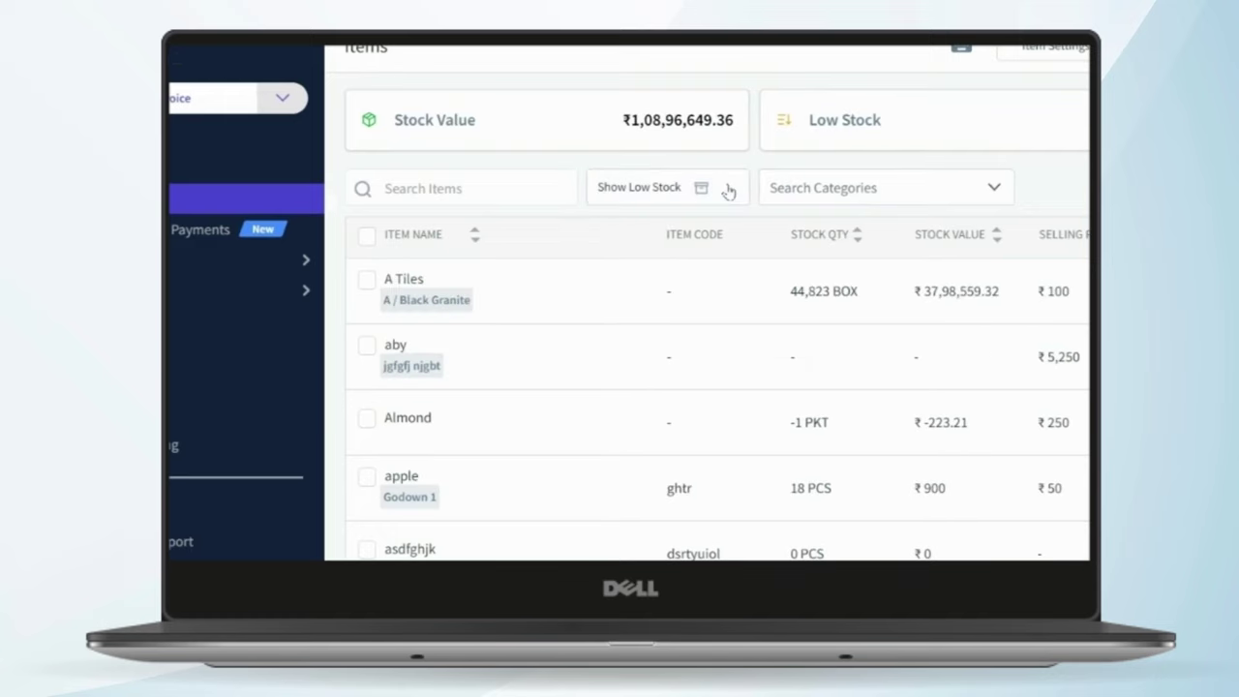
{"action": "left_click", "coordinate": [513, 182]}
{"action": "type", "text": "app"}
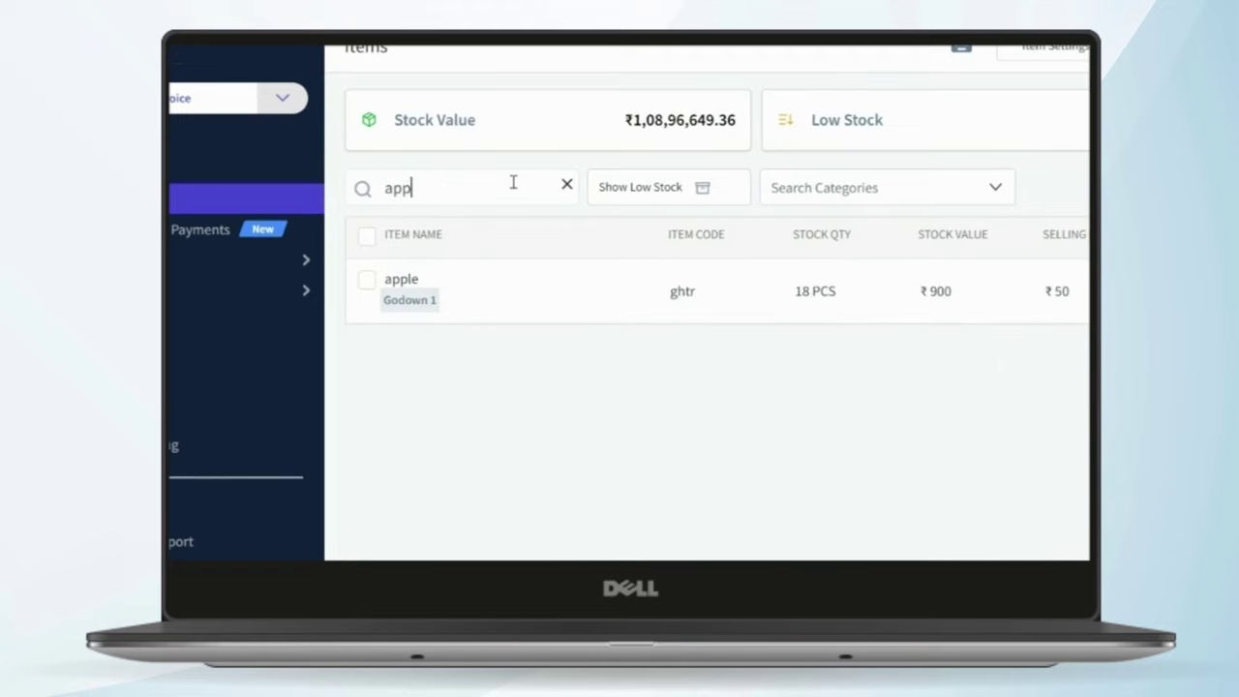
{"action": "left_click", "coordinate": [565, 186]}
{"action": "left_click", "coordinate": [934, 200]}
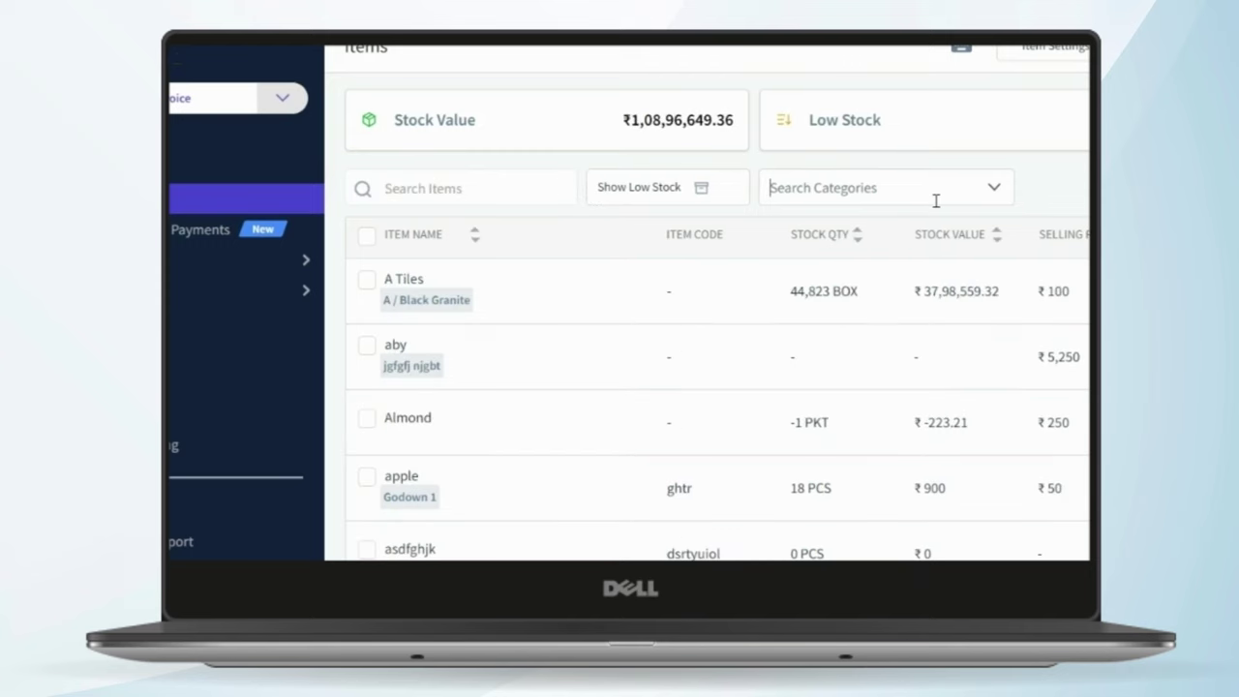
{"action": "scroll", "coordinate": [895, 261], "scroll_direction": "down", "scroll_amount": 5}
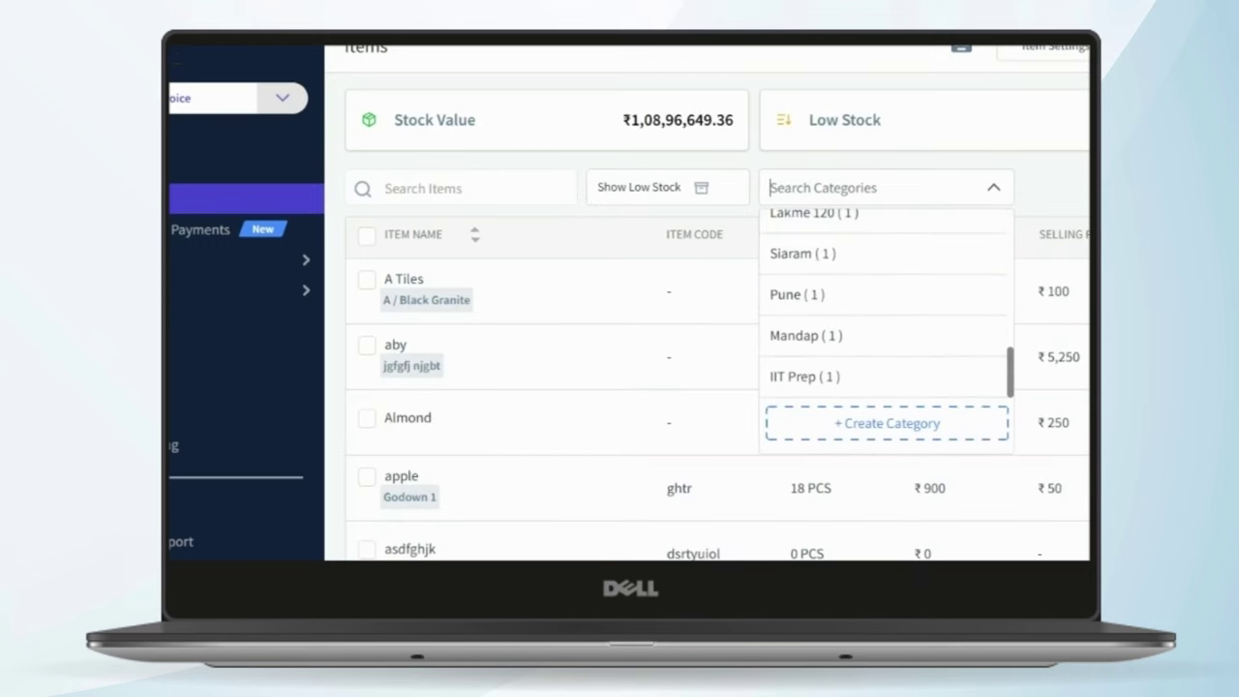
{"action": "left_click", "coordinate": [1085, 189]}
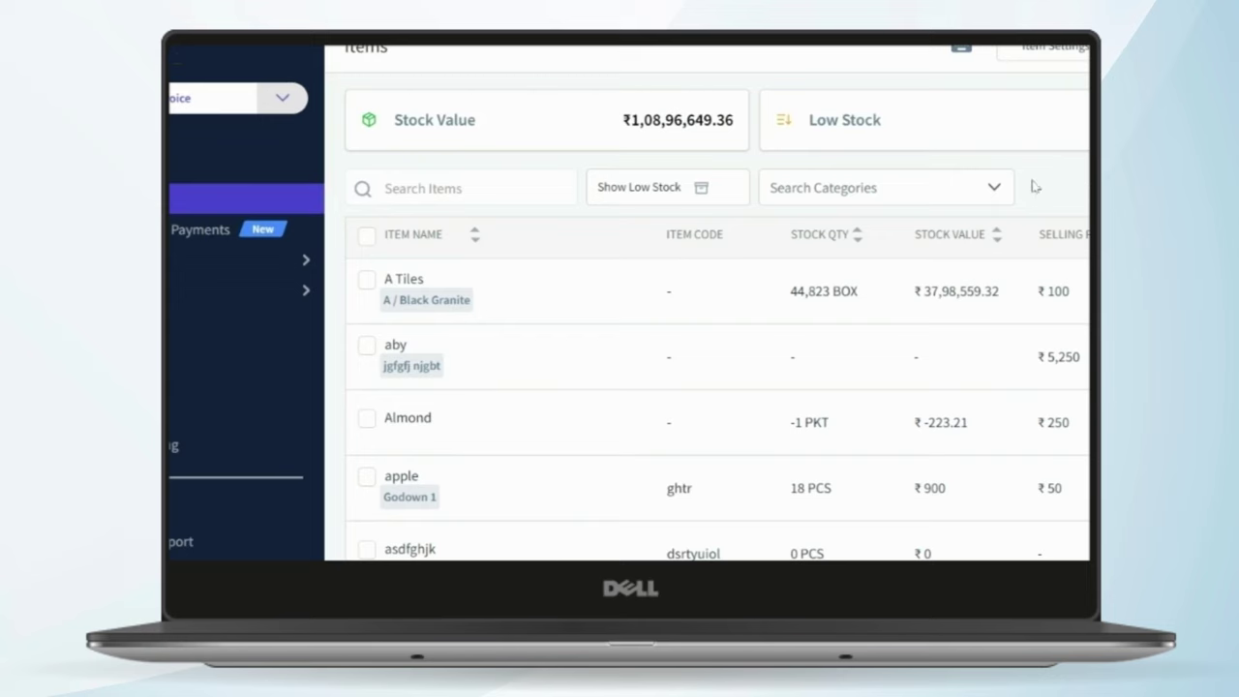
{"action": "left_click", "coordinate": [979, 188]}
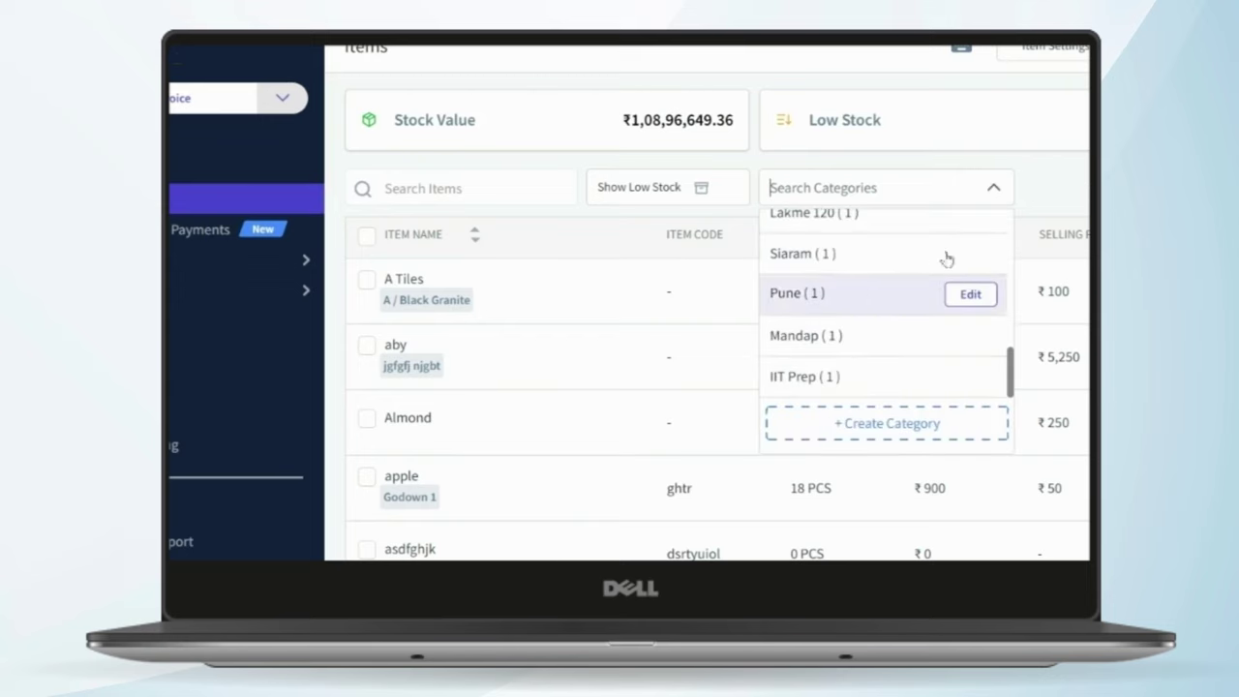
{"action": "left_click", "coordinate": [986, 184]}
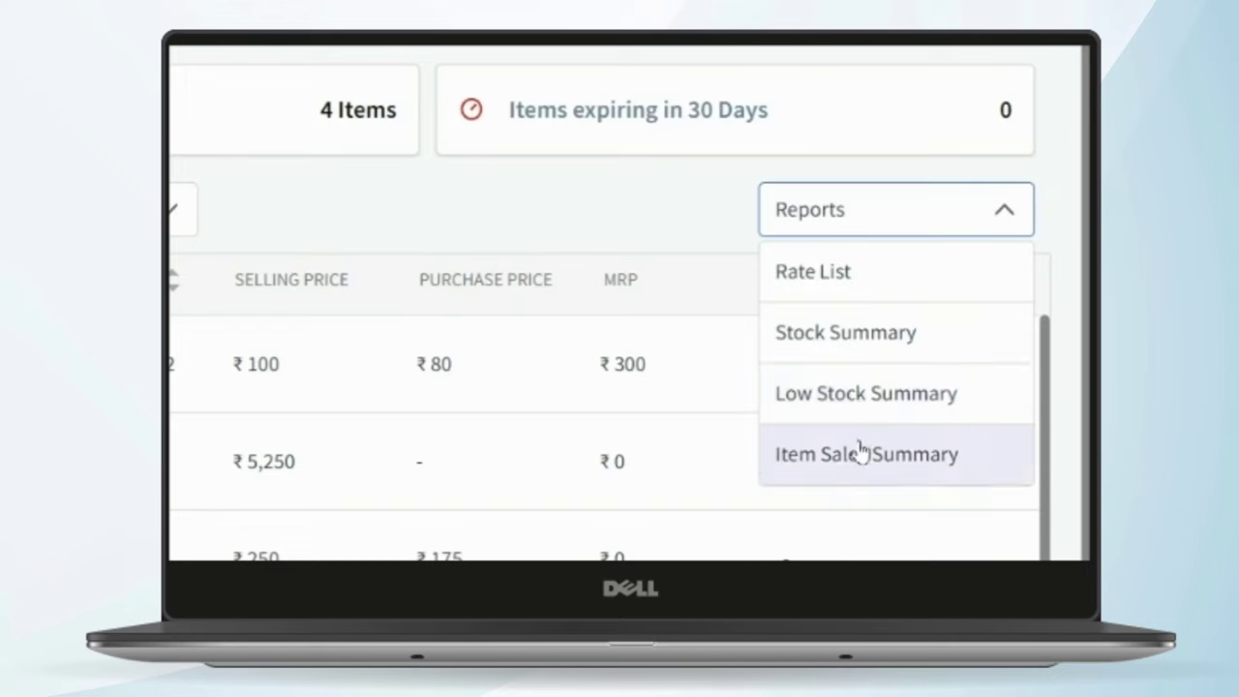
{"action": "left_click", "coordinate": [762, 213]}
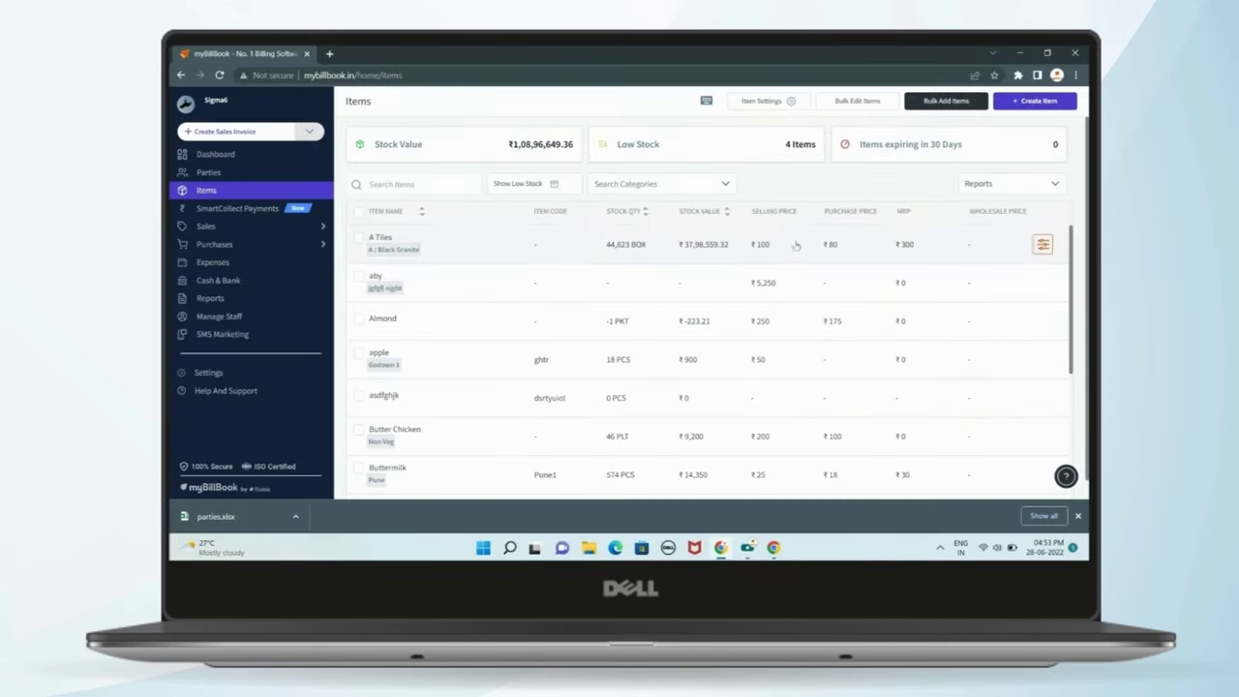
{"action": "scroll", "coordinate": [867, 294], "scroll_direction": "down", "scroll_amount": 5}
{"action": "scroll", "coordinate": [867, 294], "scroll_direction": "up", "scroll_amount": 5}
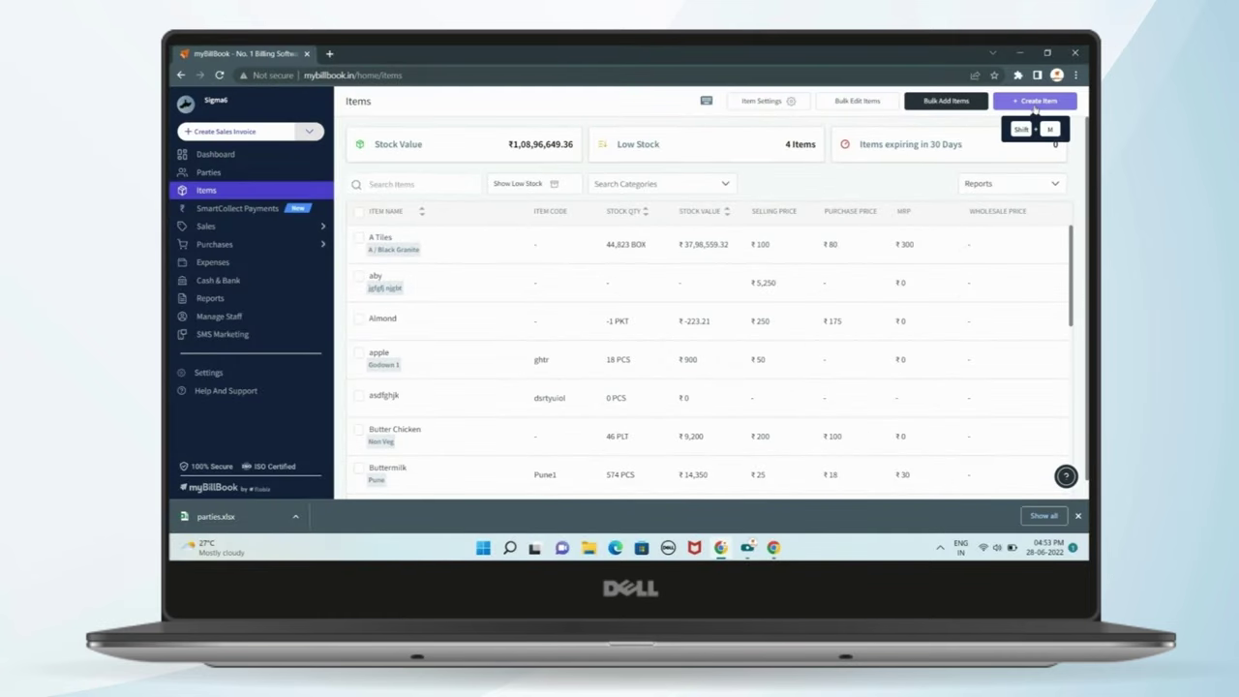
- Create a new item and upload Screenshot (21) from Pictures > Screenshots as its image
{"action": "left_click", "coordinate": [1035, 103]}
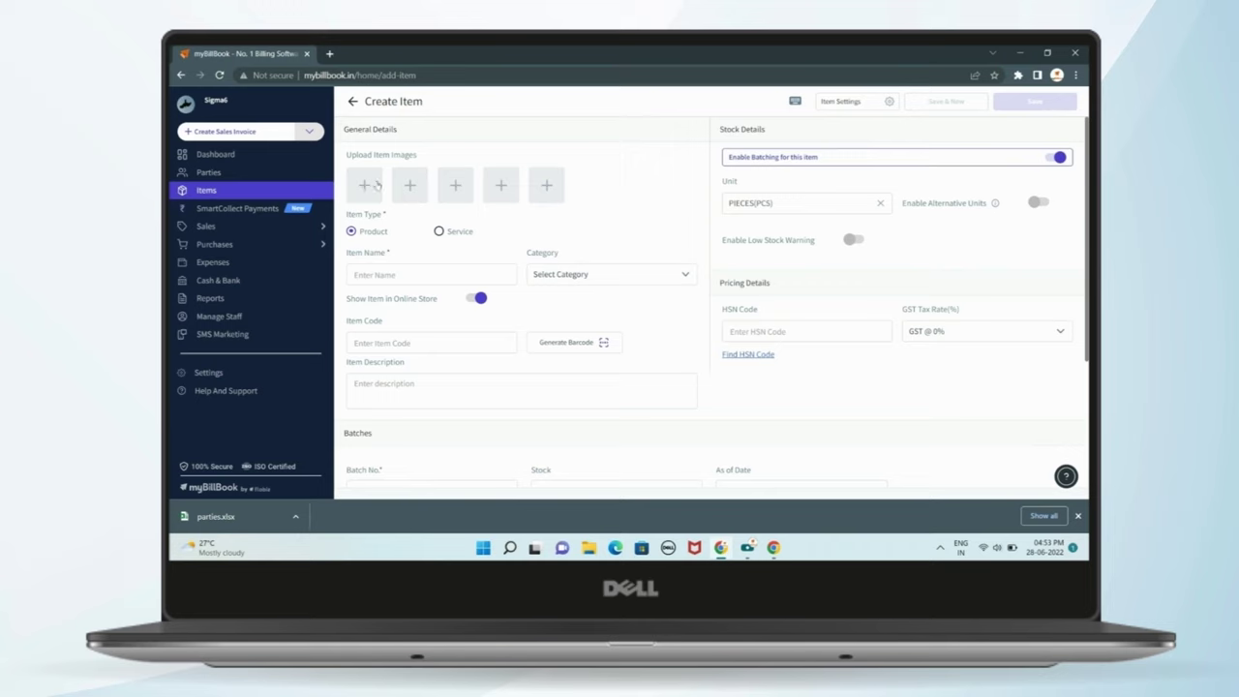
{"action": "left_click", "coordinate": [377, 184]}
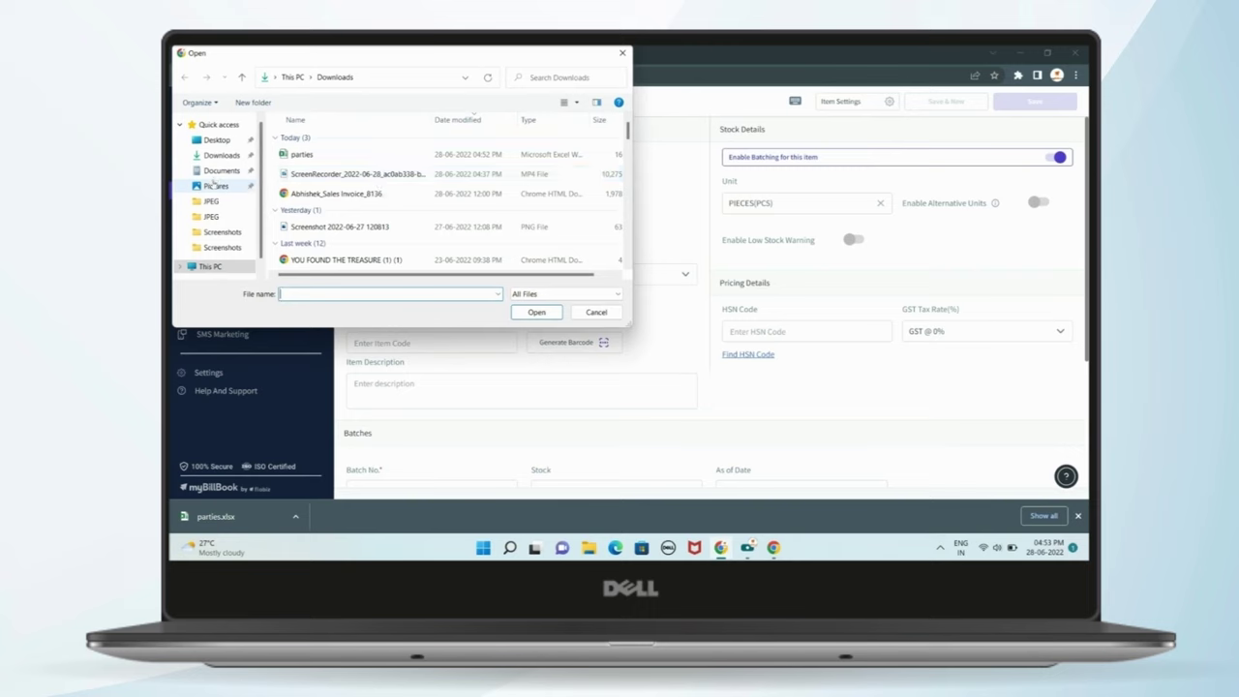
{"action": "left_click", "coordinate": [216, 185]}
{"action": "double_click", "coordinate": [310, 159]}
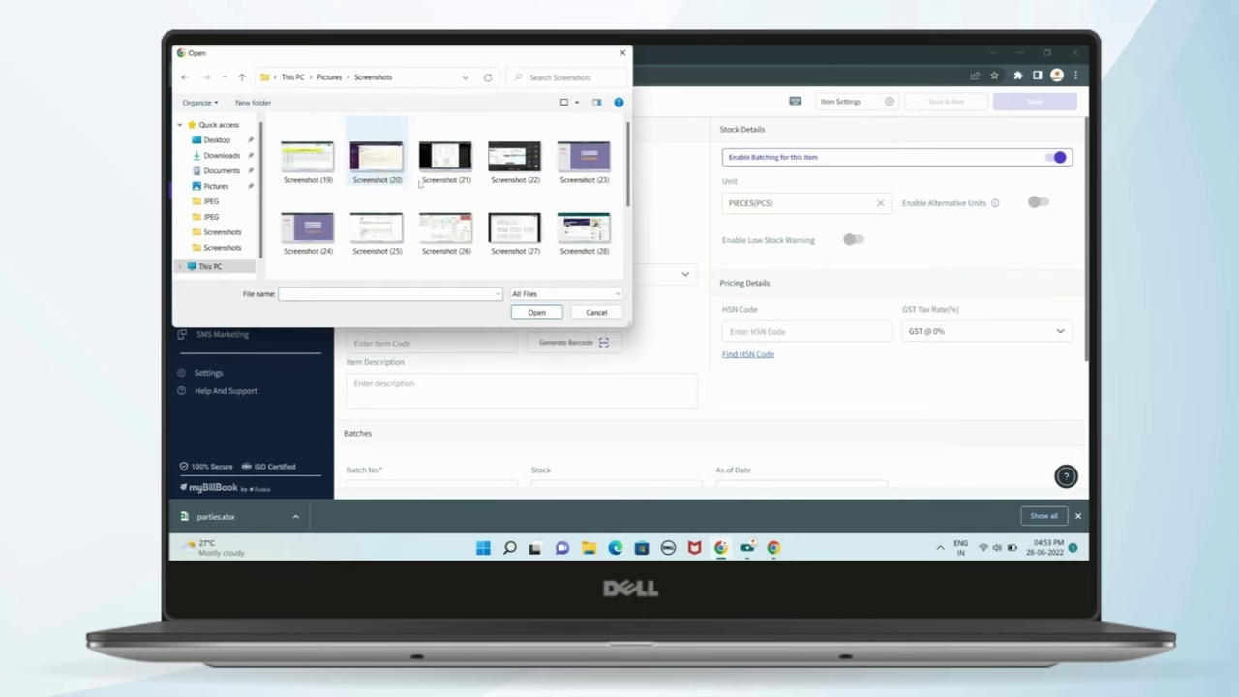
{"action": "left_click", "coordinate": [472, 147]}
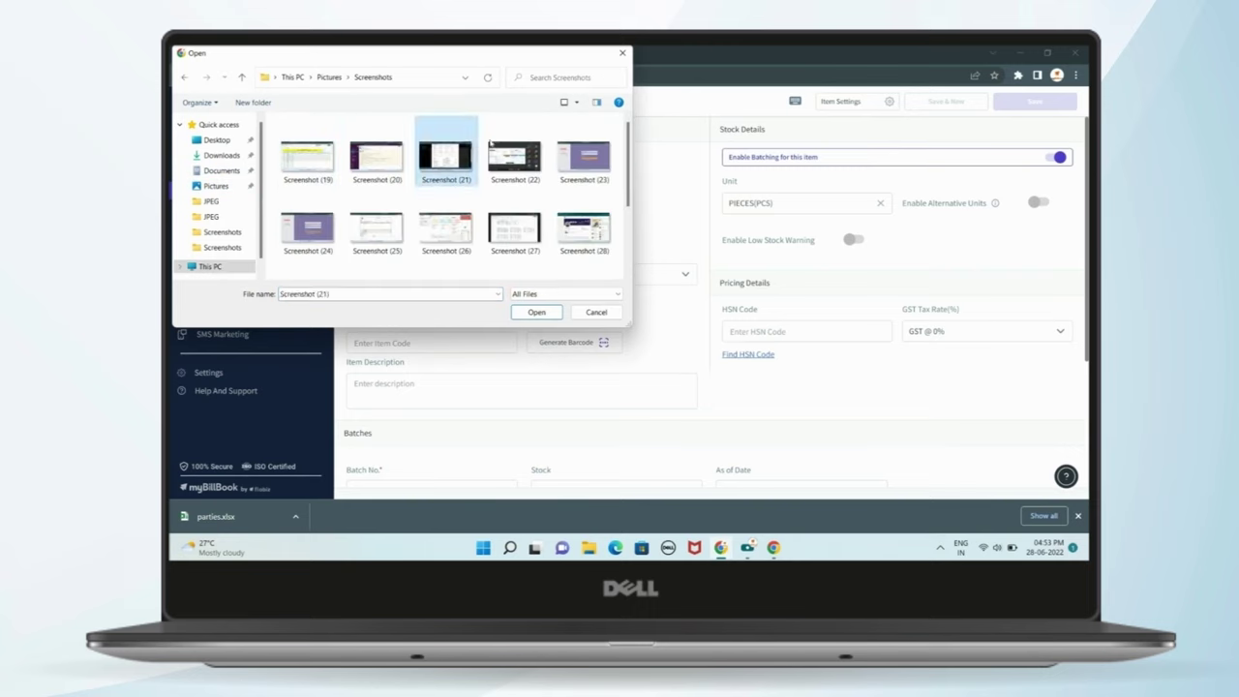
{"action": "left_click", "coordinate": [537, 312]}
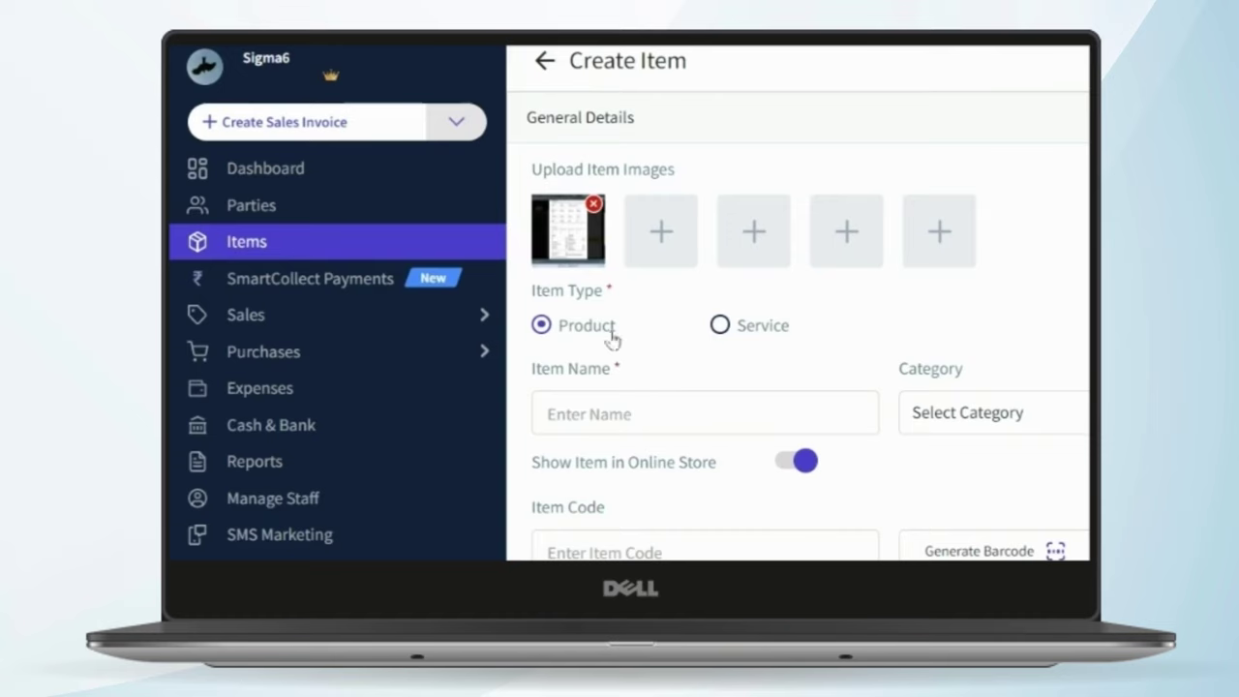
{"action": "left_click", "coordinate": [720, 326]}
- Keep the item as a Product named 'car', leaving the category unchosen
{"action": "left_click", "coordinate": [541, 329]}
{"action": "left_click", "coordinate": [598, 408]}
{"action": "type", "text": "car"}
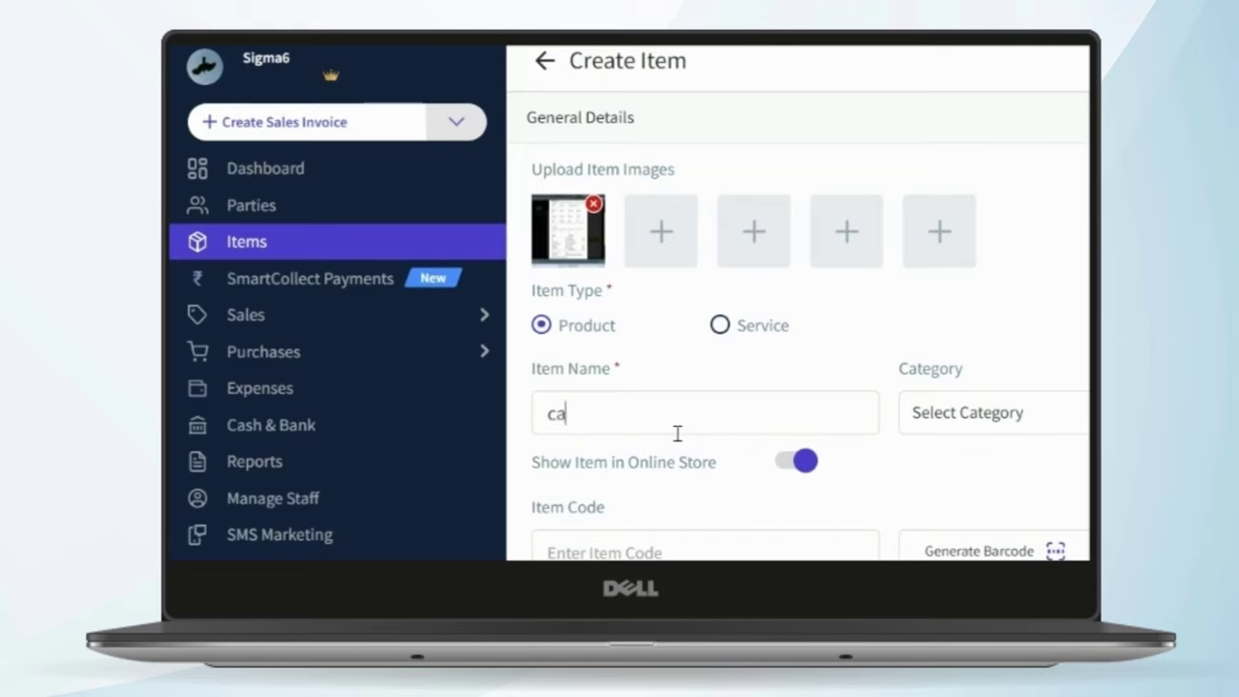
{"action": "left_click", "coordinate": [968, 413]}
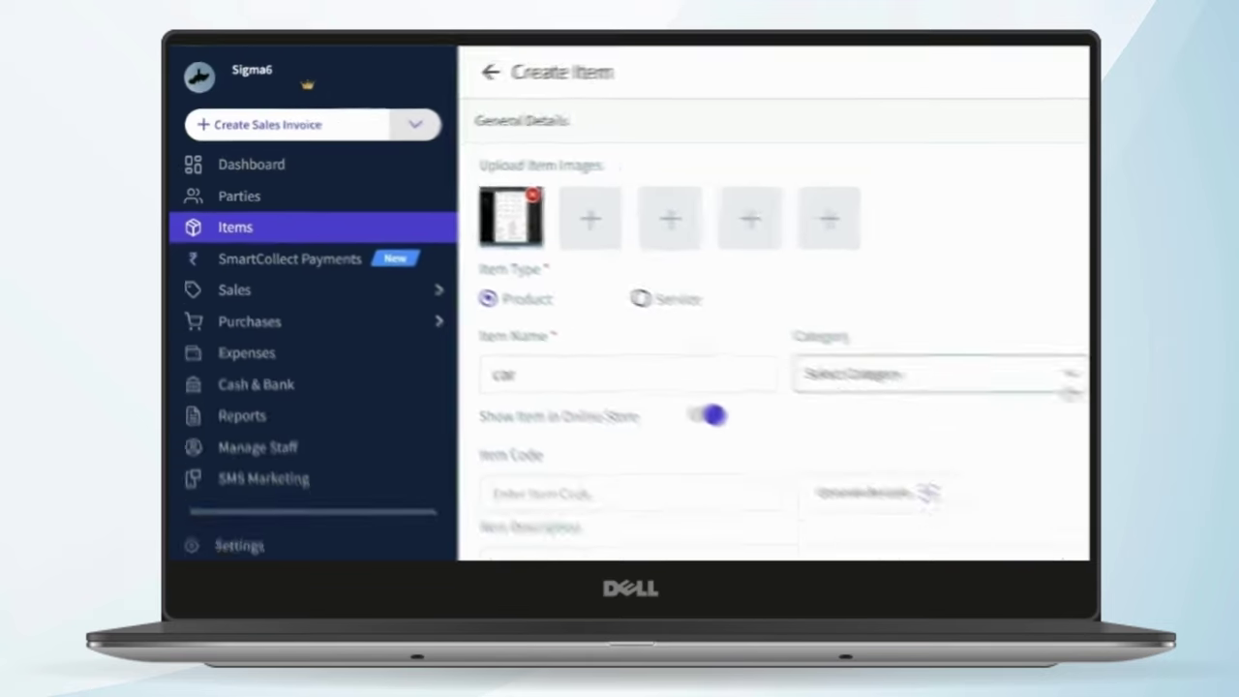
{"action": "scroll", "coordinate": [938, 523], "scroll_direction": "down", "scroll_amount": 3}
{"action": "scroll", "coordinate": [938, 524], "scroll_direction": "down", "scroll_amount": 3}
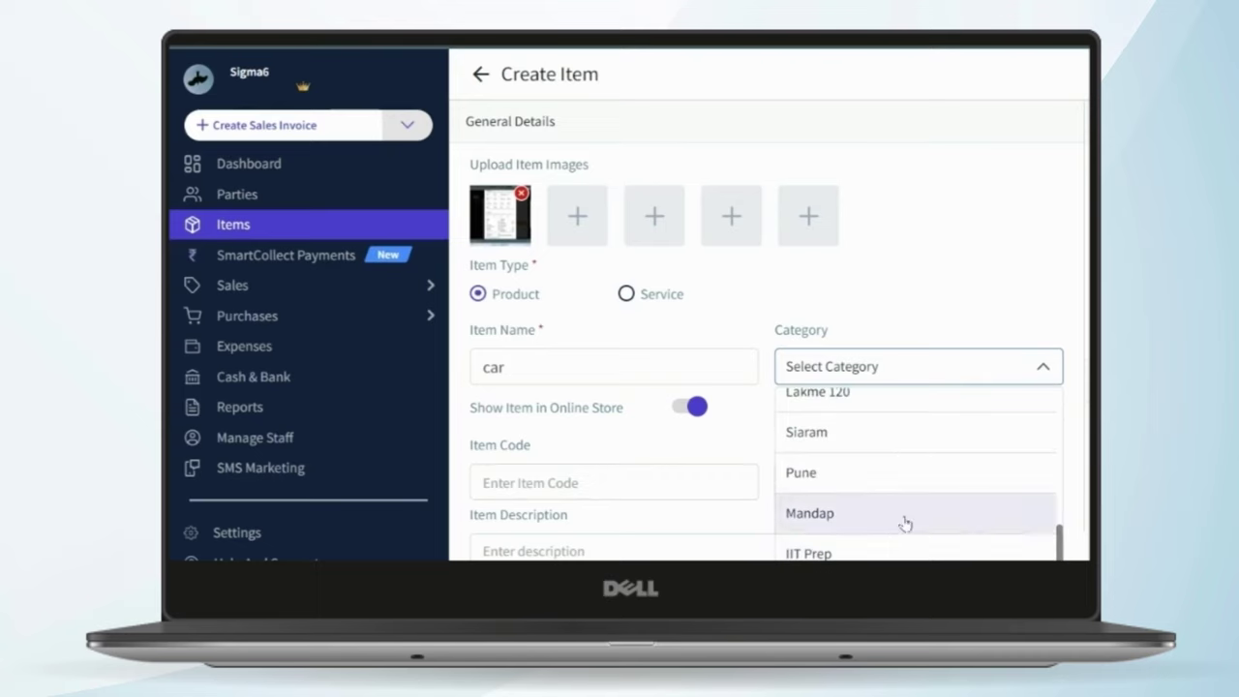
{"action": "left_click", "coordinate": [940, 320]}
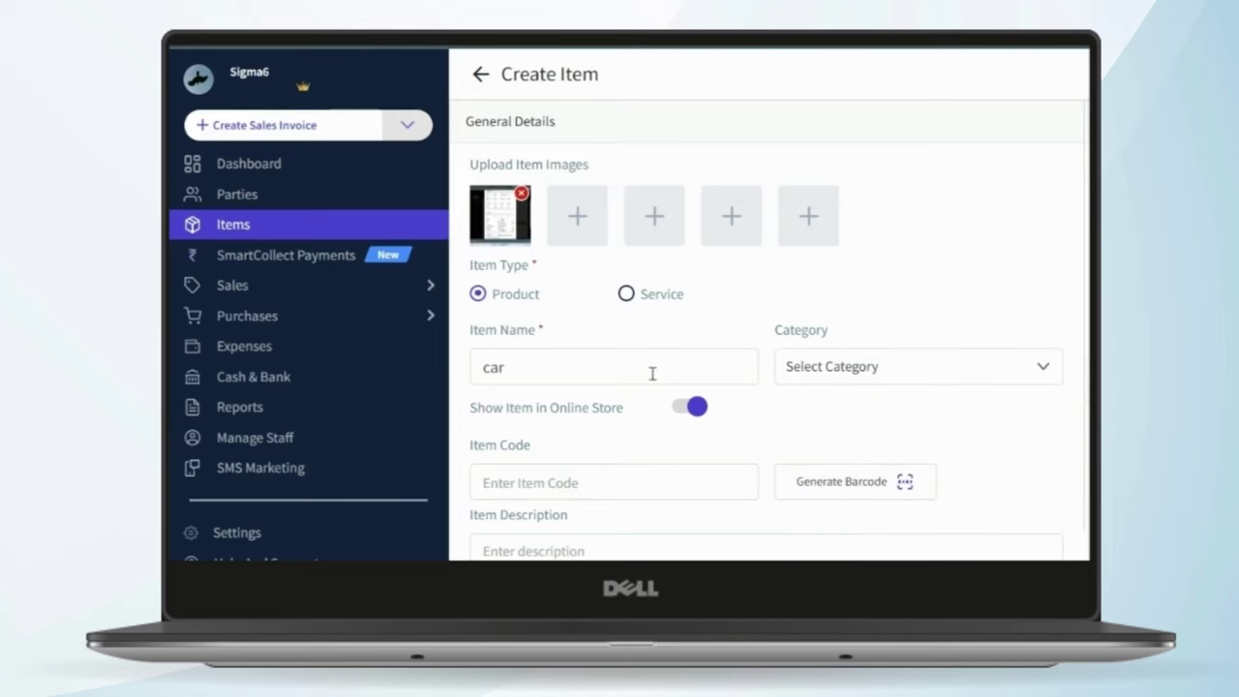
{"action": "left_click", "coordinate": [986, 368]}
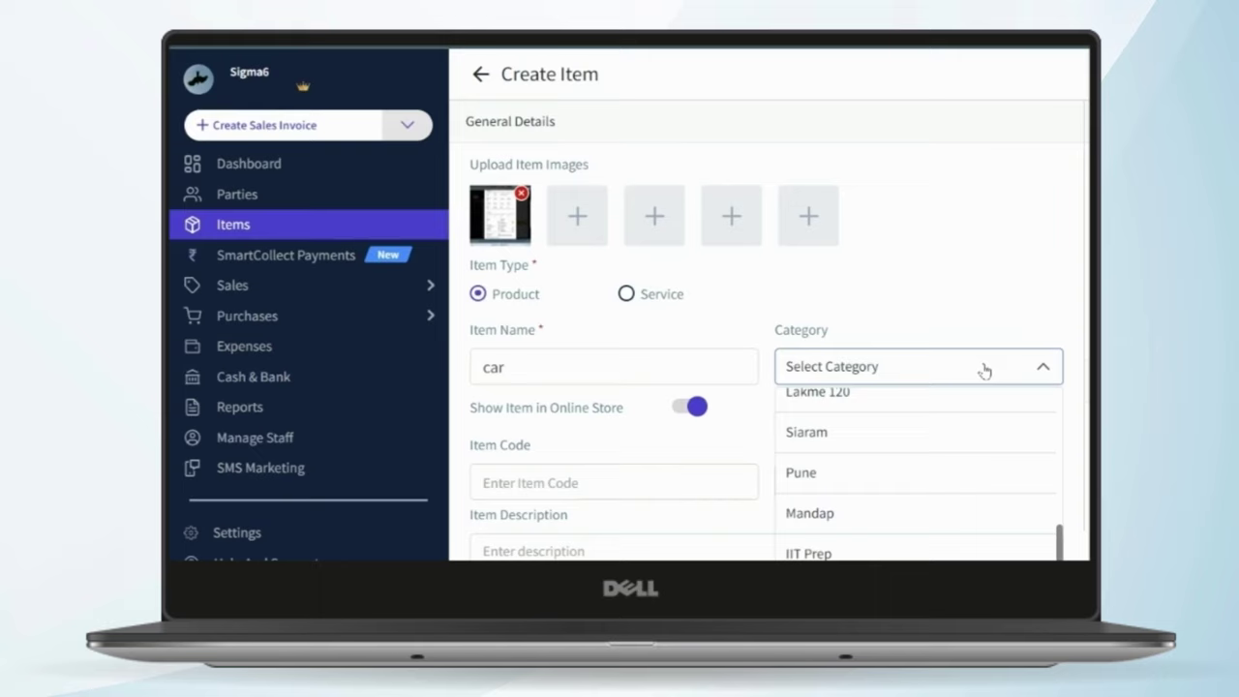
{"action": "left_click", "coordinate": [983, 369]}
{"action": "left_click", "coordinate": [966, 363]}
{"action": "left_click", "coordinate": [967, 365]}
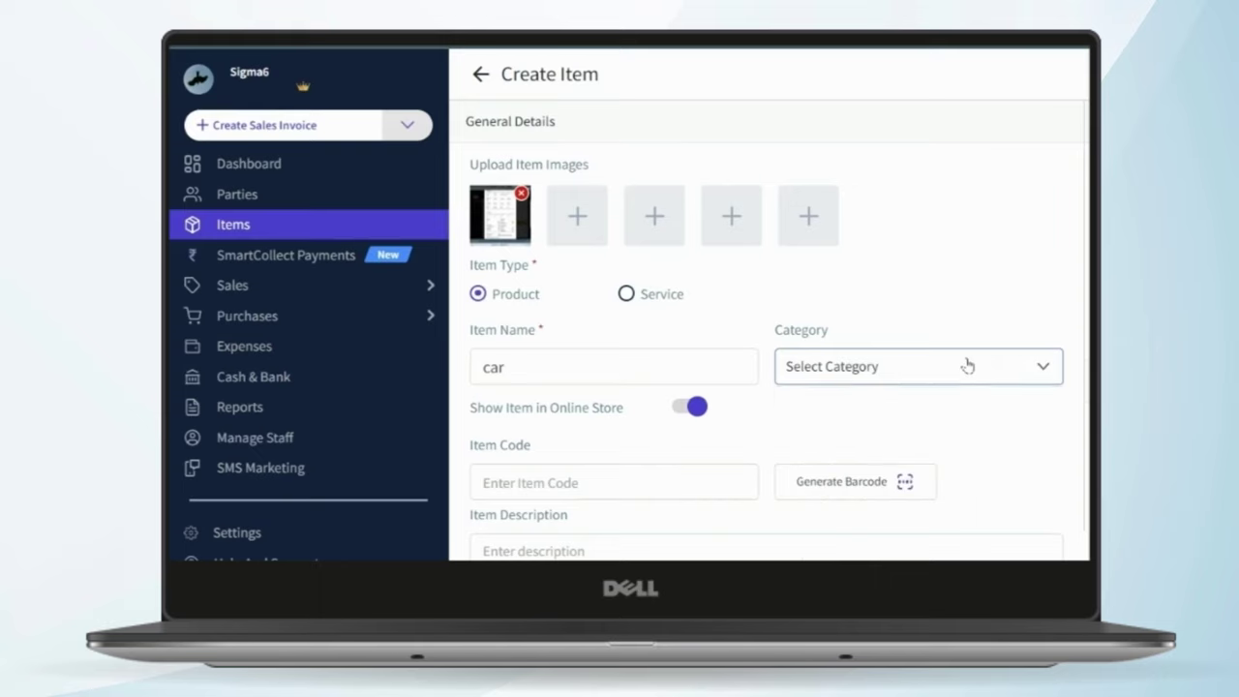
- Hide it from the online store, set code 345678 and description 'very best car in world'
{"action": "left_click", "coordinate": [690, 494]}
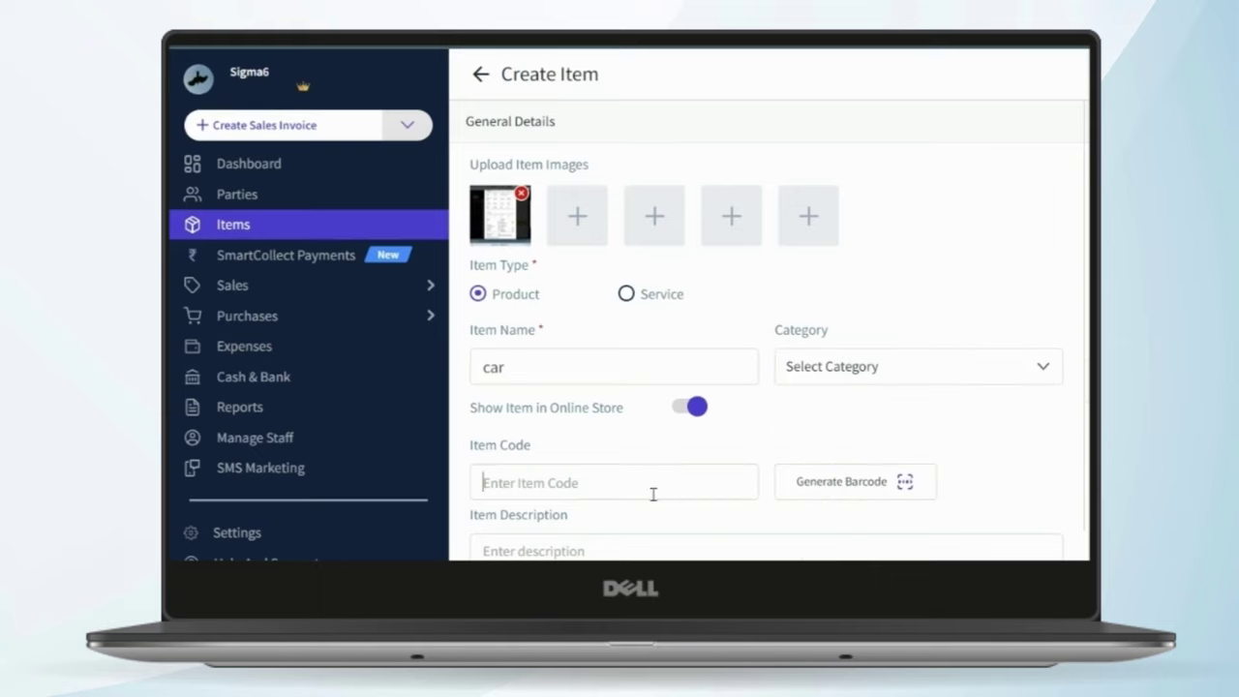
{"action": "left_click_drag", "start_coordinate": [470, 407], "coordinate": [636, 426]}
{"action": "left_click", "coordinate": [688, 412]}
{"action": "type", "text": "345678"}
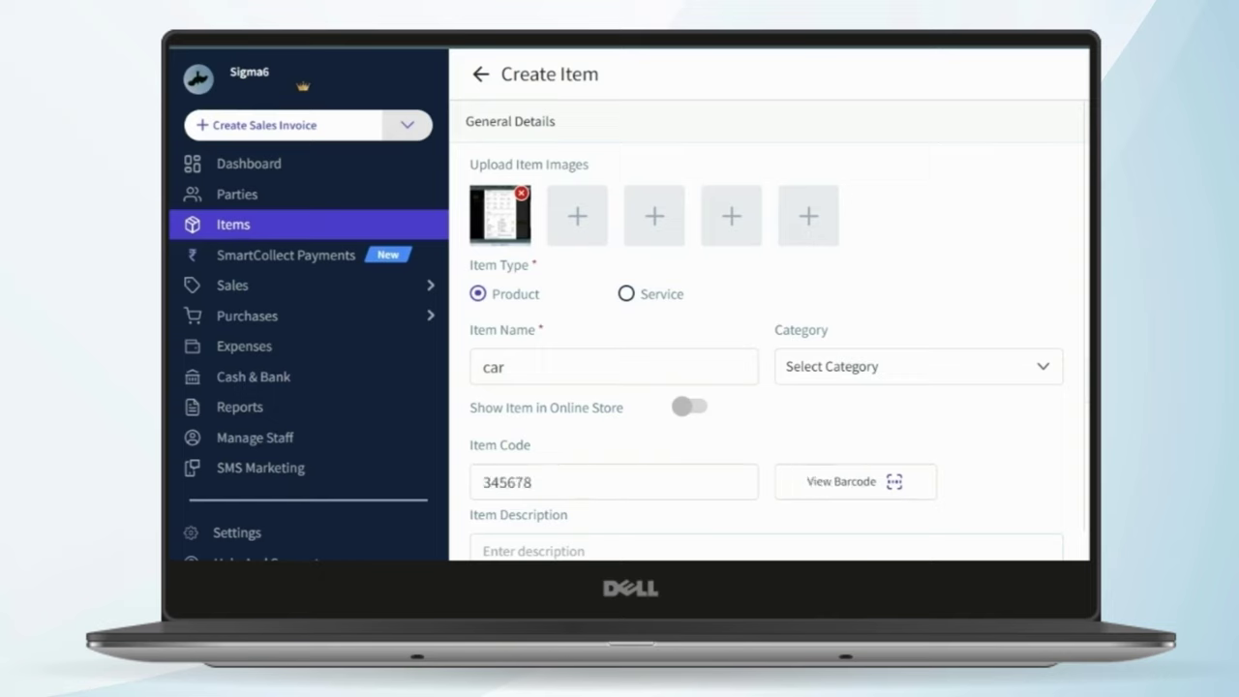
{"action": "left_click", "coordinate": [625, 556]}
{"action": "type", "text": "v"}
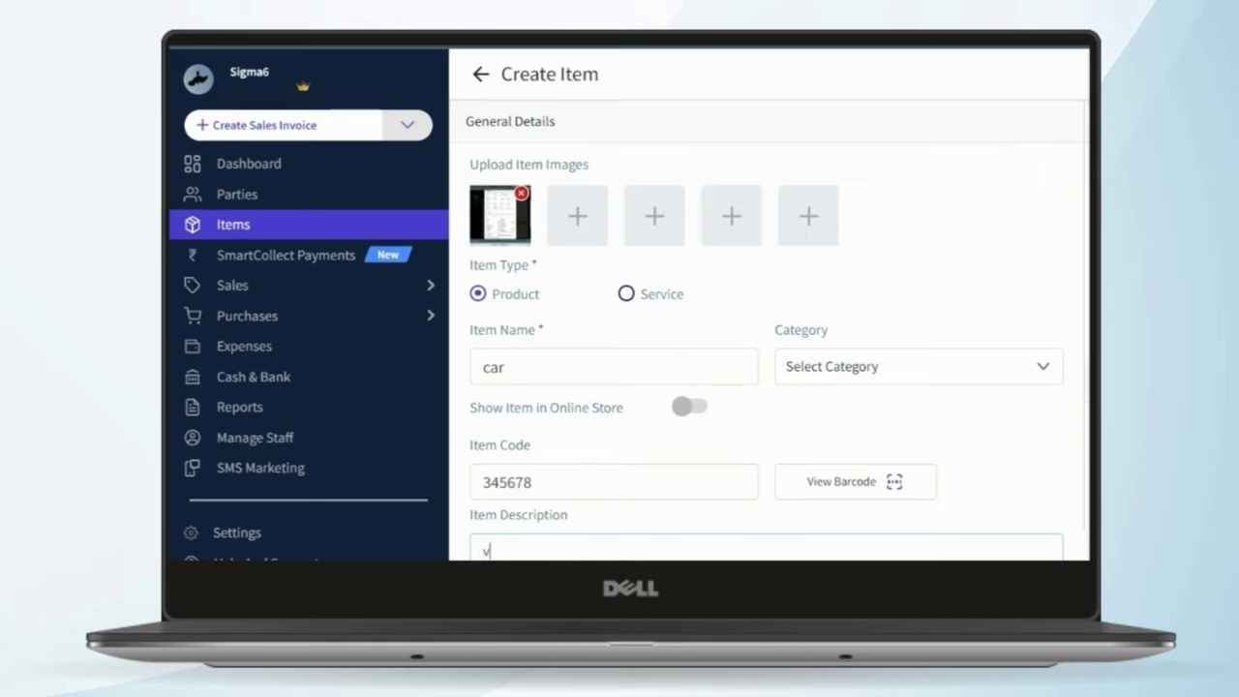
{"action": "type", "text": "ery best car in wor"}
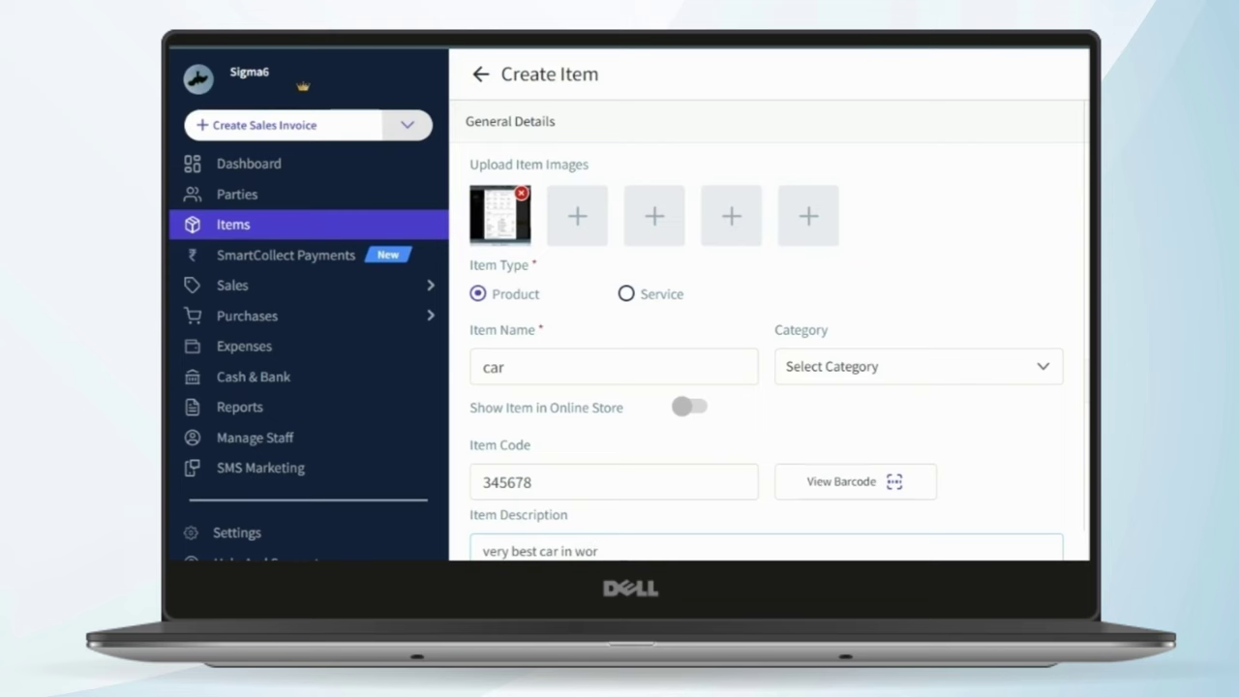
{"action": "type", "text": "ld"}
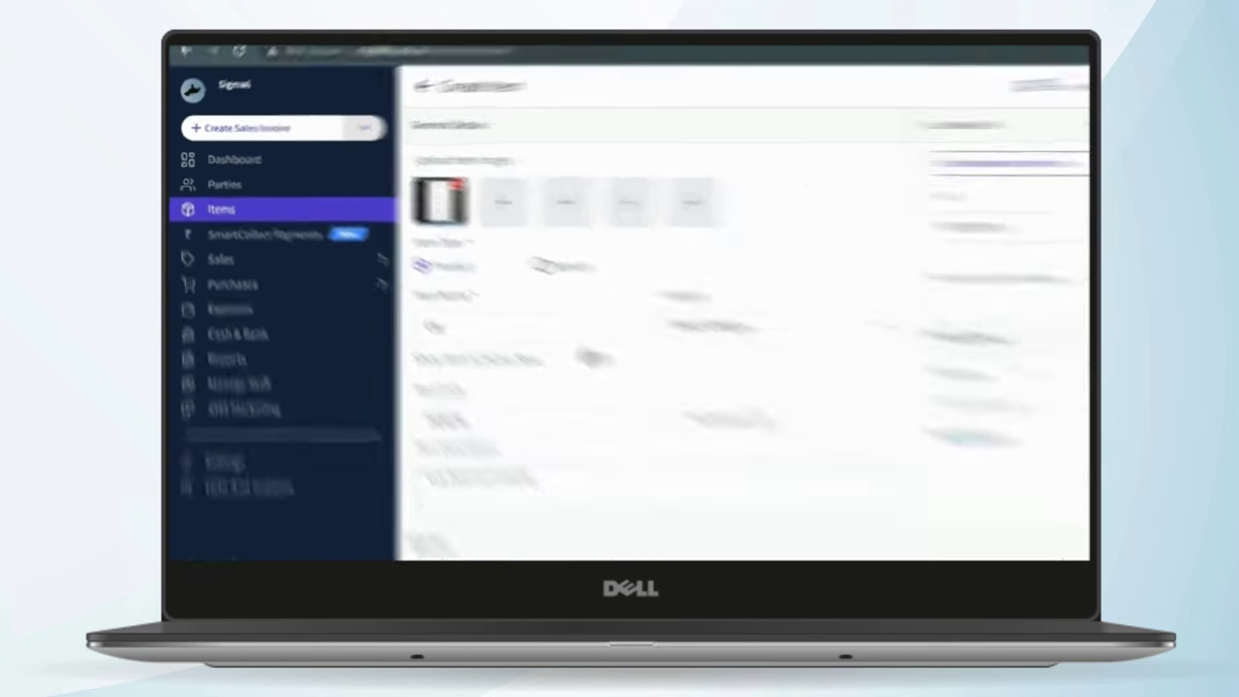
- Set the GST rate to 18% and open the HSN code lookup by item name
{"action": "scroll", "coordinate": [798, 209], "scroll_direction": "down", "scroll_amount": 5}
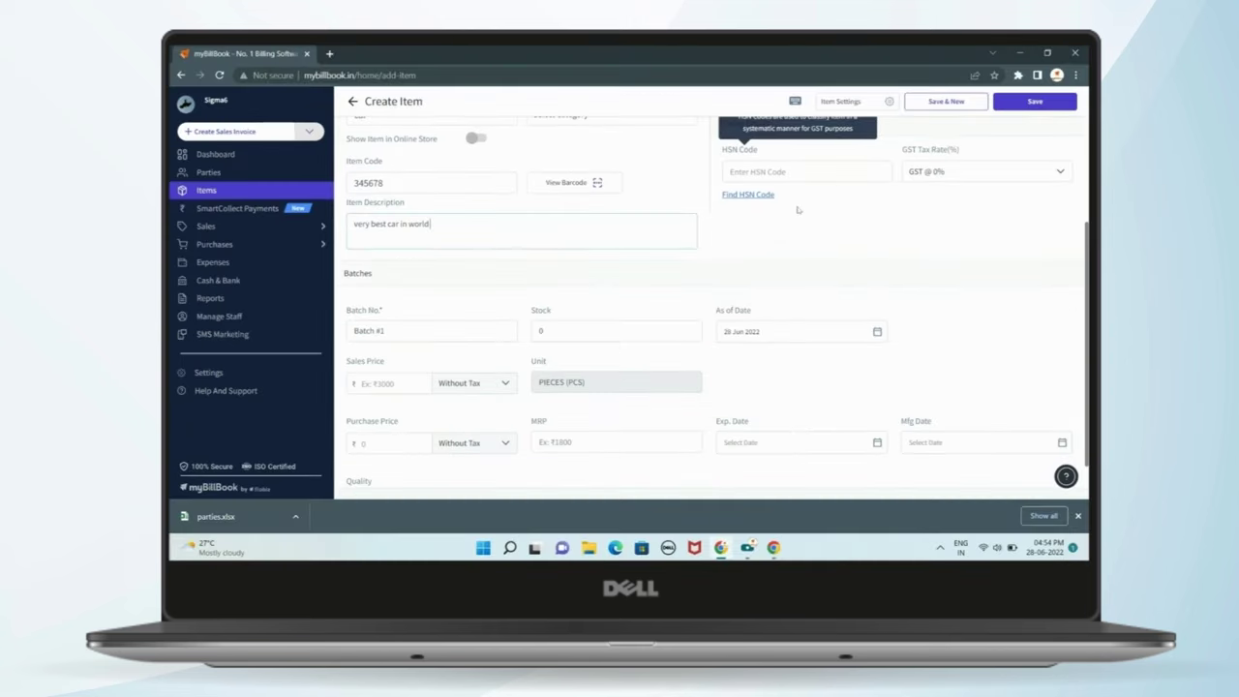
{"action": "scroll", "coordinate": [798, 209], "scroll_direction": "up", "scroll_amount": 3}
{"action": "left_click", "coordinate": [785, 332]}
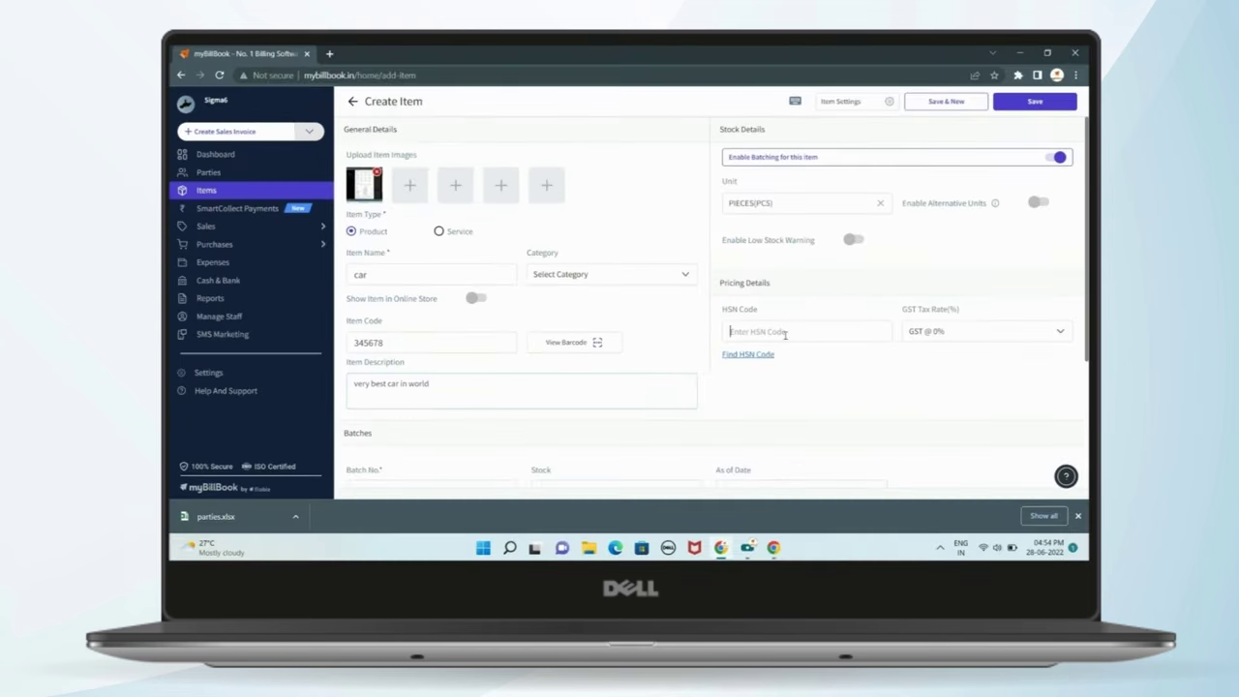
{"action": "left_click", "coordinate": [966, 341]}
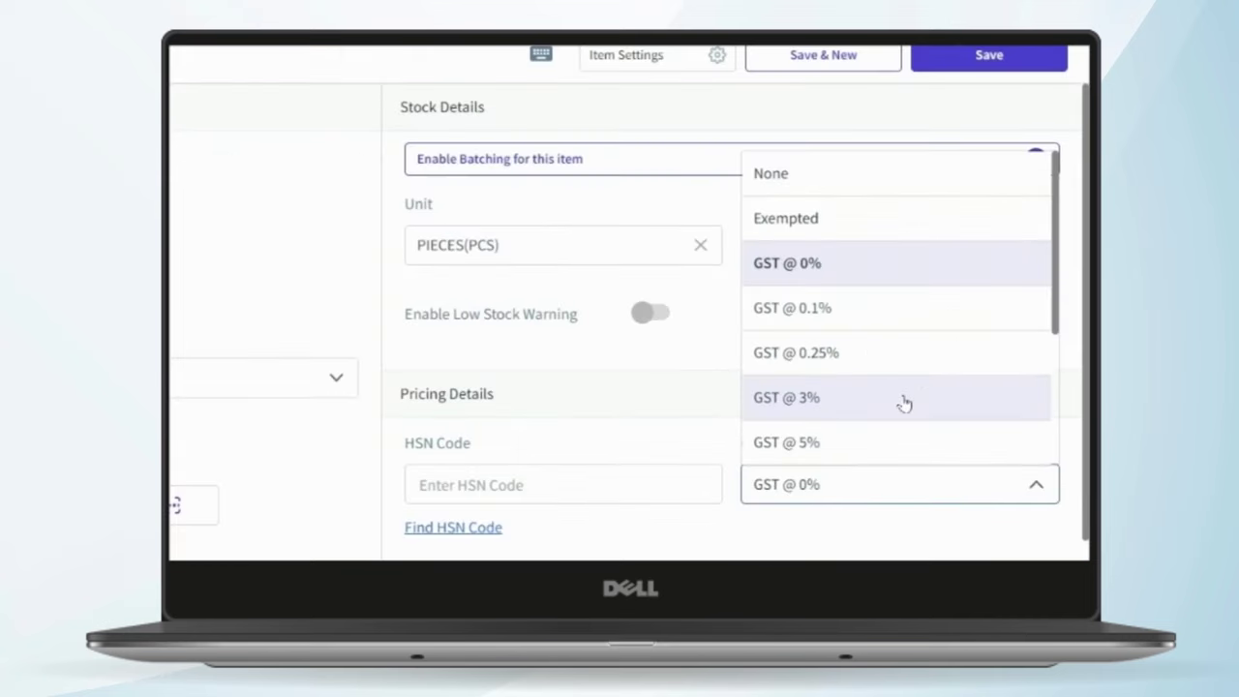
{"action": "scroll", "coordinate": [985, 288], "scroll_direction": "down", "scroll_amount": 3}
{"action": "scroll", "coordinate": [894, 407], "scroll_direction": "up", "scroll_amount": 3}
{"action": "scroll", "coordinate": [900, 421], "scroll_direction": "down", "scroll_amount": 3}
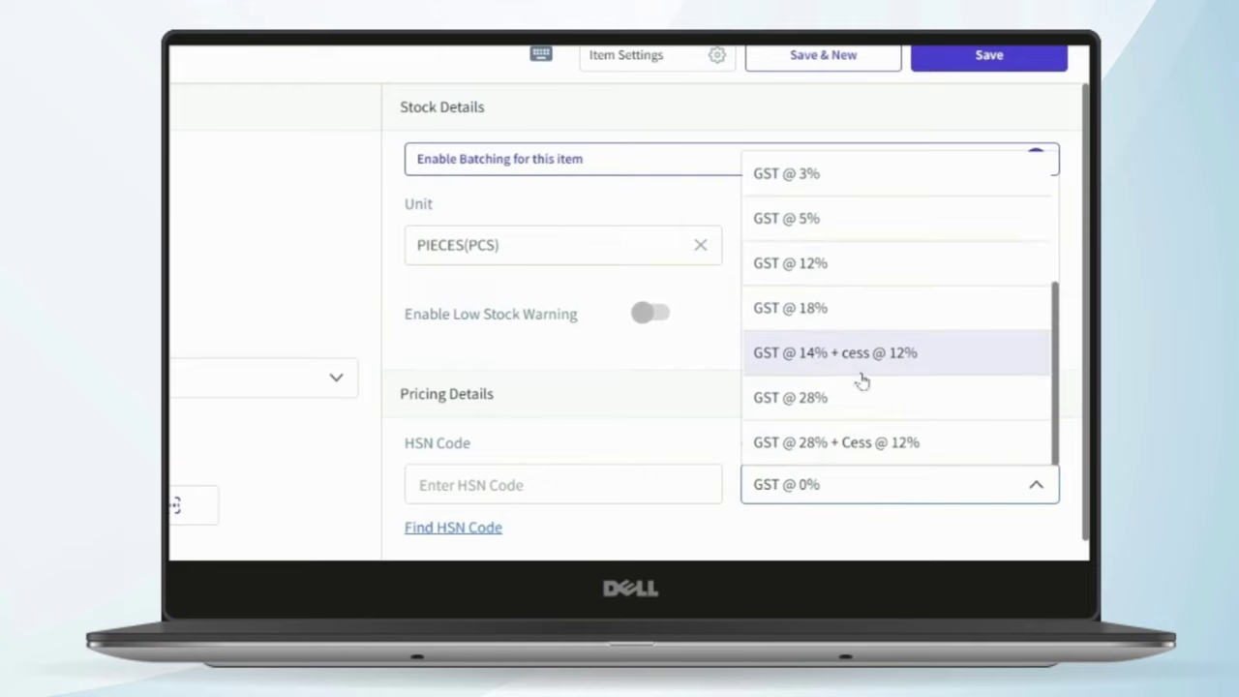
{"action": "left_click", "coordinate": [843, 313]}
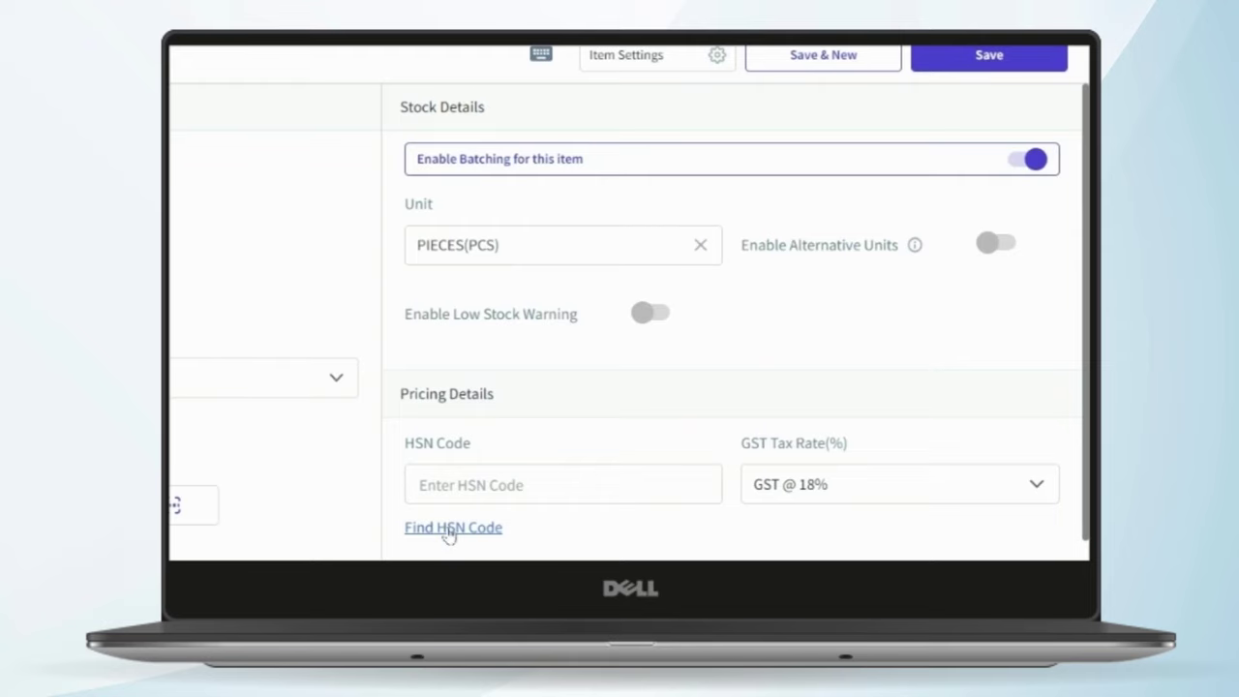
{"action": "left_click", "coordinate": [448, 528]}
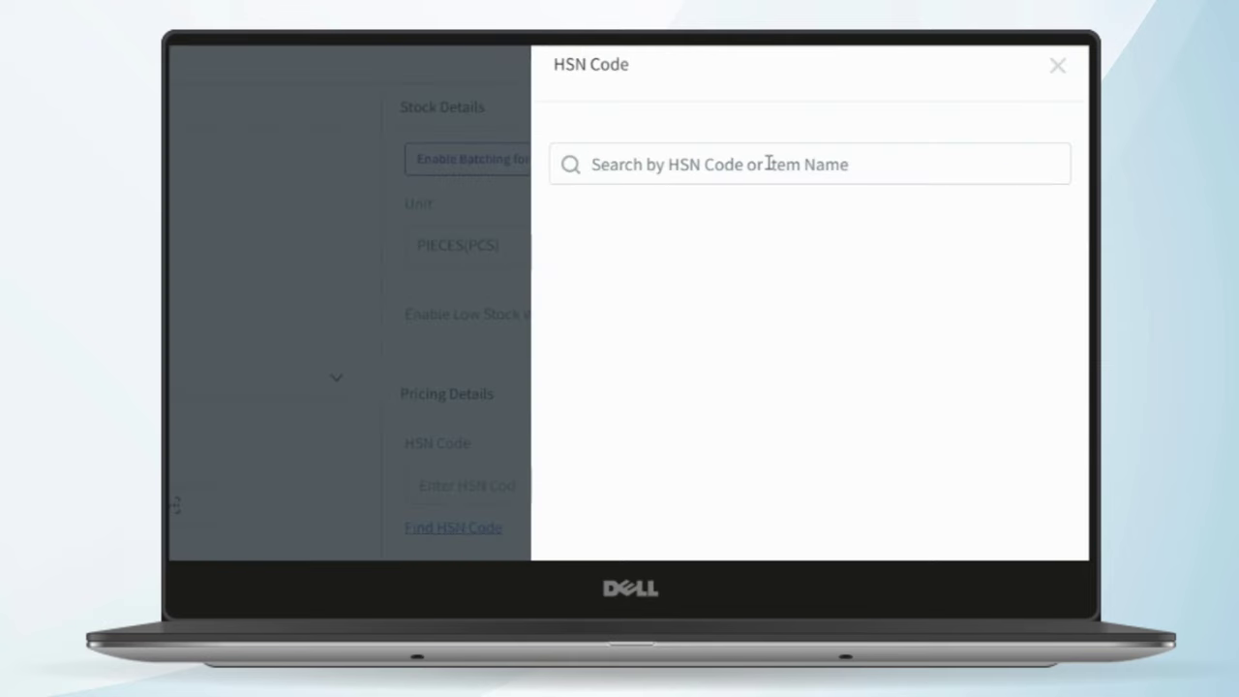
{"action": "type", "text": "car"}
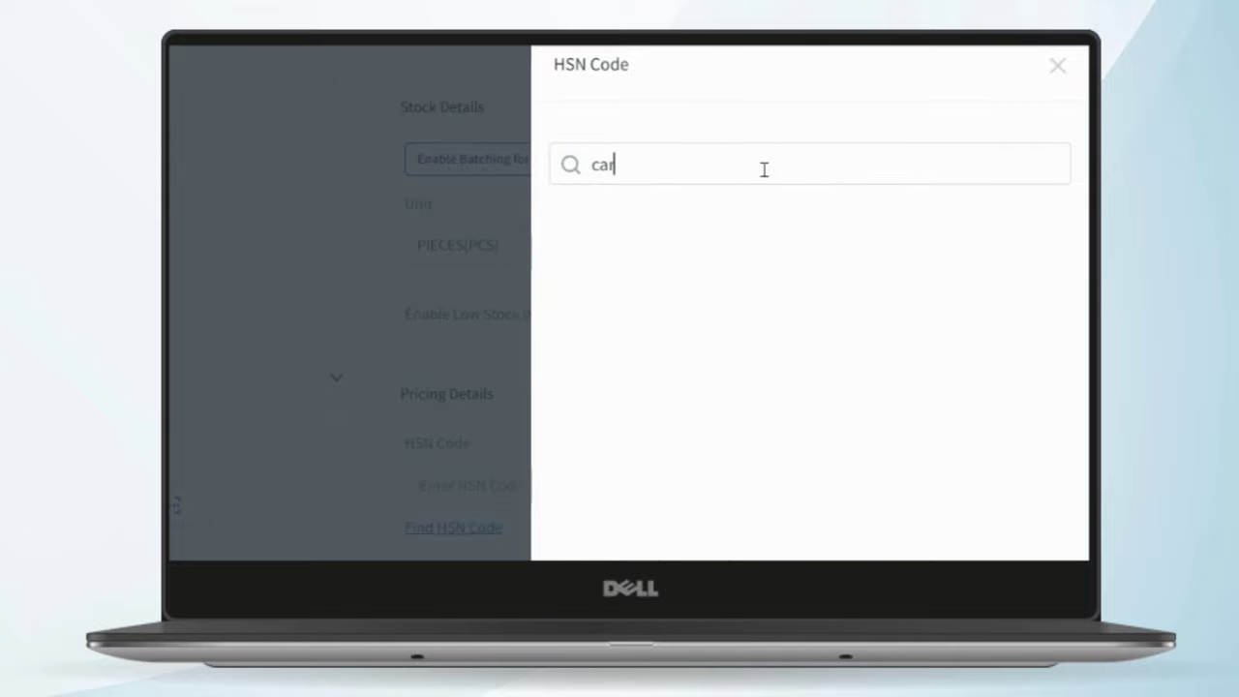
{"action": "scroll", "coordinate": [741, 332], "scroll_direction": "down", "scroll_amount": 15}
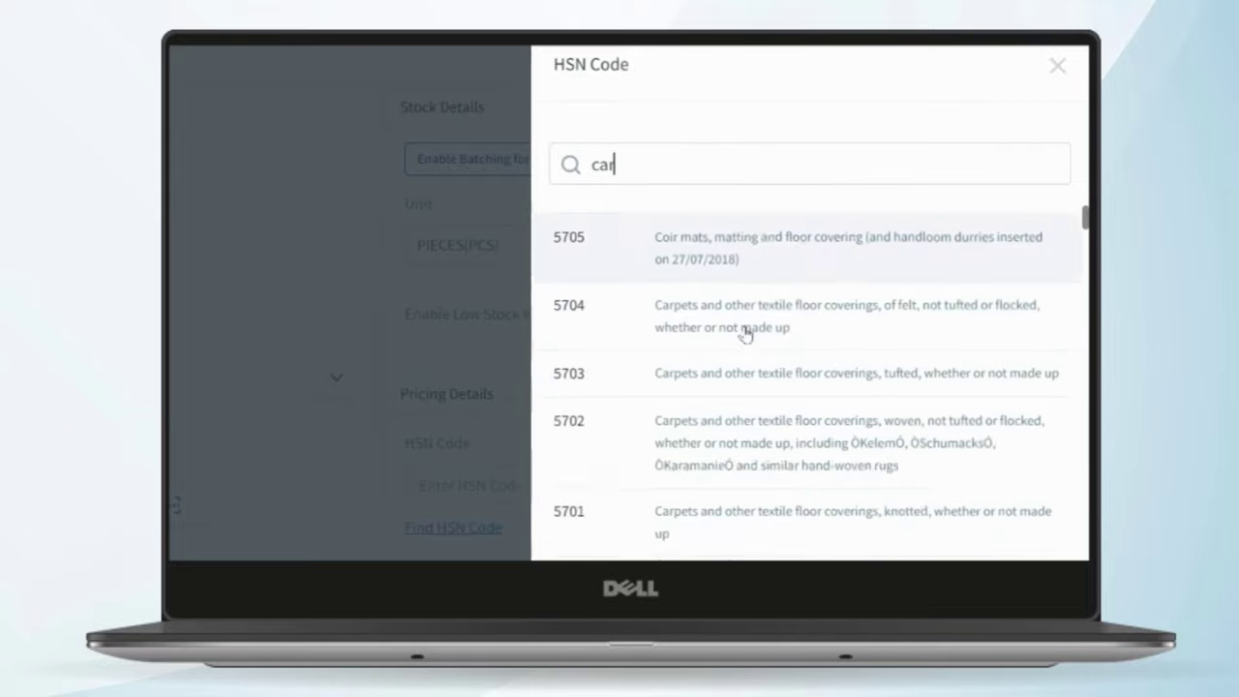
{"action": "scroll", "coordinate": [742, 332], "scroll_direction": "up", "scroll_amount": 15}
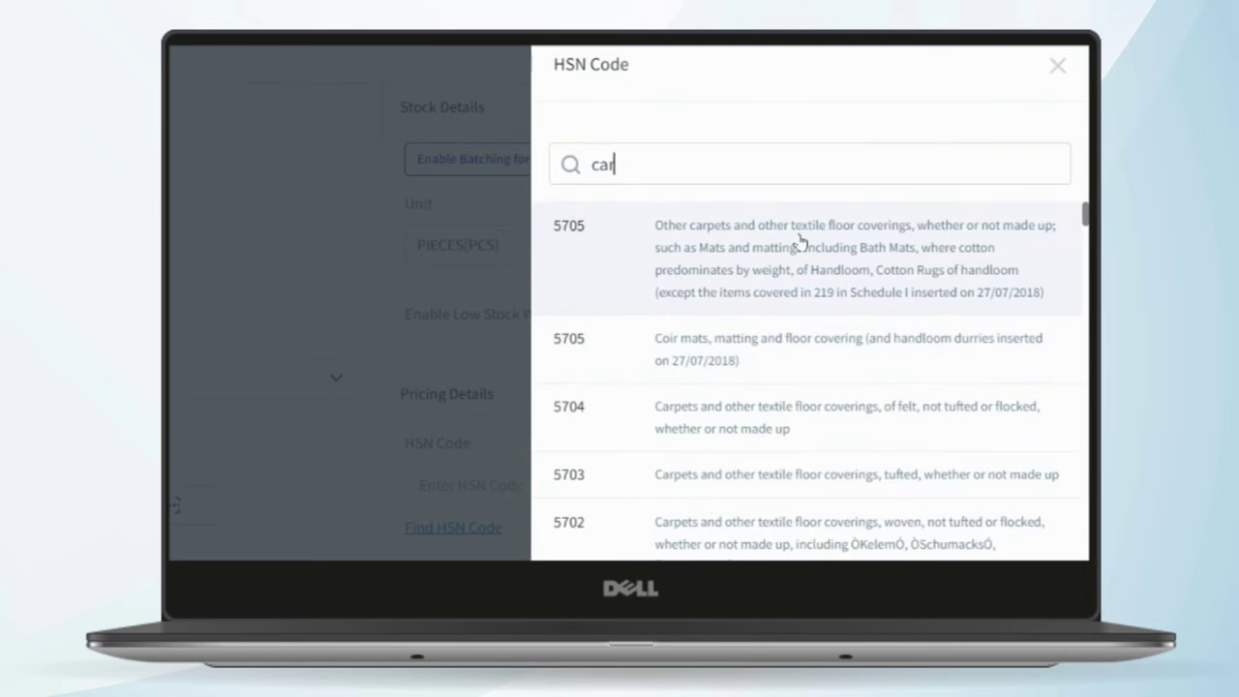
{"action": "left_click", "coordinate": [782, 284]}
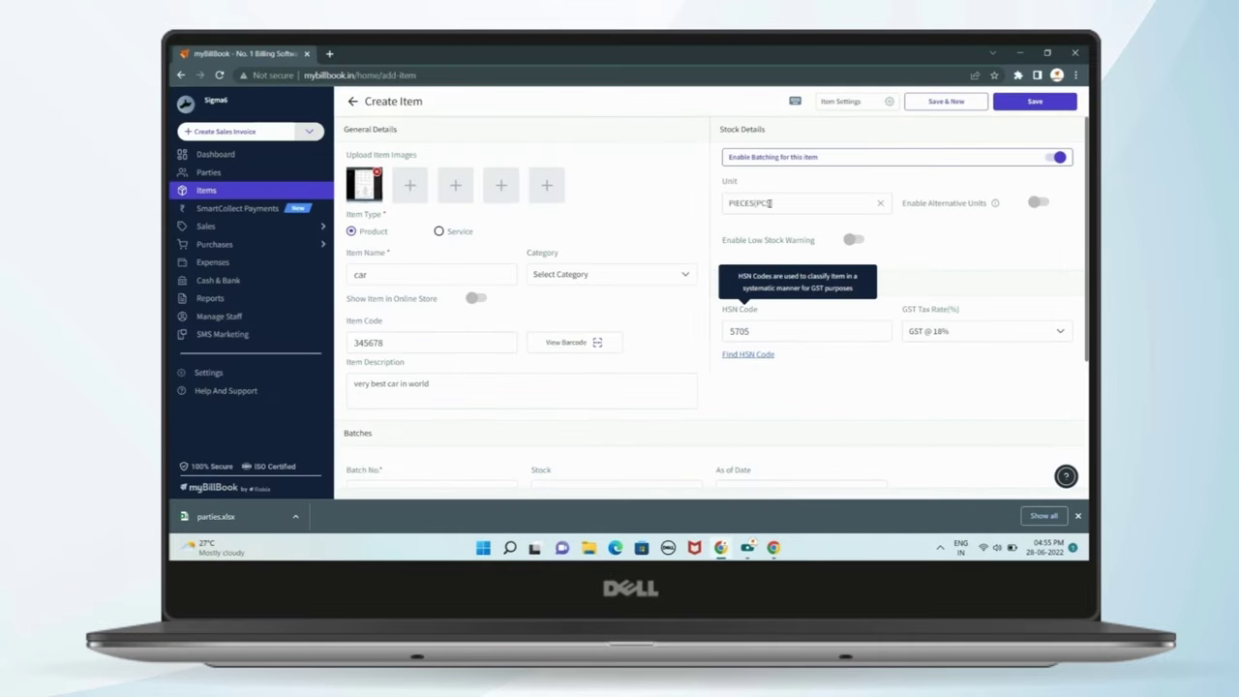
{"action": "left_click", "coordinate": [770, 203]}
{"action": "left_click", "coordinate": [961, 247]}
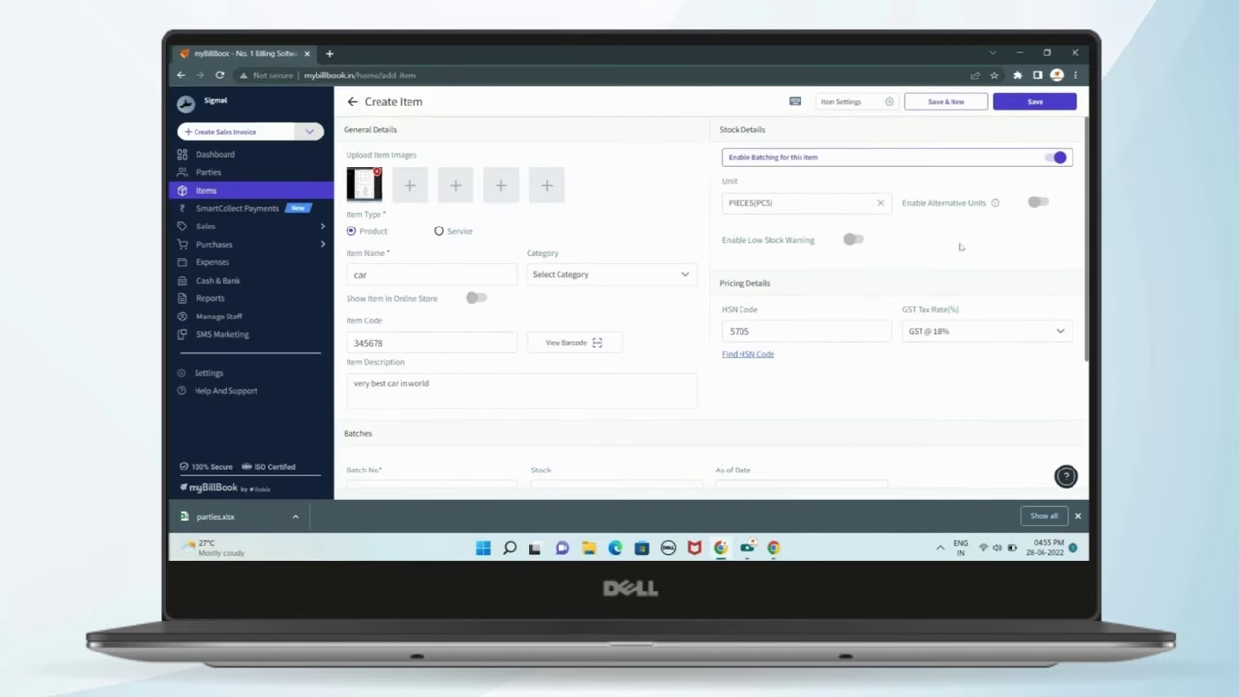
{"action": "scroll", "coordinate": [961, 246], "scroll_direction": "down", "scroll_amount": 3}
{"action": "scroll", "coordinate": [894, 258], "scroll_direction": "up", "scroll_amount": 3}
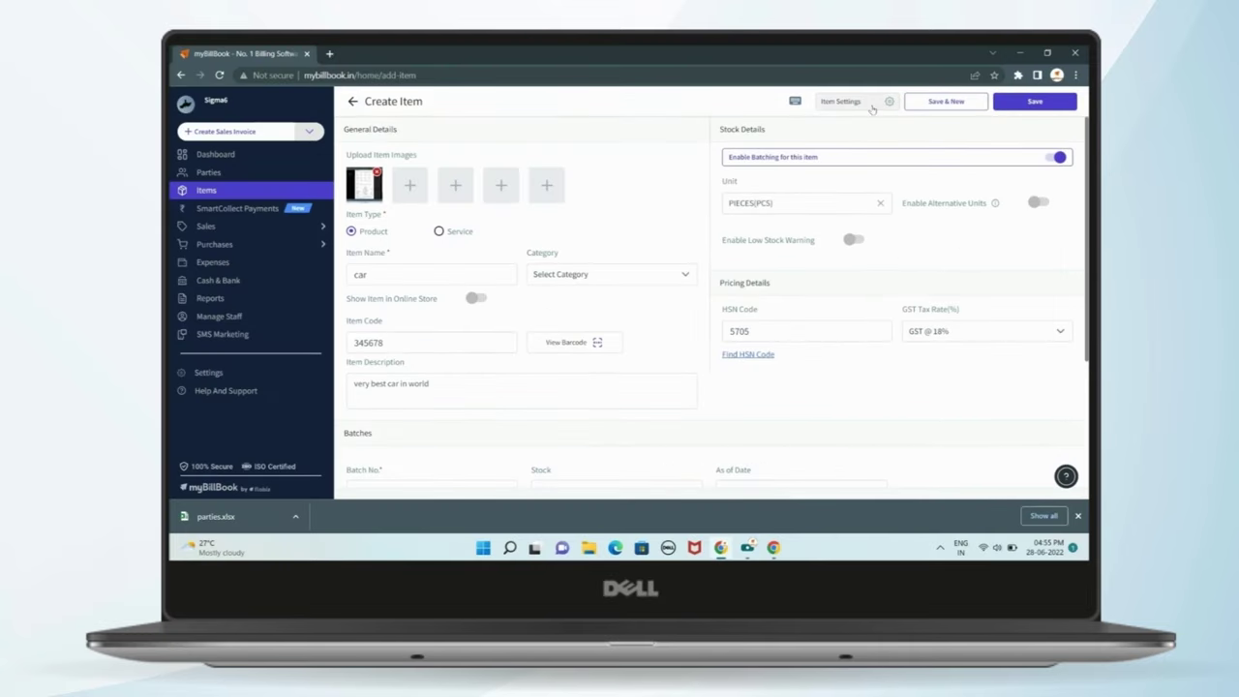
- Check Item Settings without changes and leave batching enabled for the car item
{"action": "left_click", "coordinate": [842, 102]}
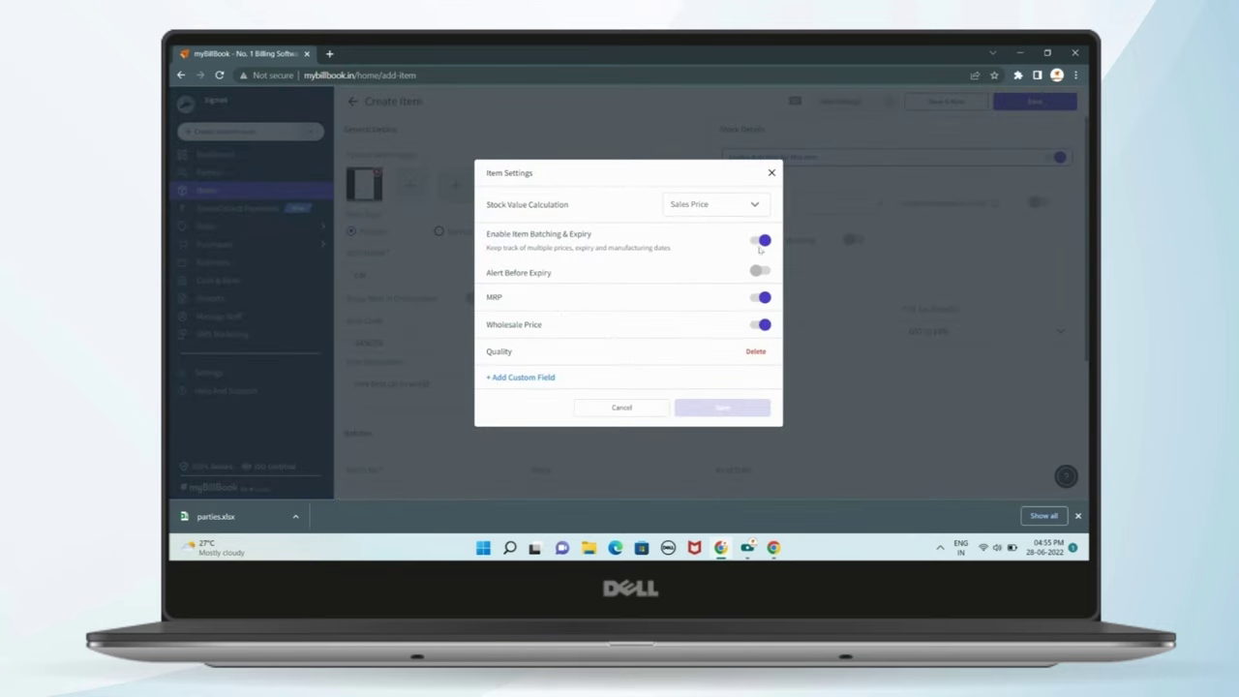
{"action": "left_click", "coordinate": [772, 173]}
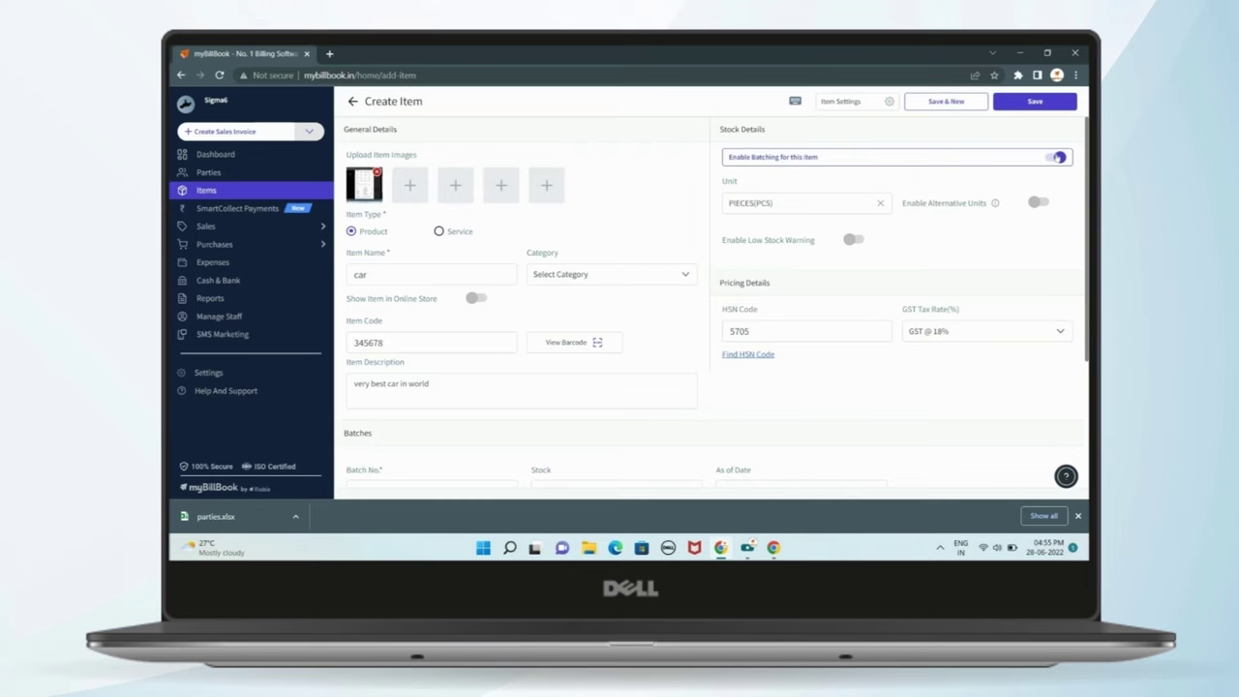
{"action": "left_click", "coordinate": [1059, 157]}
{"action": "left_click", "coordinate": [1055, 159]}
{"action": "left_click", "coordinate": [1053, 160]}
{"action": "left_click", "coordinate": [1053, 160]}
- Switch on Enable Alternative Units and bring up the unit list
{"action": "left_click", "coordinate": [820, 205]}
{"action": "left_click", "coordinate": [917, 238]}
{"action": "left_click", "coordinate": [1044, 204]}
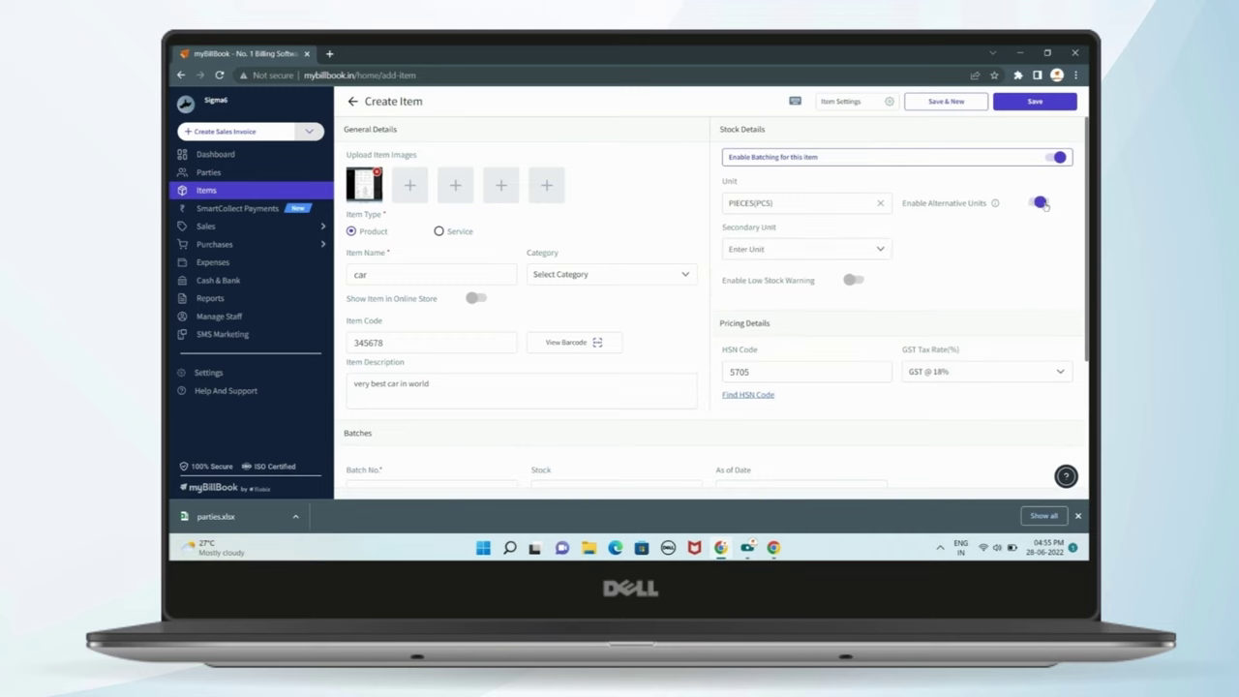
{"action": "left_click", "coordinate": [834, 205]}
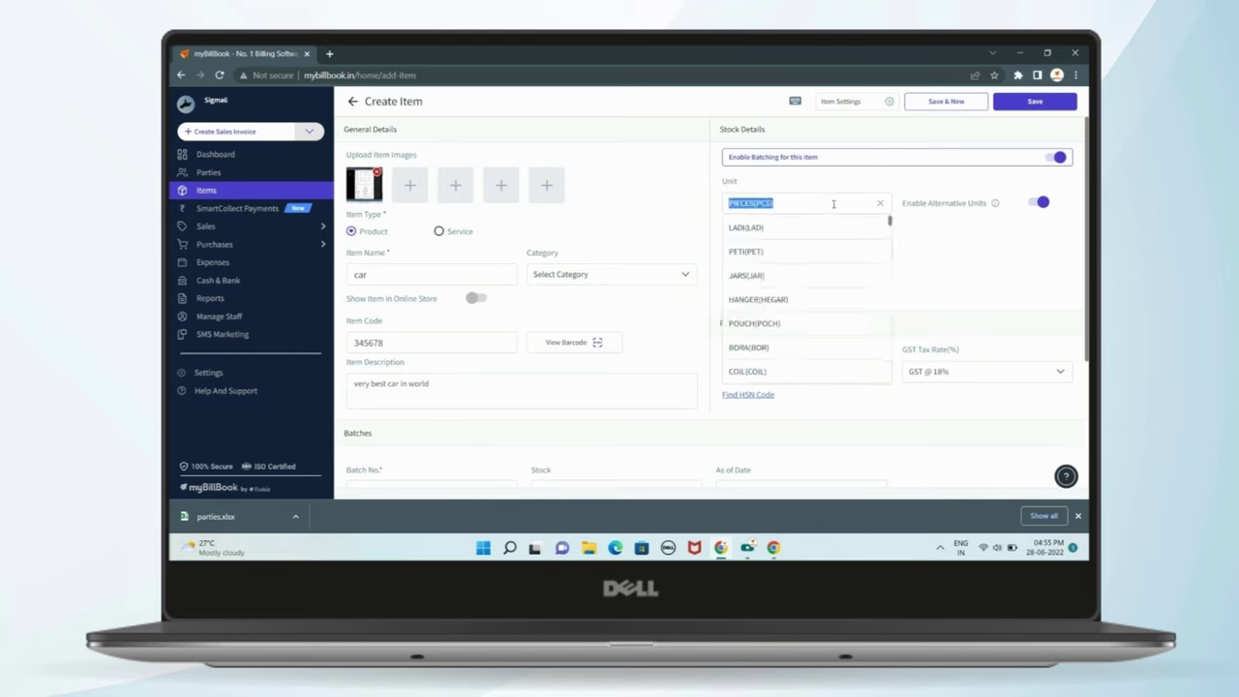
{"action": "left_click", "coordinate": [923, 239]}
{"action": "left_click", "coordinate": [882, 222]}
{"action": "left_click", "coordinate": [894, 230]}
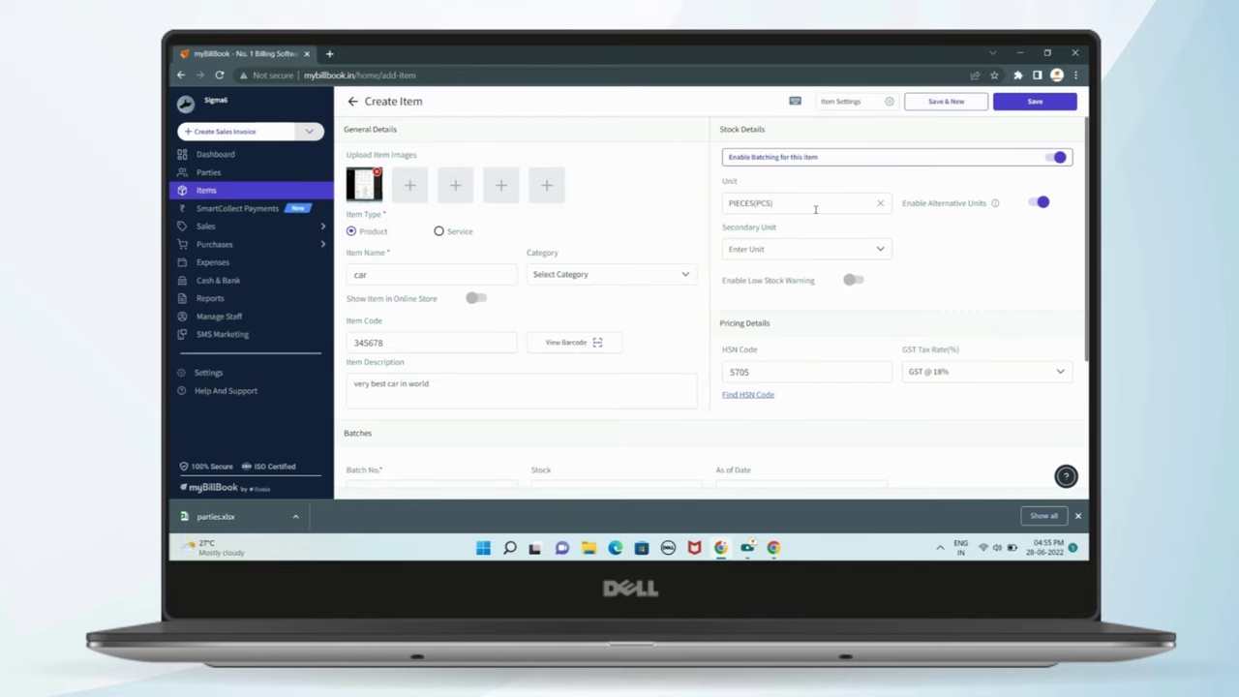
{"action": "left_click", "coordinate": [813, 207]}
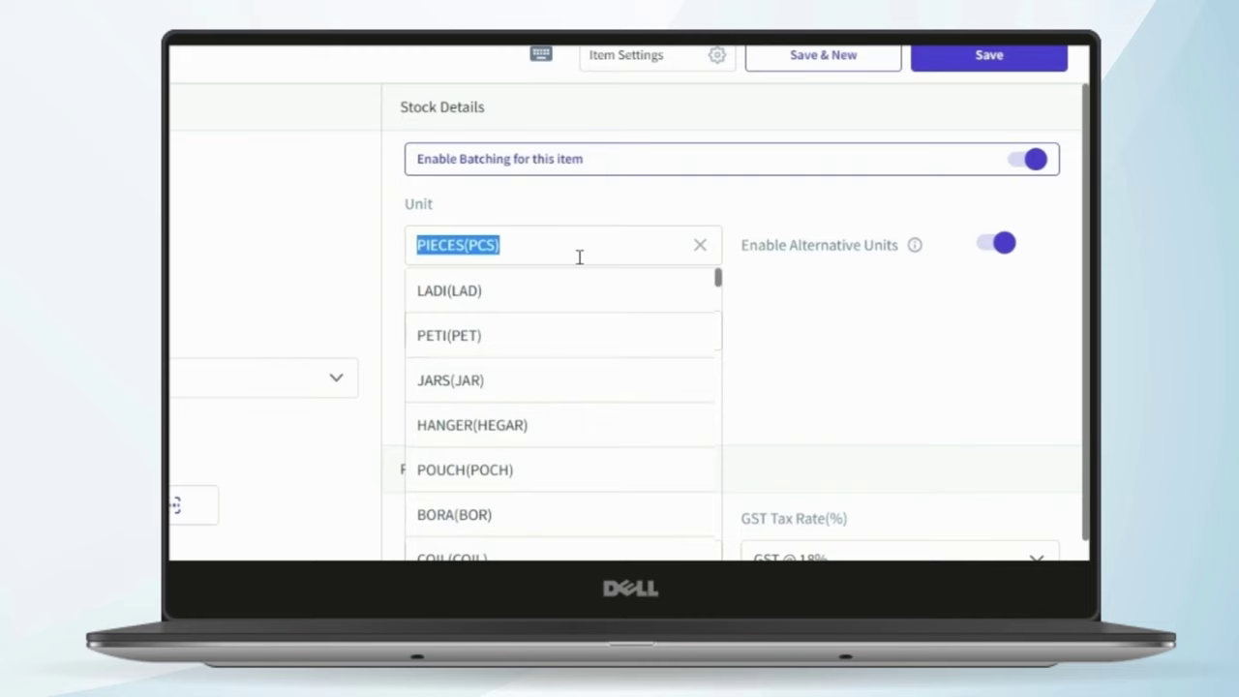
- Change the item's unit to PIECES(PCS) by searching 'pcs'
{"action": "key", "text": "BackSpace"}
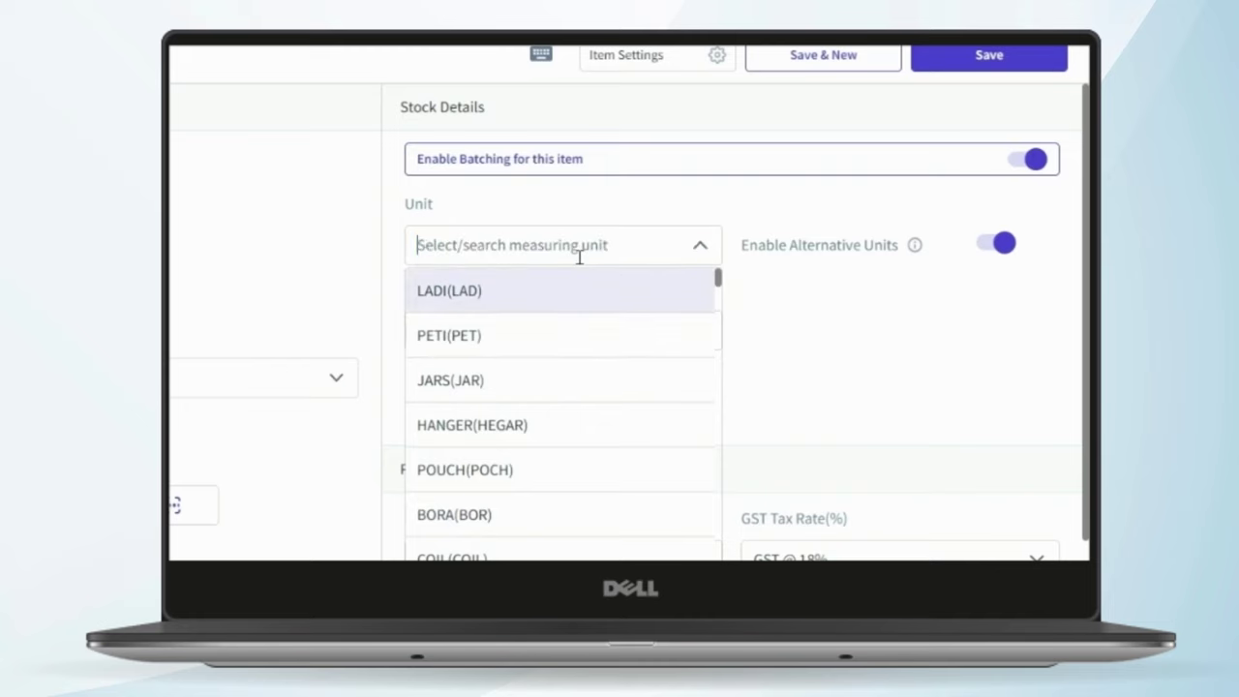
{"action": "type", "text": "pcs"}
{"action": "left_click", "coordinate": [600, 283]}
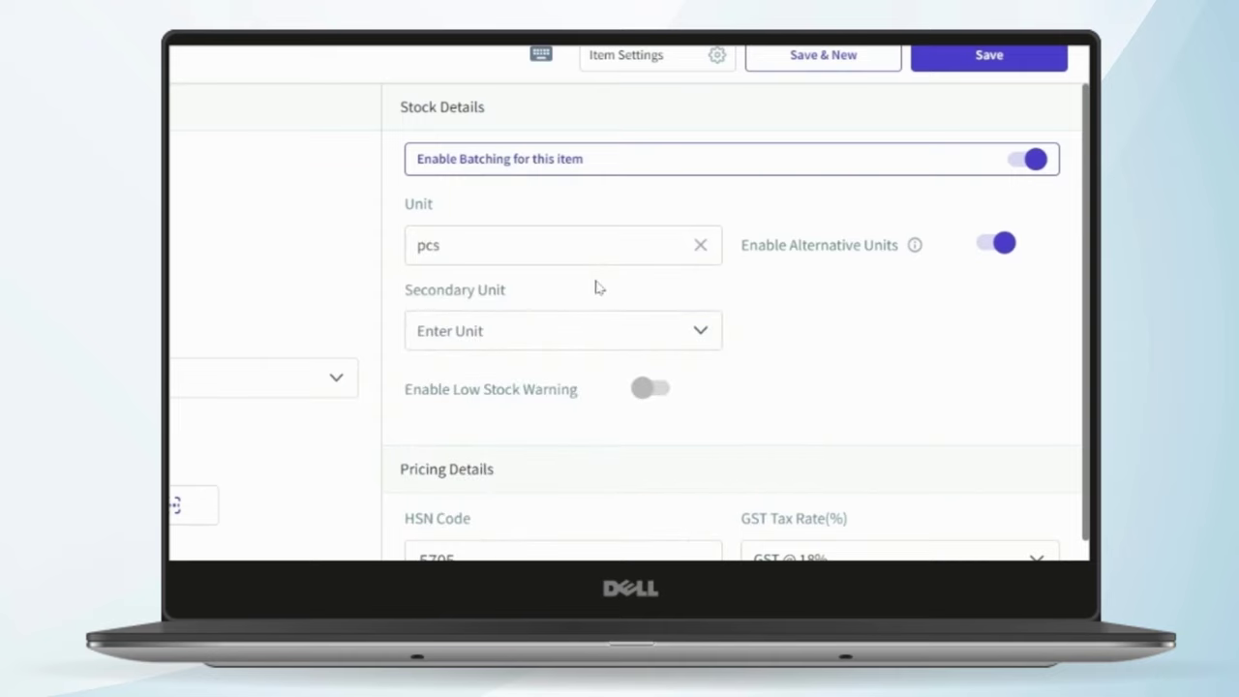
- Turn alternative units back off and enable the low stock warning
{"action": "left_click", "coordinate": [579, 337]}
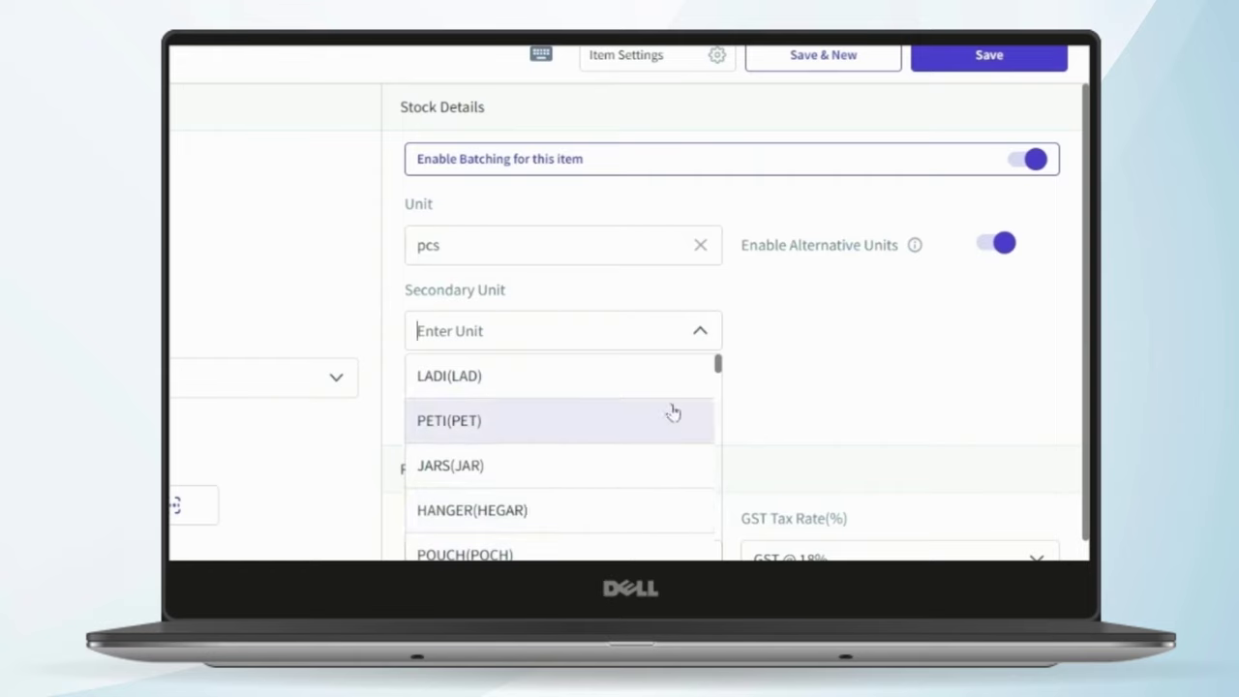
{"action": "left_click", "coordinate": [700, 345]}
{"action": "left_click", "coordinate": [1003, 245]}
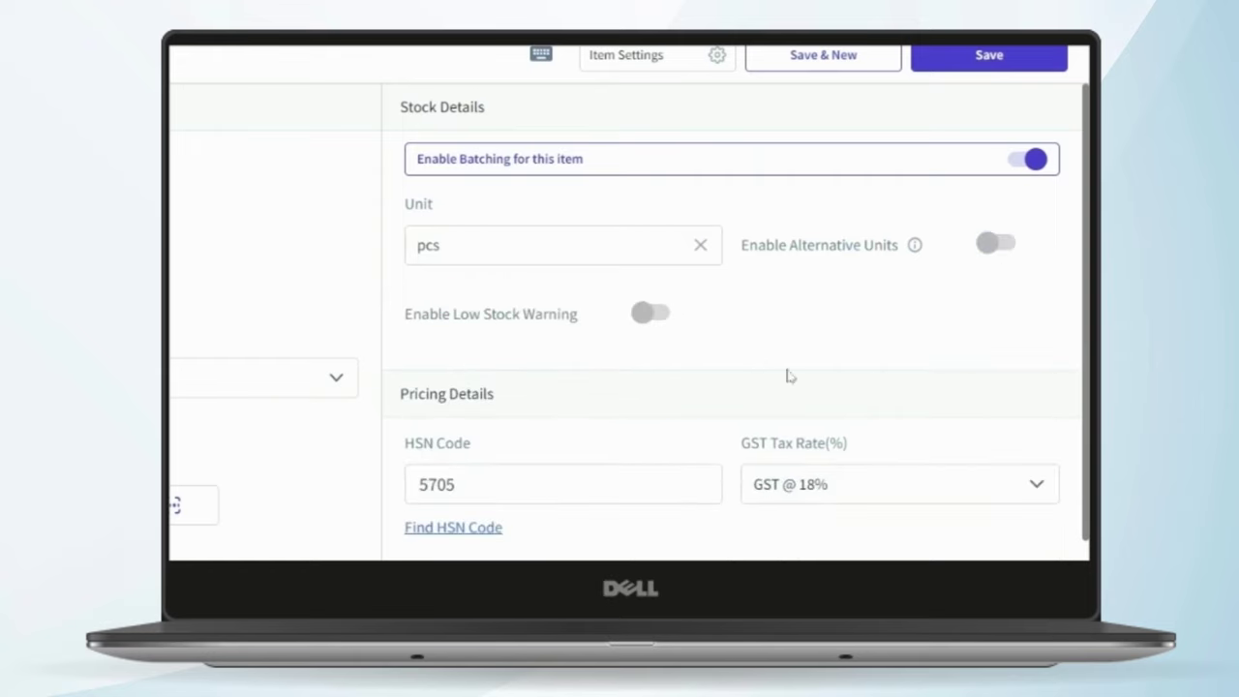
{"action": "left_click", "coordinate": [644, 313]}
{"action": "left_click", "coordinate": [791, 345]}
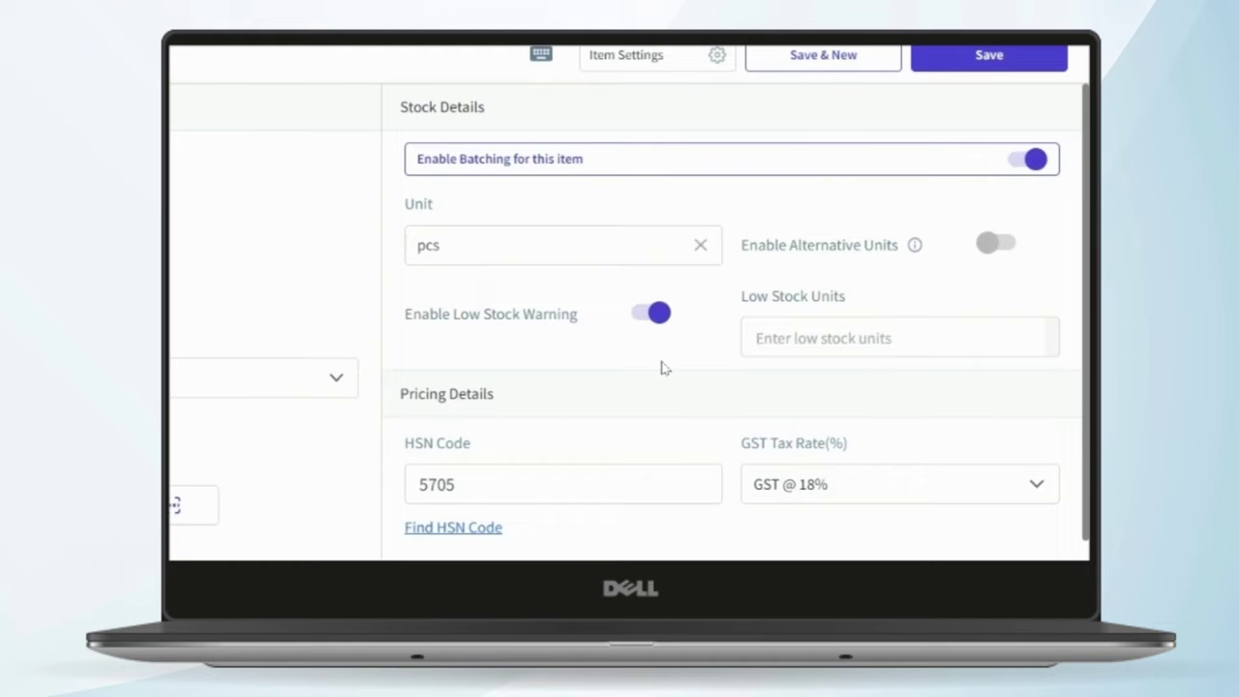
- Enter 50 as the low stock units and scroll down to Batch #1
{"action": "type", "text": "50"}
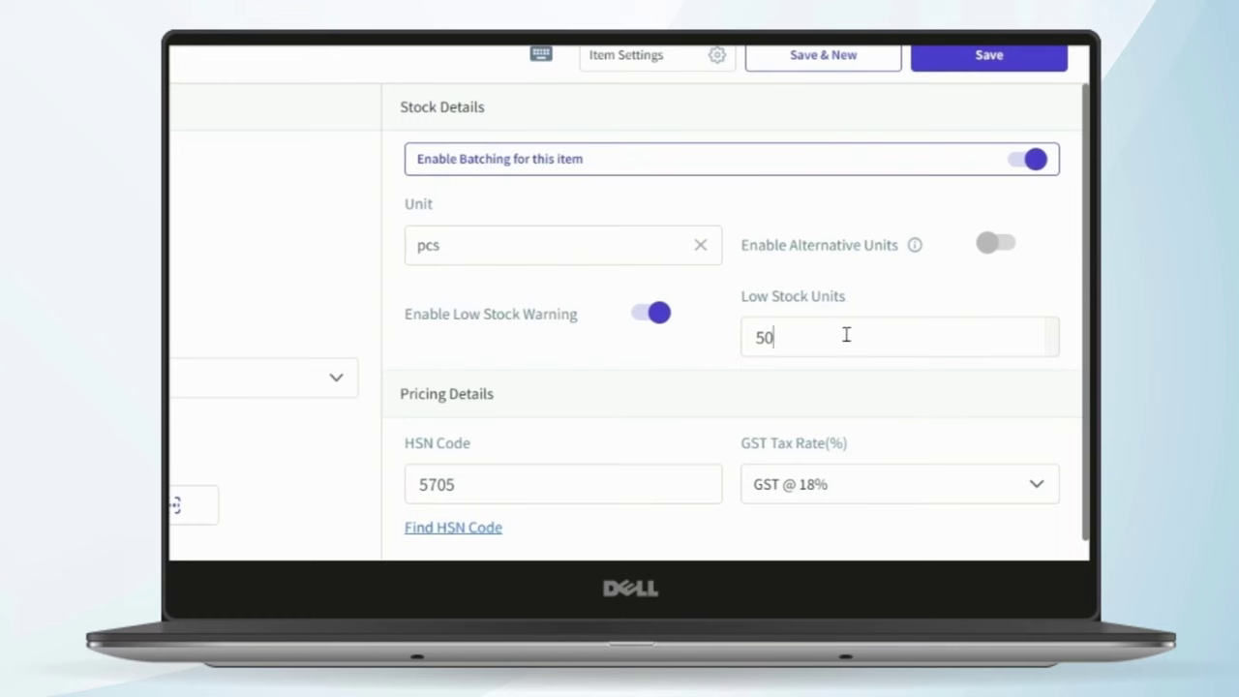
{"action": "scroll", "coordinate": [846, 335], "scroll_direction": "down", "scroll_amount": 4}
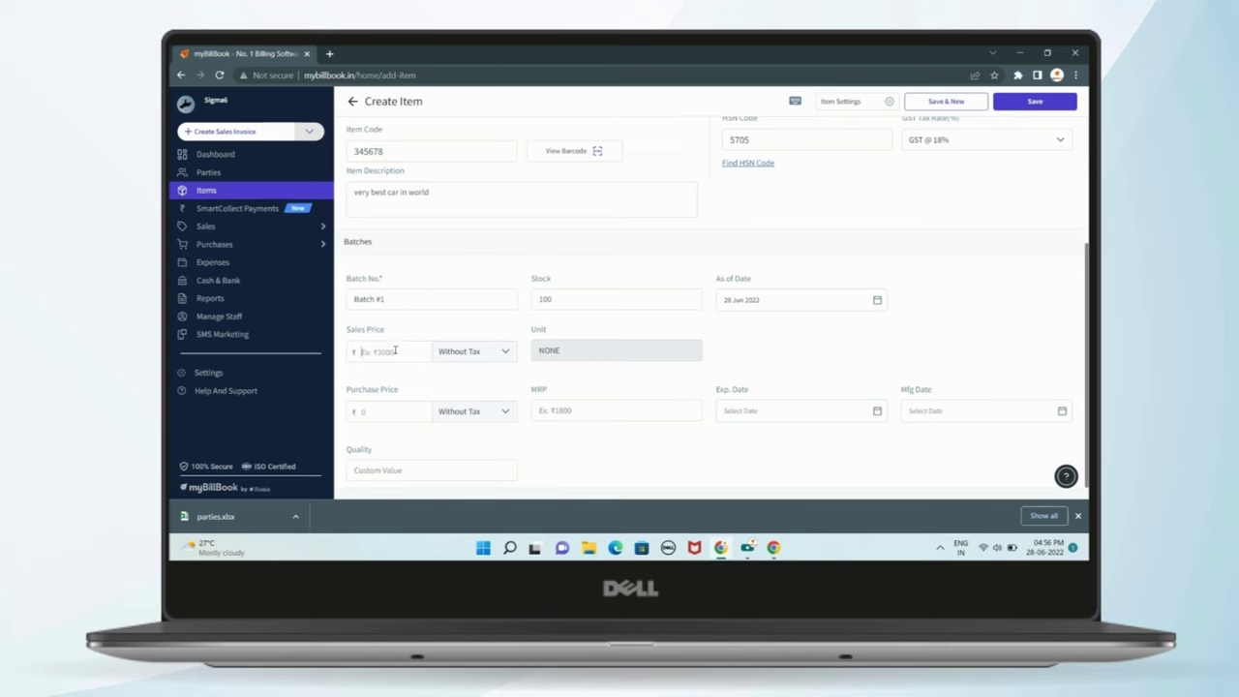
- Give Batch #1 a ₹100 sales price and ₹80 purchase price, both Without Tax
{"action": "type", "text": "100"}
{"action": "left_click", "coordinate": [378, 413]}
{"action": "left_click", "coordinate": [494, 349]}
{"action": "left_click", "coordinate": [494, 351]}
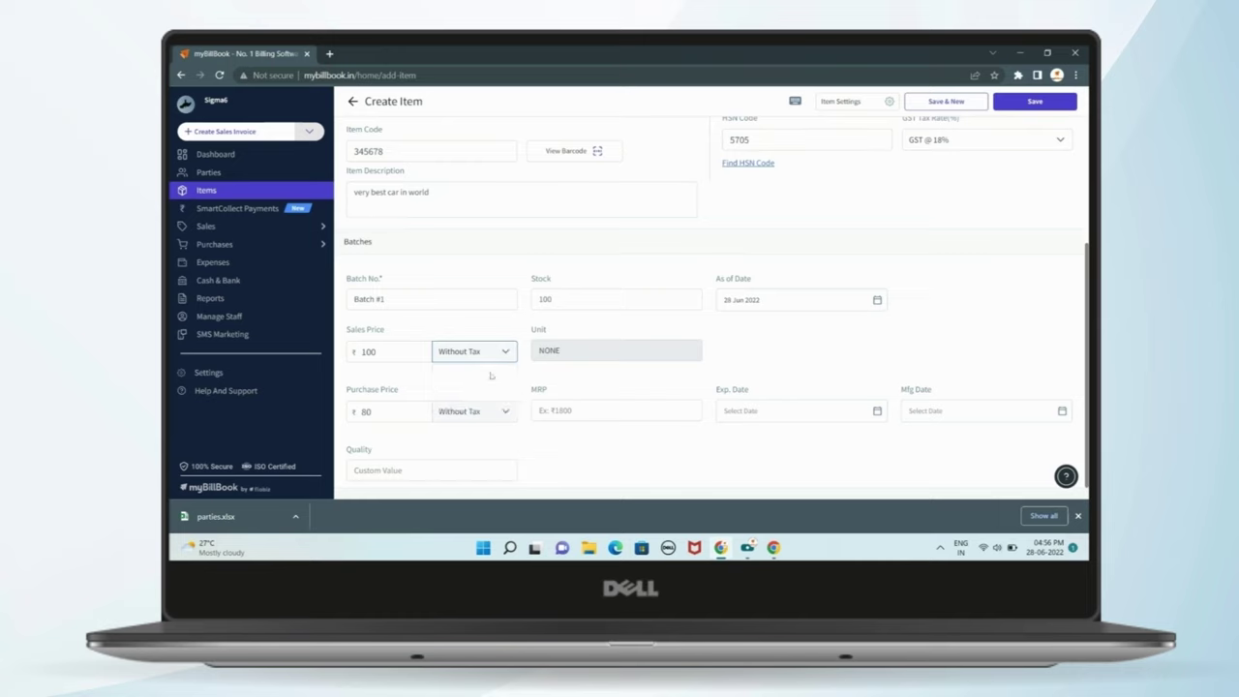
{"action": "left_click", "coordinate": [489, 426]}
{"action": "left_click", "coordinate": [462, 464]}
- Check the manufacturing and expiry date pickers and the MRP field
{"action": "left_click", "coordinate": [938, 422]}
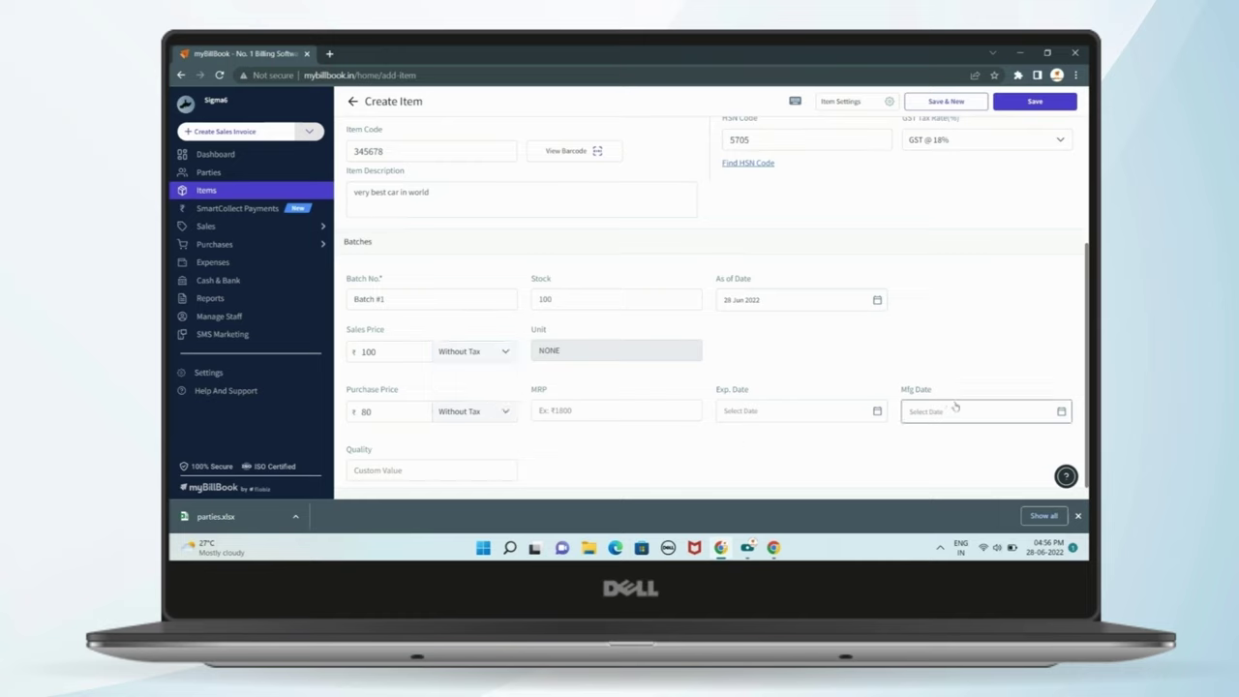
{"action": "left_click", "coordinate": [774, 414]}
{"action": "left_click", "coordinate": [609, 415]}
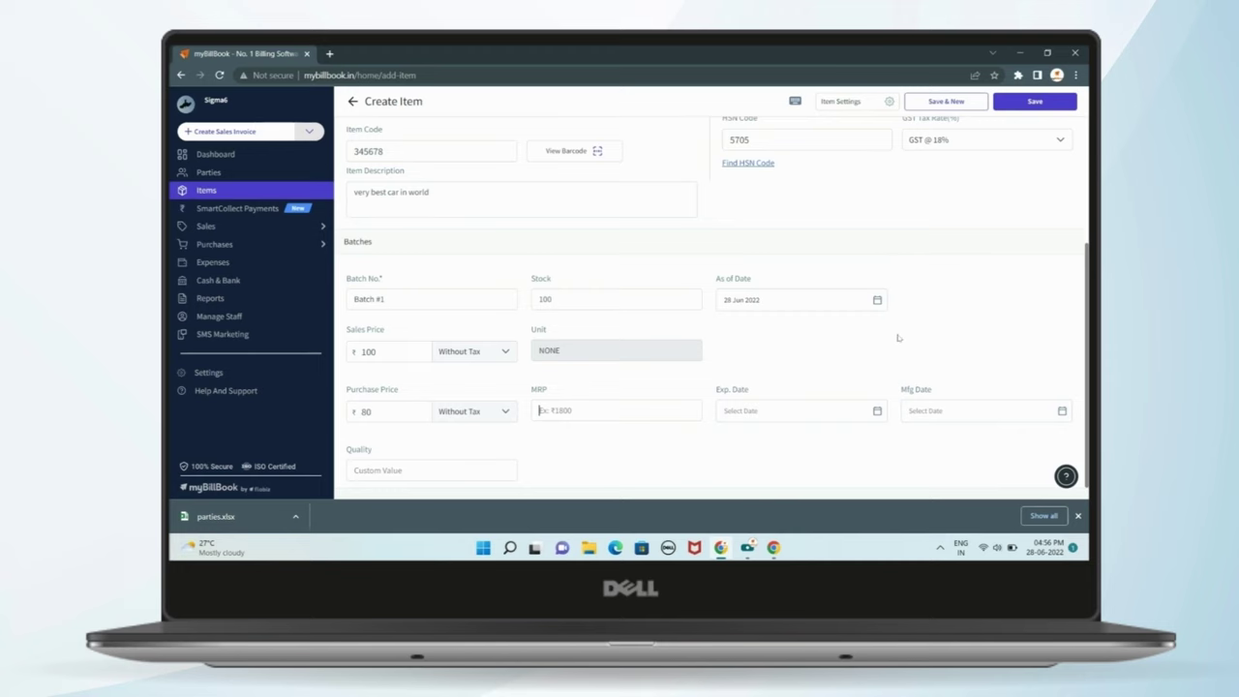
{"action": "scroll", "coordinate": [895, 340], "scroll_direction": "up", "scroll_amount": 2}
{"action": "scroll", "coordinate": [639, 383], "scroll_direction": "down", "scroll_amount": 2}
{"action": "scroll", "coordinate": [739, 227], "scroll_direction": "up", "scroll_amount": 2}
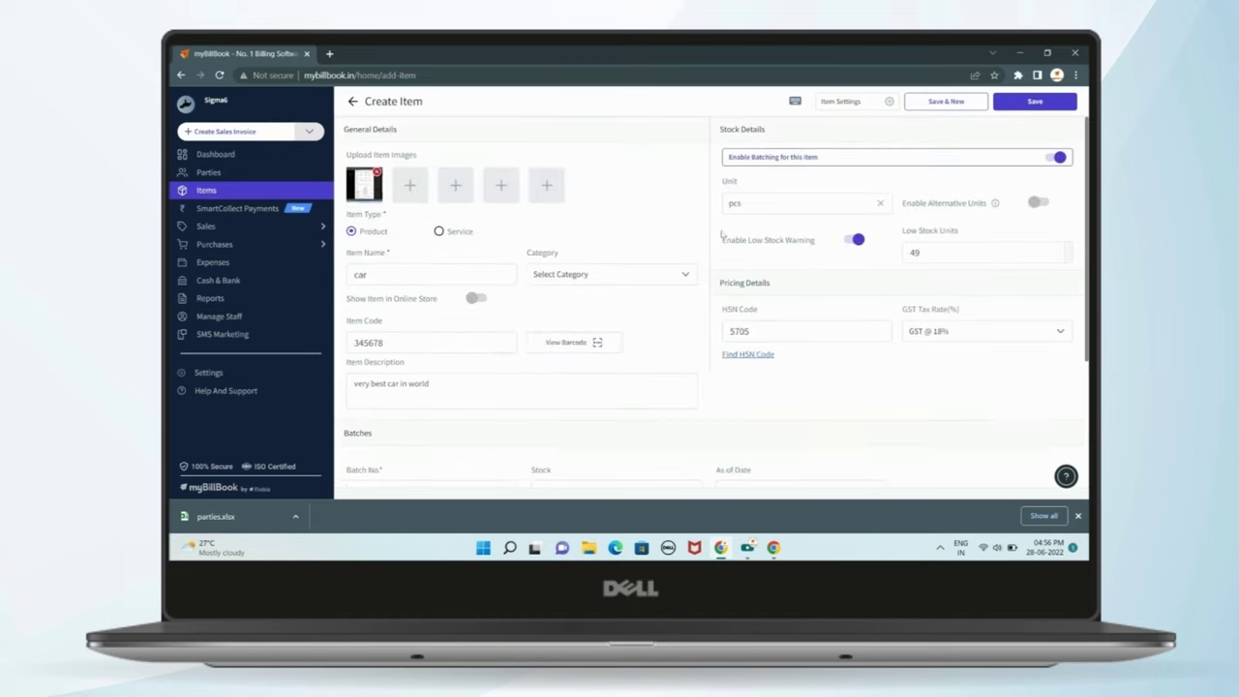
- Preview barcode 345678 with SP ₹100 and download it as item barcode.pdf
{"action": "left_click", "coordinate": [568, 343]}
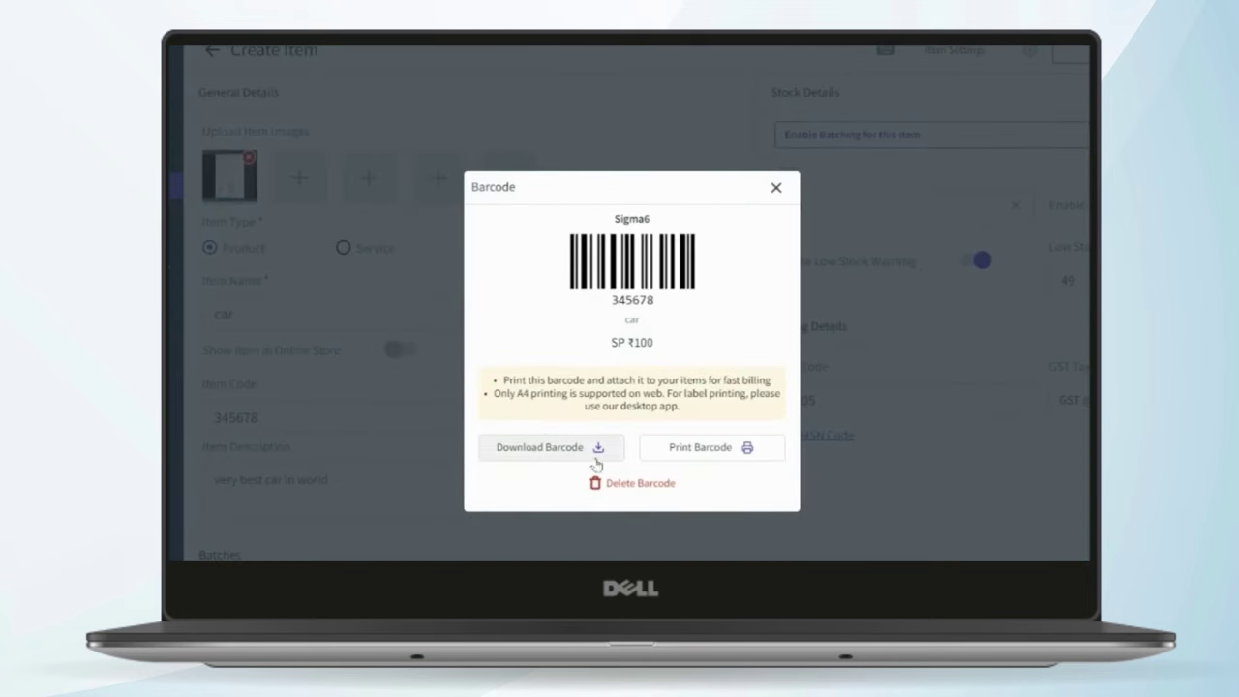
{"action": "left_click_drag", "start_coordinate": [650, 259], "coordinate": [733, 272]}
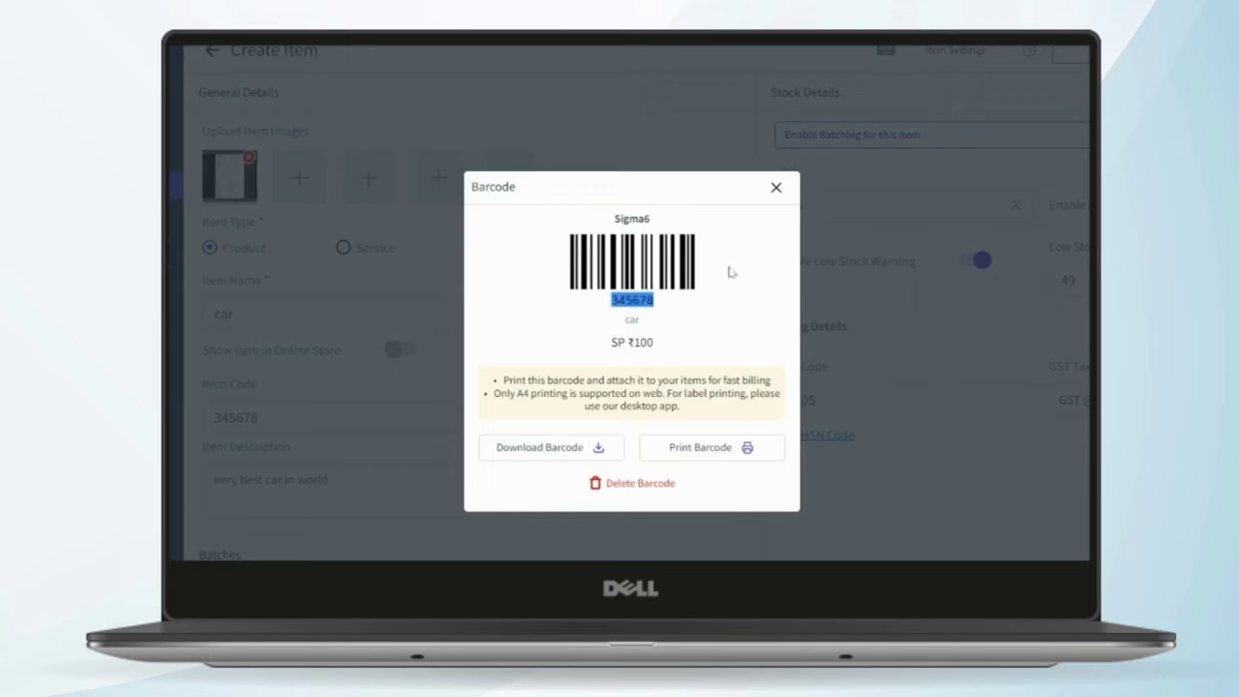
{"action": "left_click", "coordinate": [678, 351]}
{"action": "left_click_drag", "start_coordinate": [596, 350], "coordinate": [689, 353]}
{"action": "left_click", "coordinate": [691, 352]}
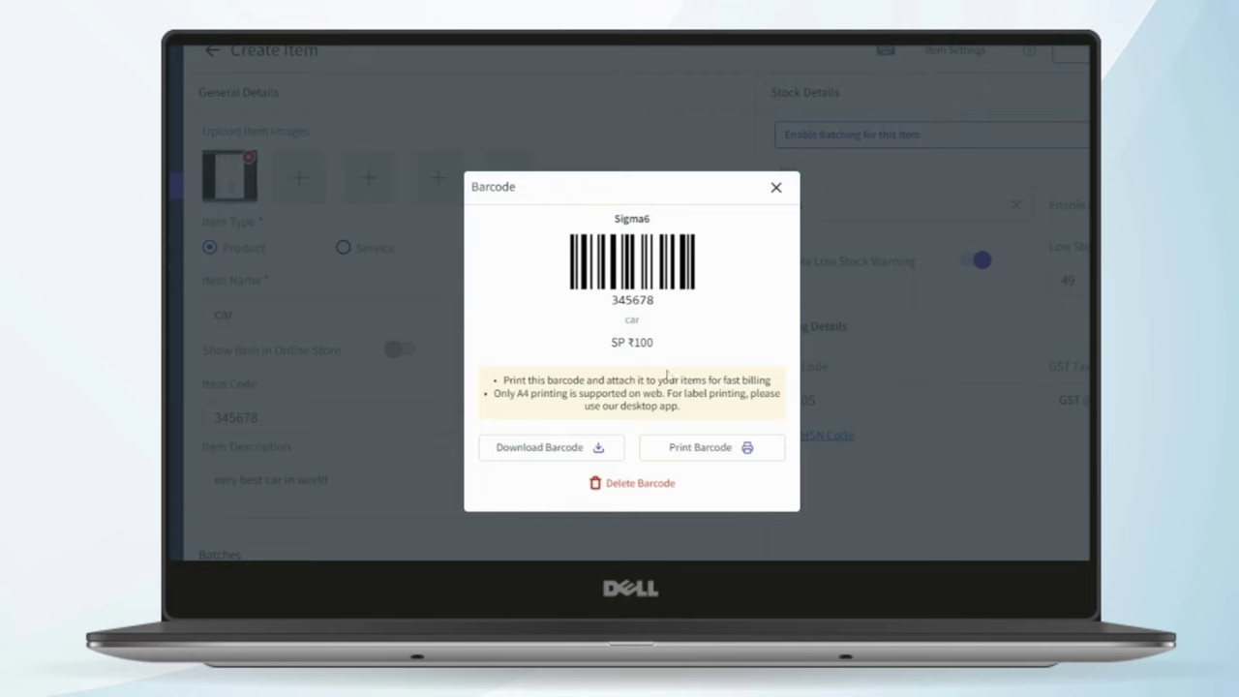
{"action": "left_click", "coordinate": [576, 455]}
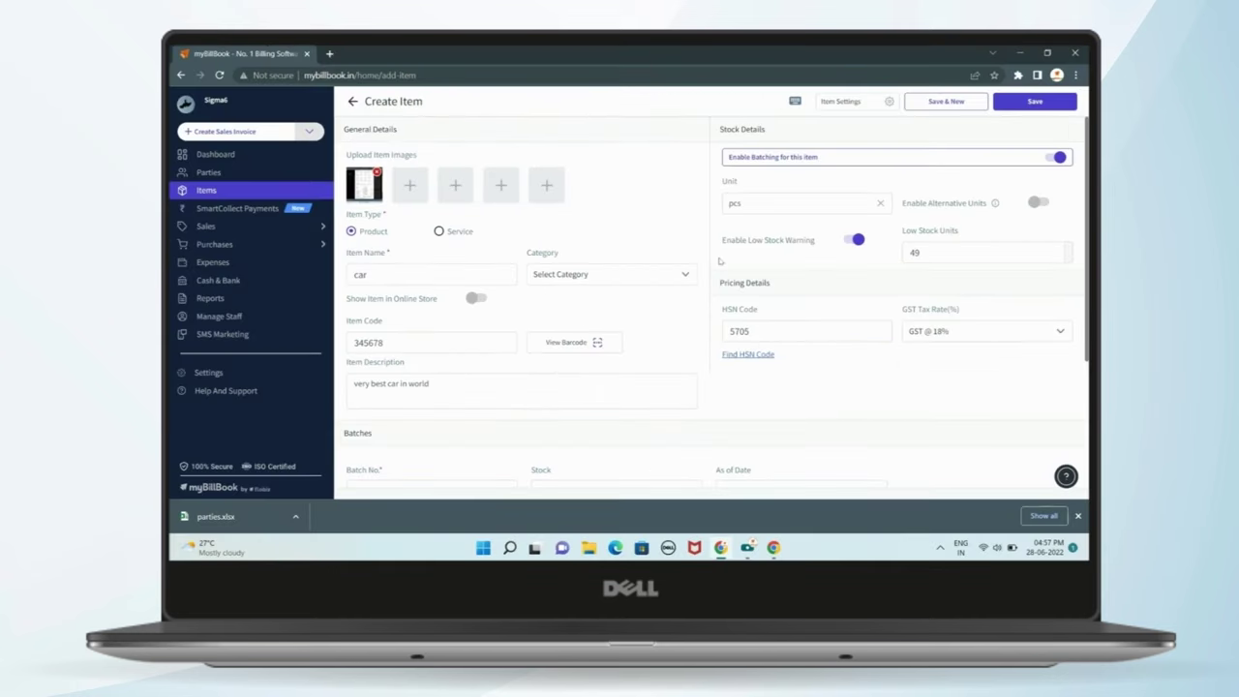
{"action": "left_click", "coordinate": [605, 344]}
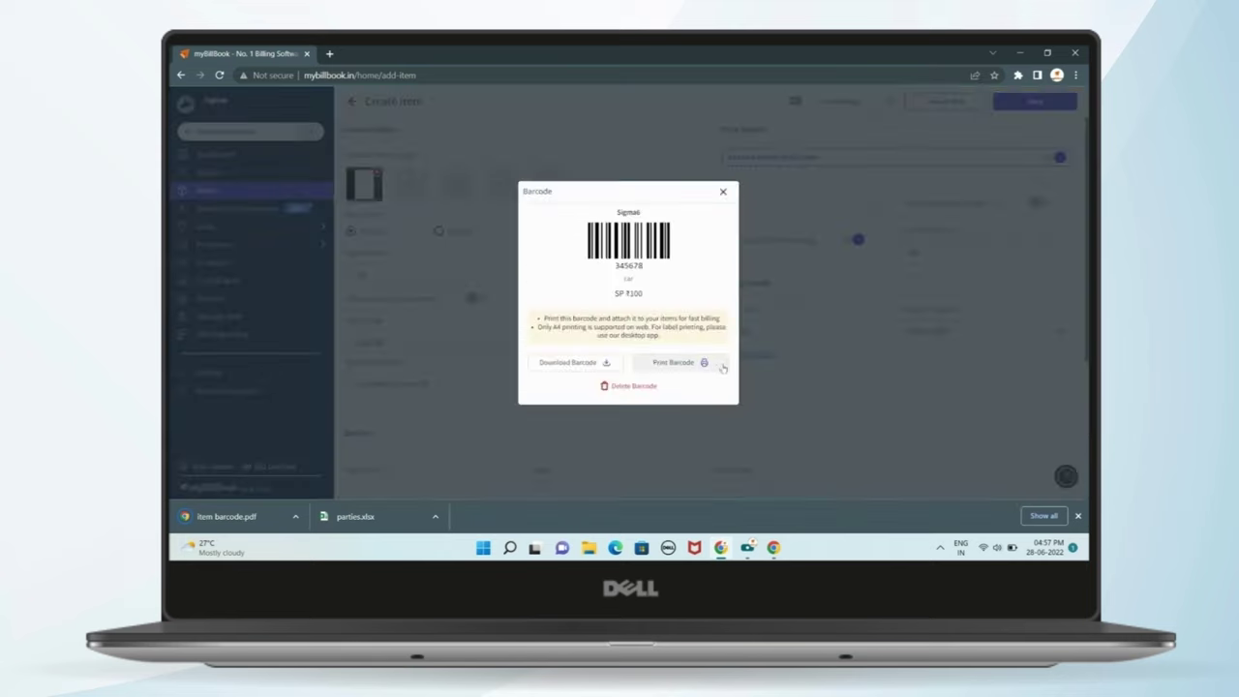
{"action": "left_click", "coordinate": [723, 193]}
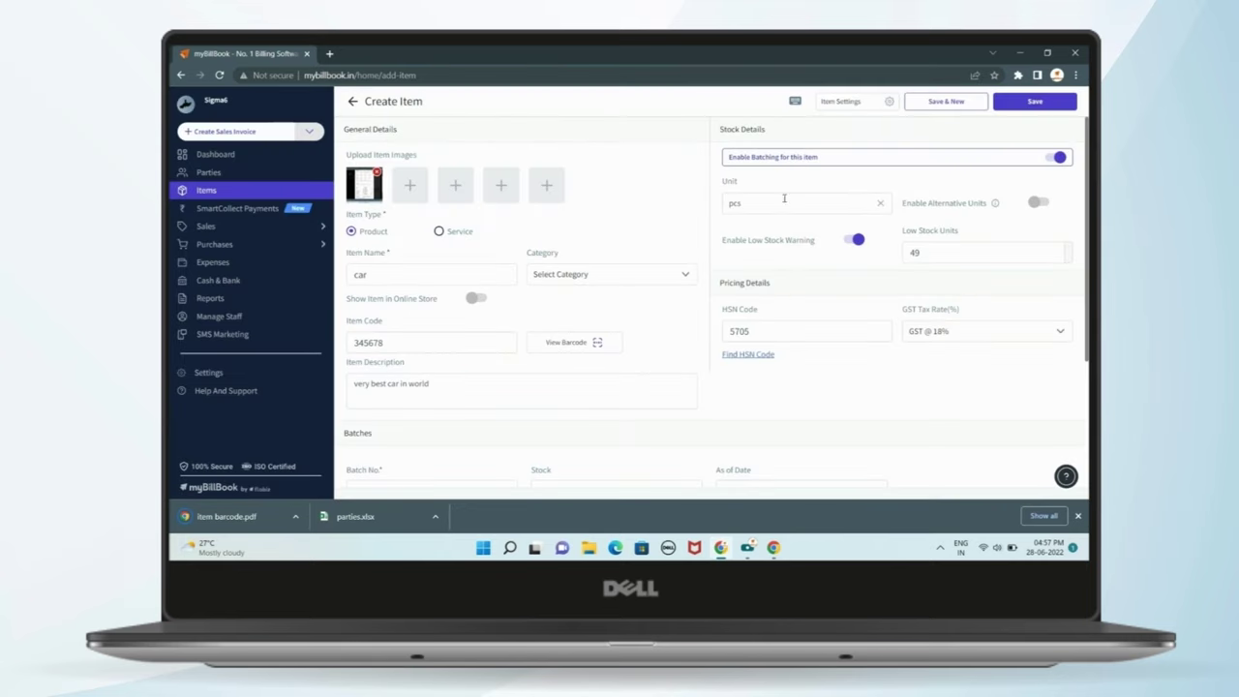
- Save the new car item
{"action": "scroll", "coordinate": [561, 191], "scroll_direction": "down", "scroll_amount": 2}
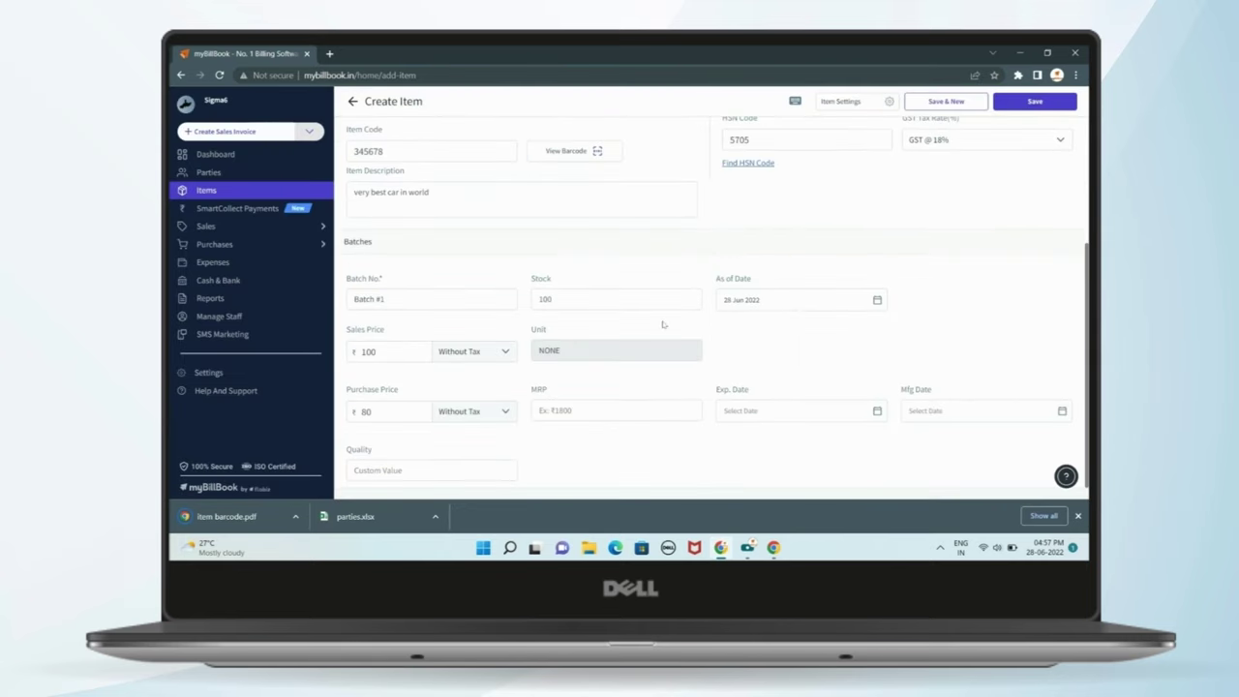
{"action": "scroll", "coordinate": [663, 325], "scroll_direction": "up", "scroll_amount": 2}
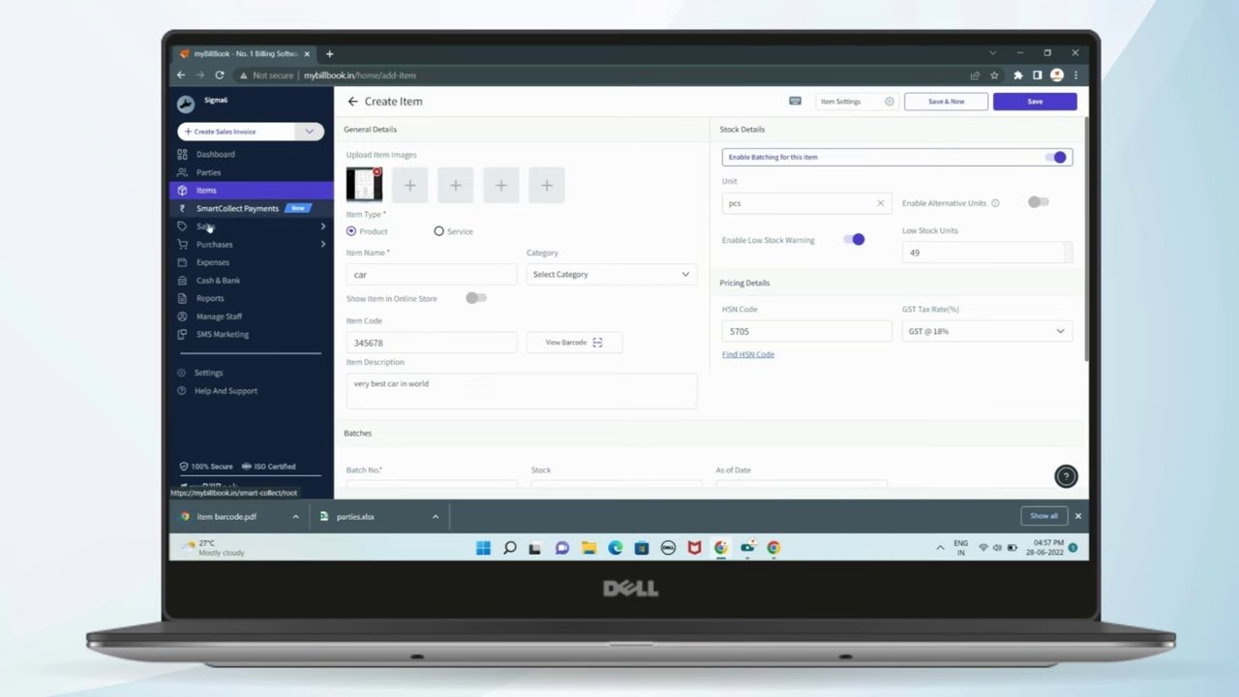
{"action": "left_click", "coordinate": [1035, 101]}
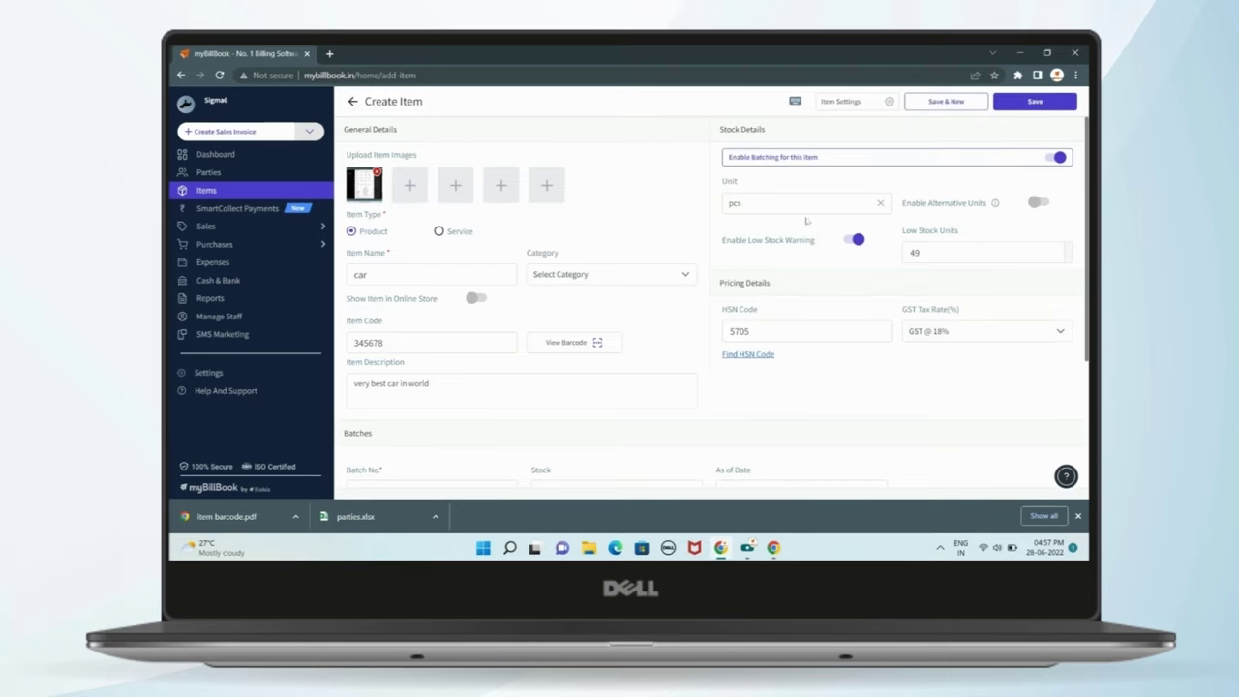
- Visit SmartCollect Payments and Sales Invoices, then return to the Items list
{"action": "left_click", "coordinate": [229, 207]}
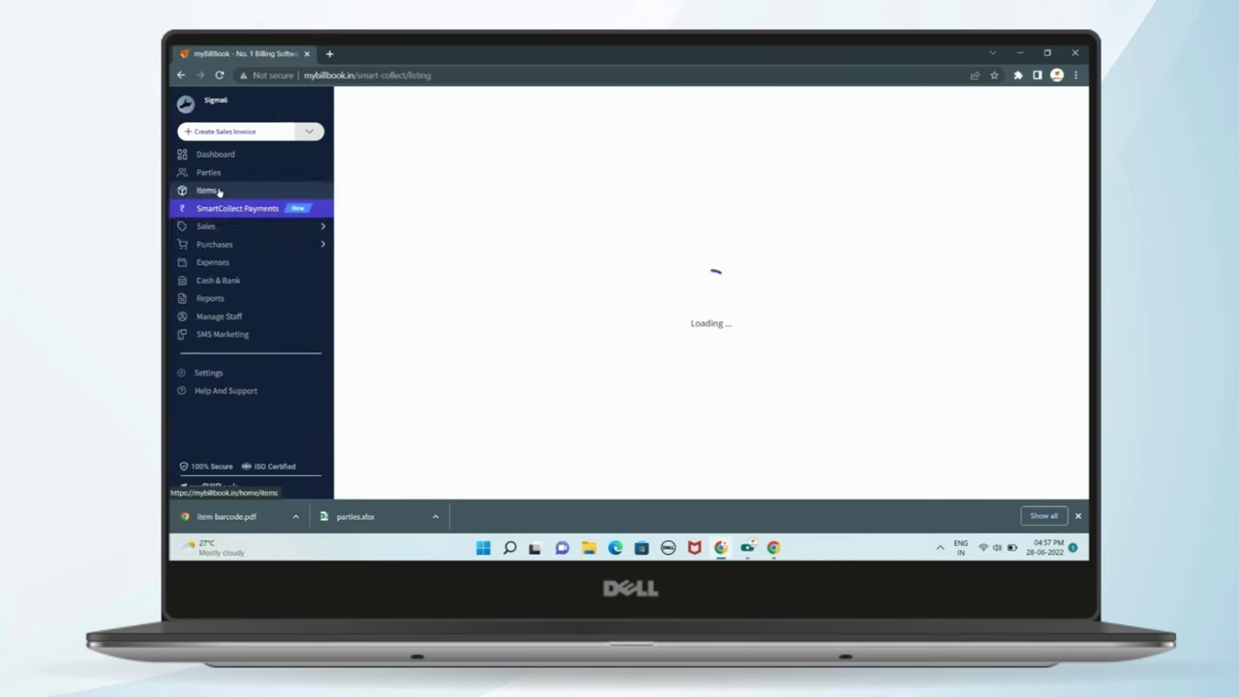
{"action": "left_click", "coordinate": [218, 191]}
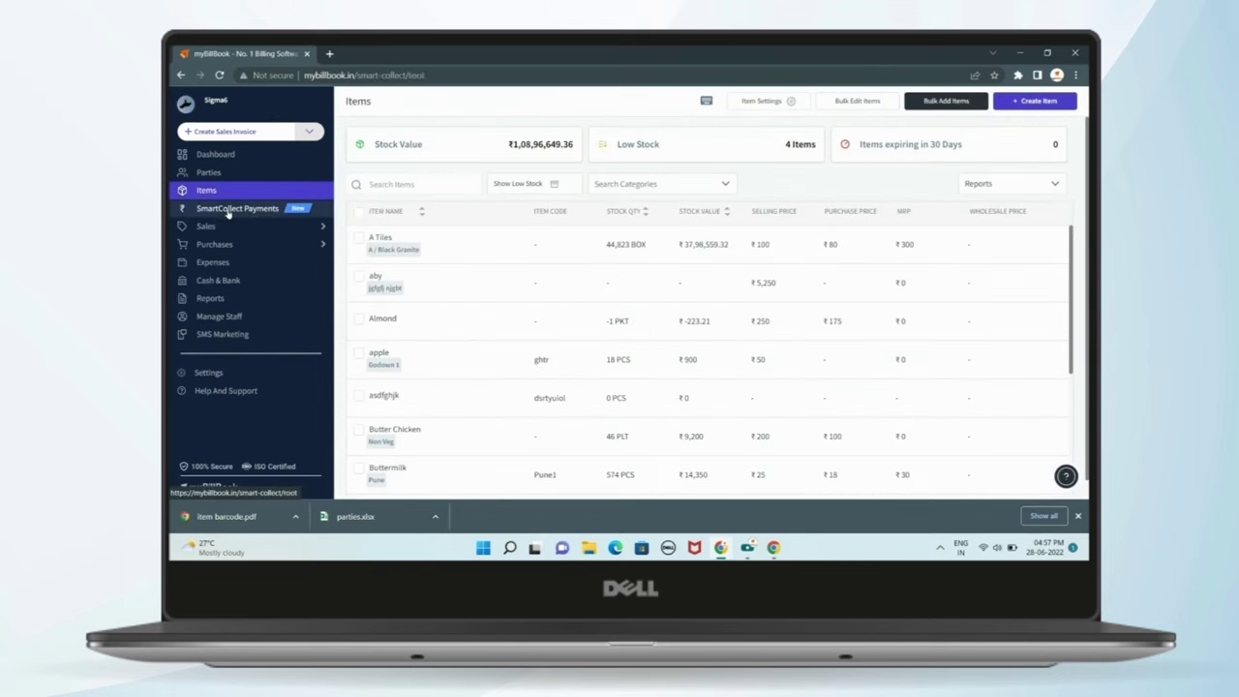
{"action": "left_click", "coordinate": [229, 211]}
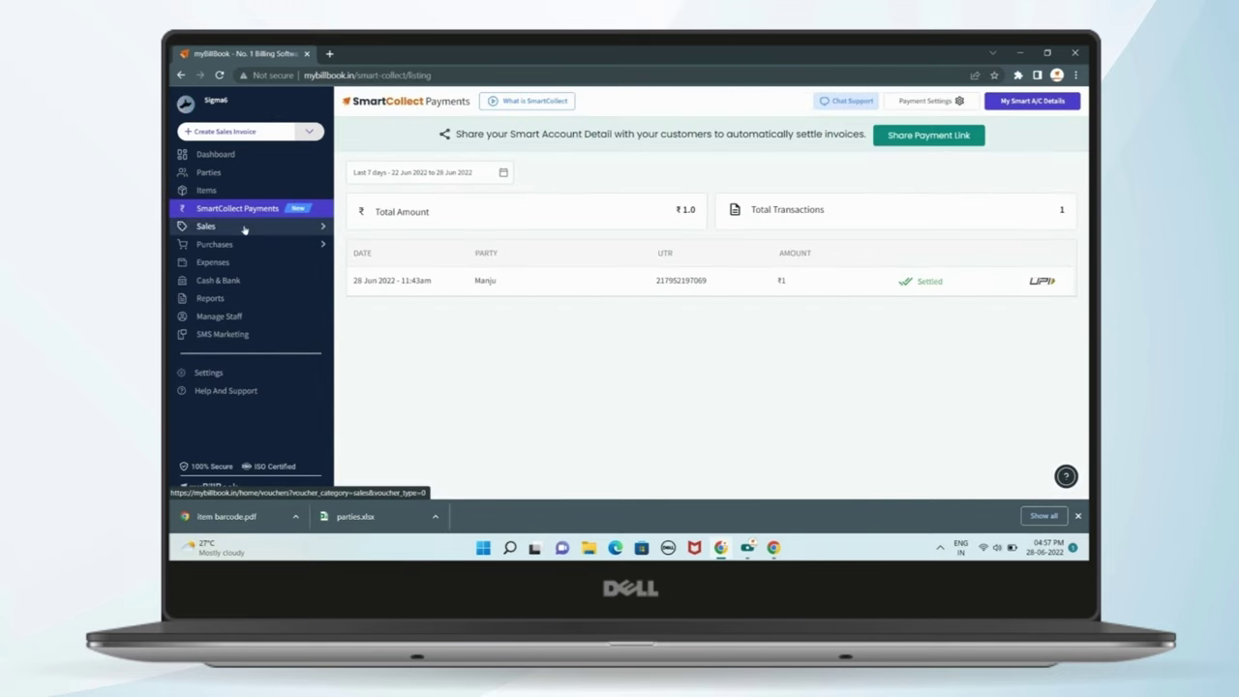
{"action": "left_click", "coordinate": [245, 228]}
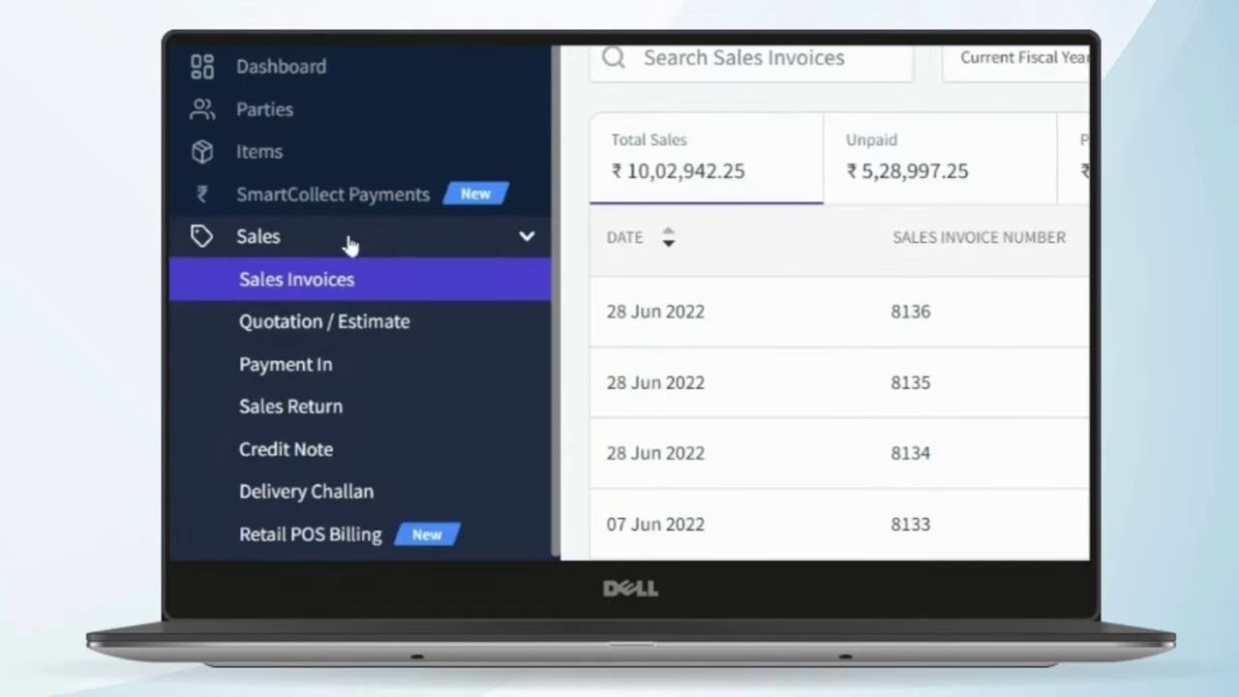
{"action": "left_click", "coordinate": [300, 170]}
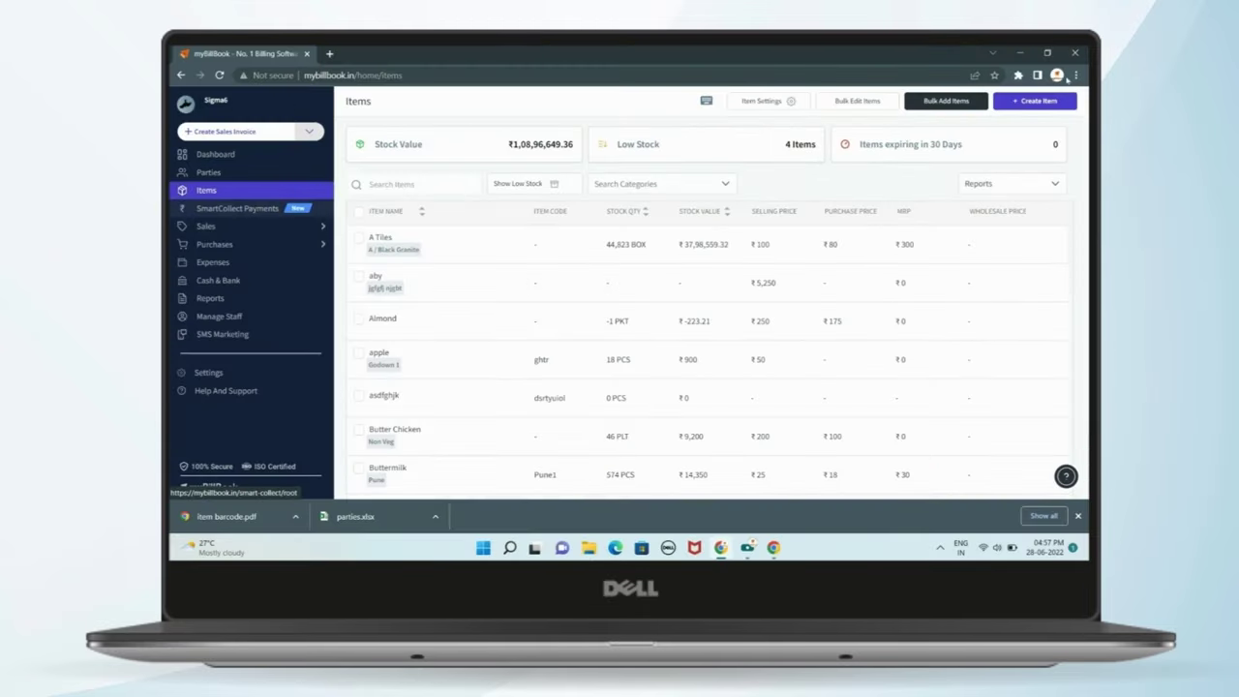
{"action": "left_click", "coordinate": [925, 105]}
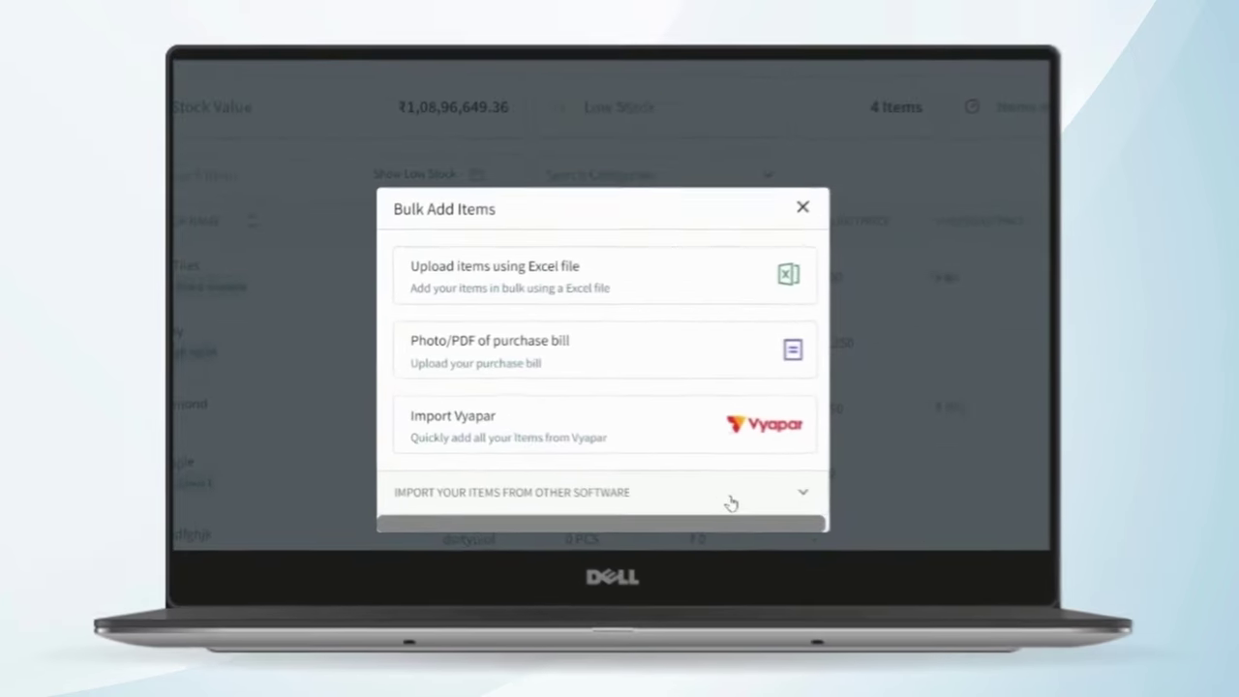
{"action": "left_click", "coordinate": [731, 502]}
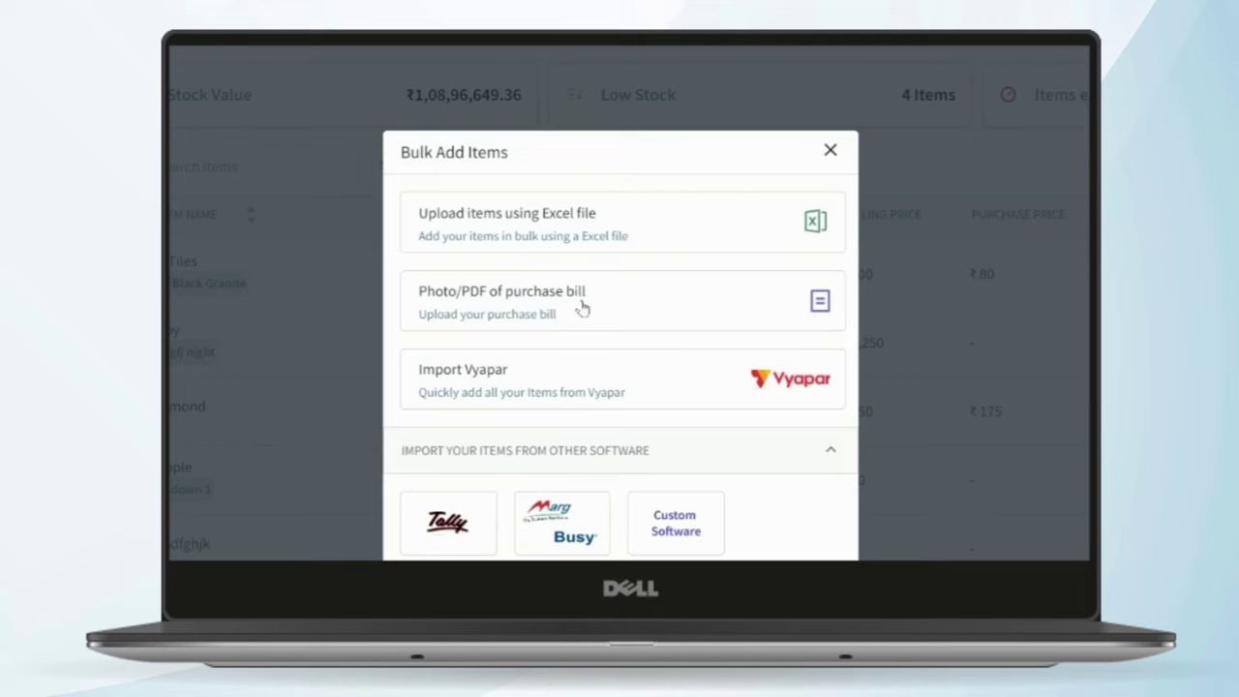
{"action": "left_click", "coordinate": [829, 449]}
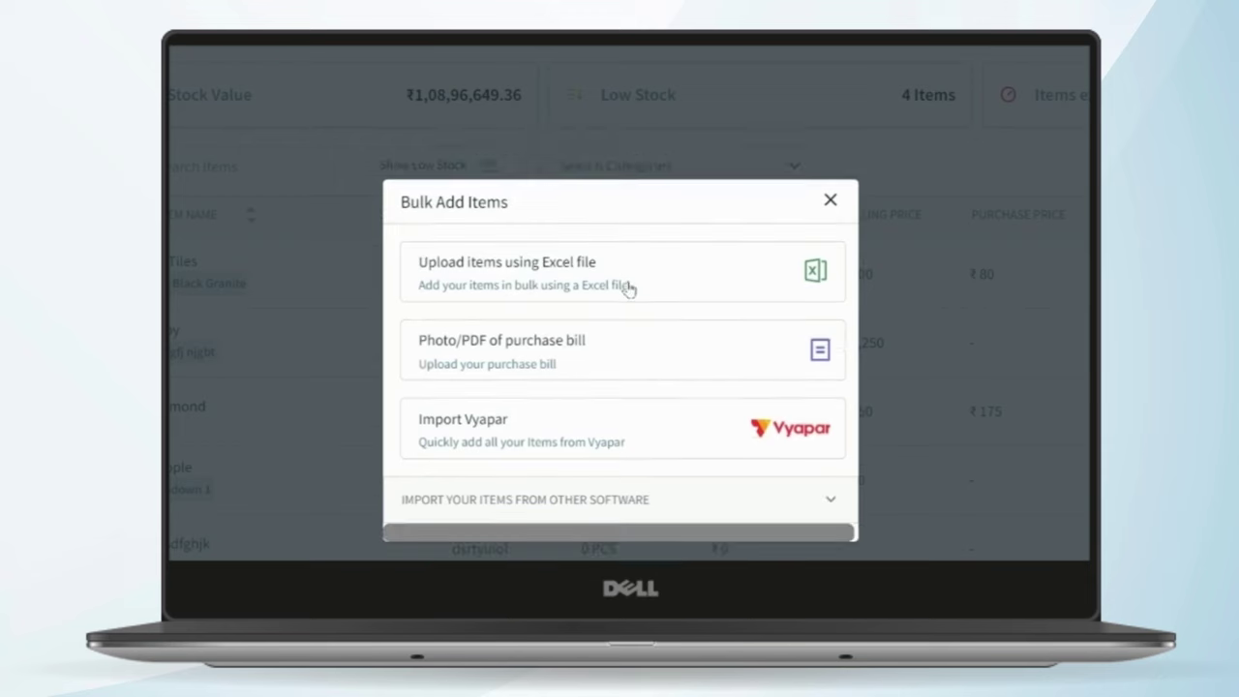
{"action": "left_click", "coordinate": [627, 254]}
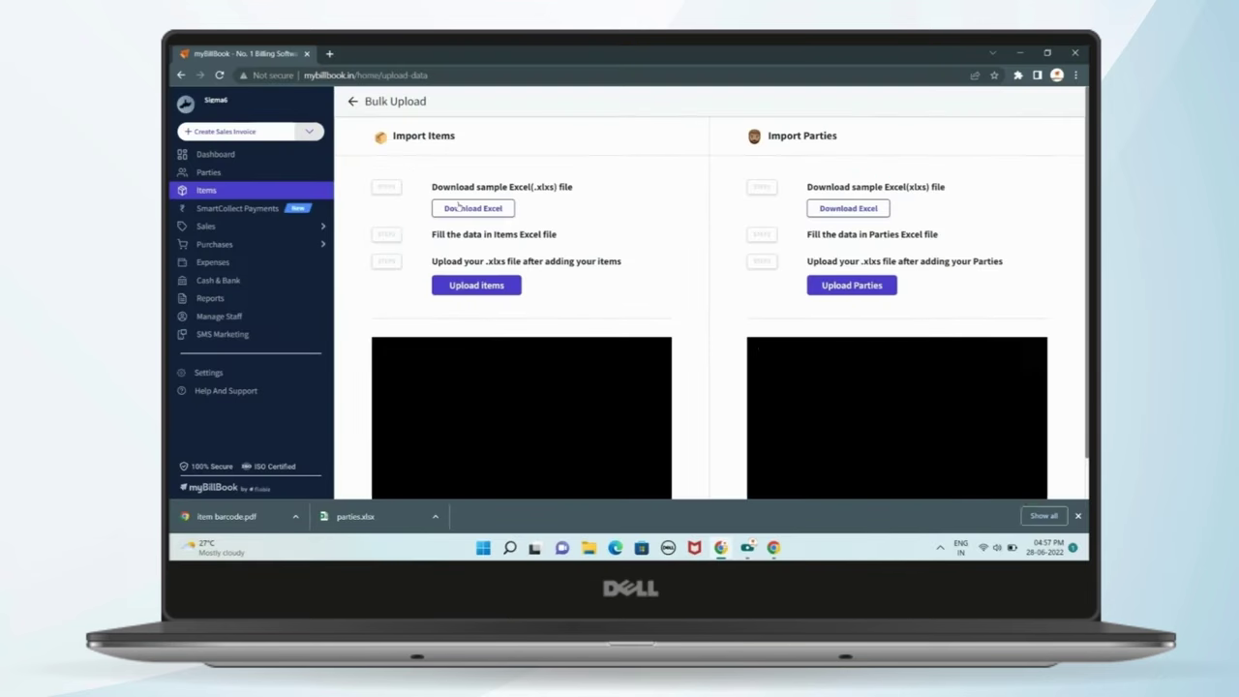
{"action": "scroll", "coordinate": [505, 261], "scroll_direction": "down", "scroll_amount": 1}
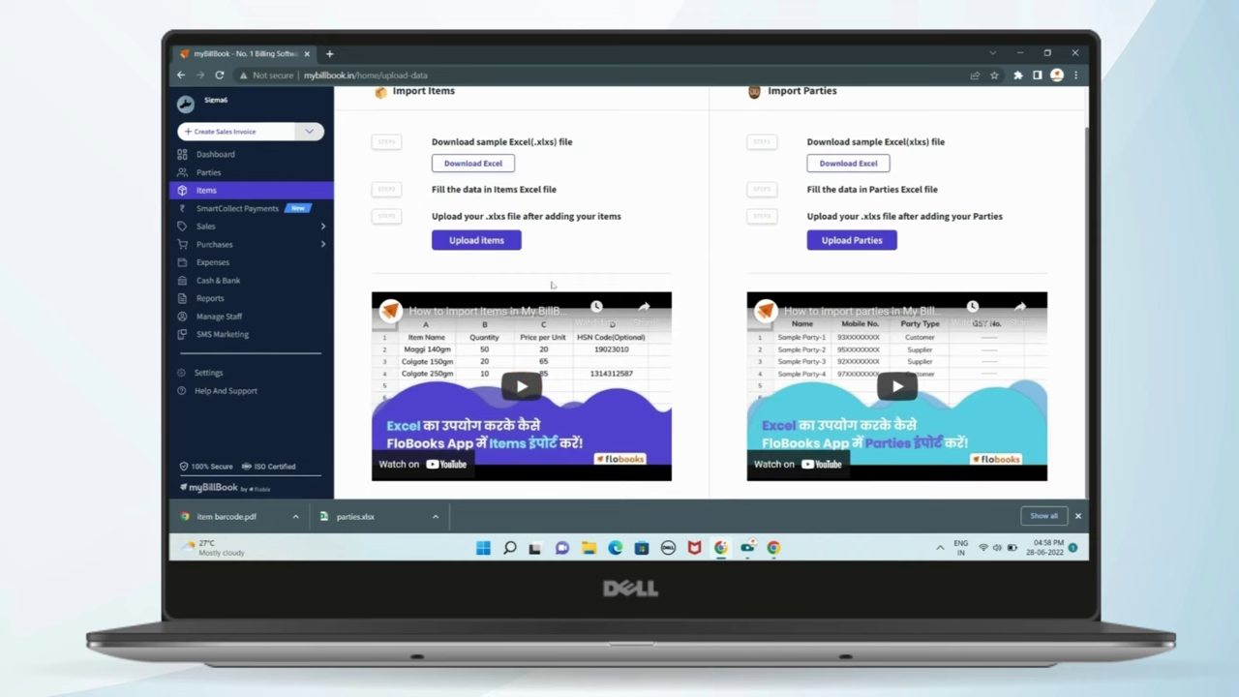
{"action": "scroll", "coordinate": [552, 285], "scroll_direction": "up", "scroll_amount": 1}
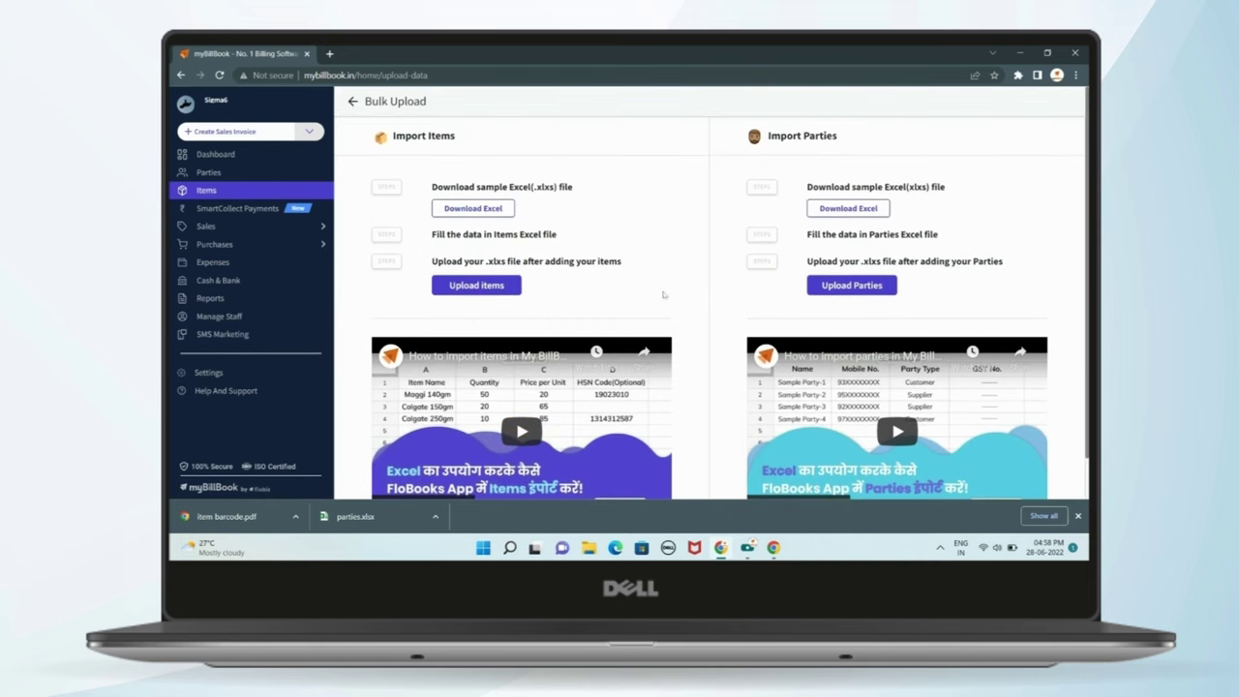
{"action": "left_click", "coordinate": [352, 100]}
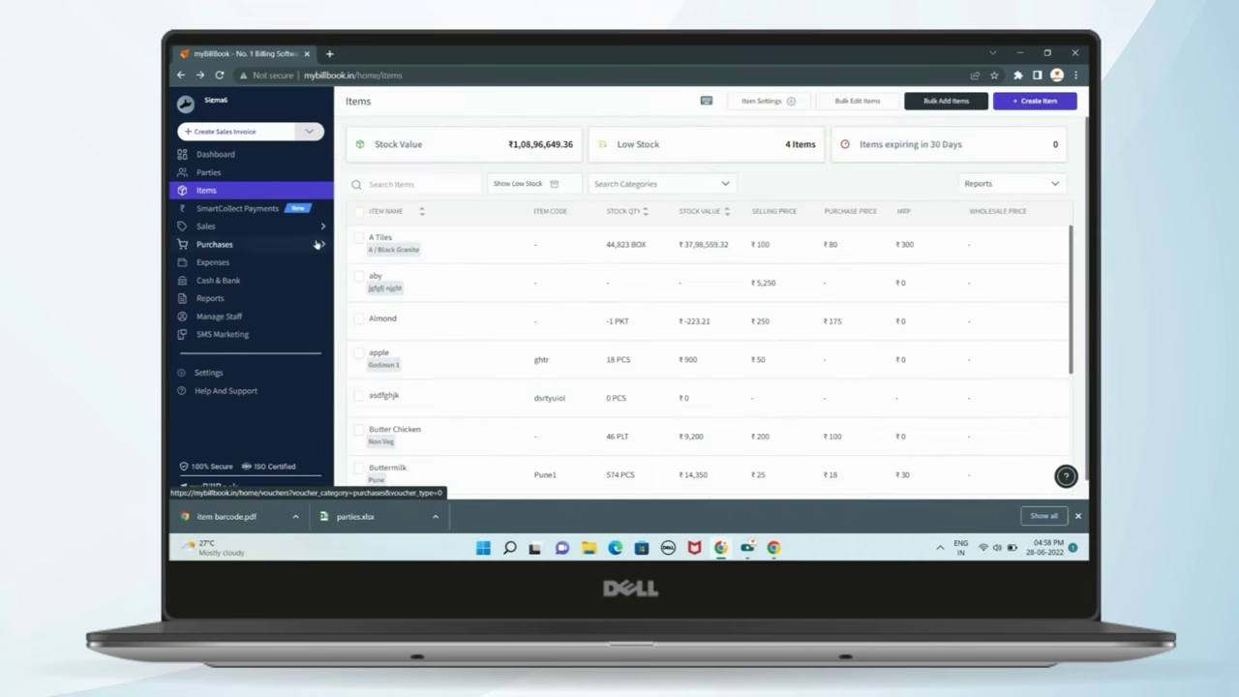
- Open Sales Invoices and check the date-range presets without changing the range
{"action": "left_click", "coordinate": [264, 233]}
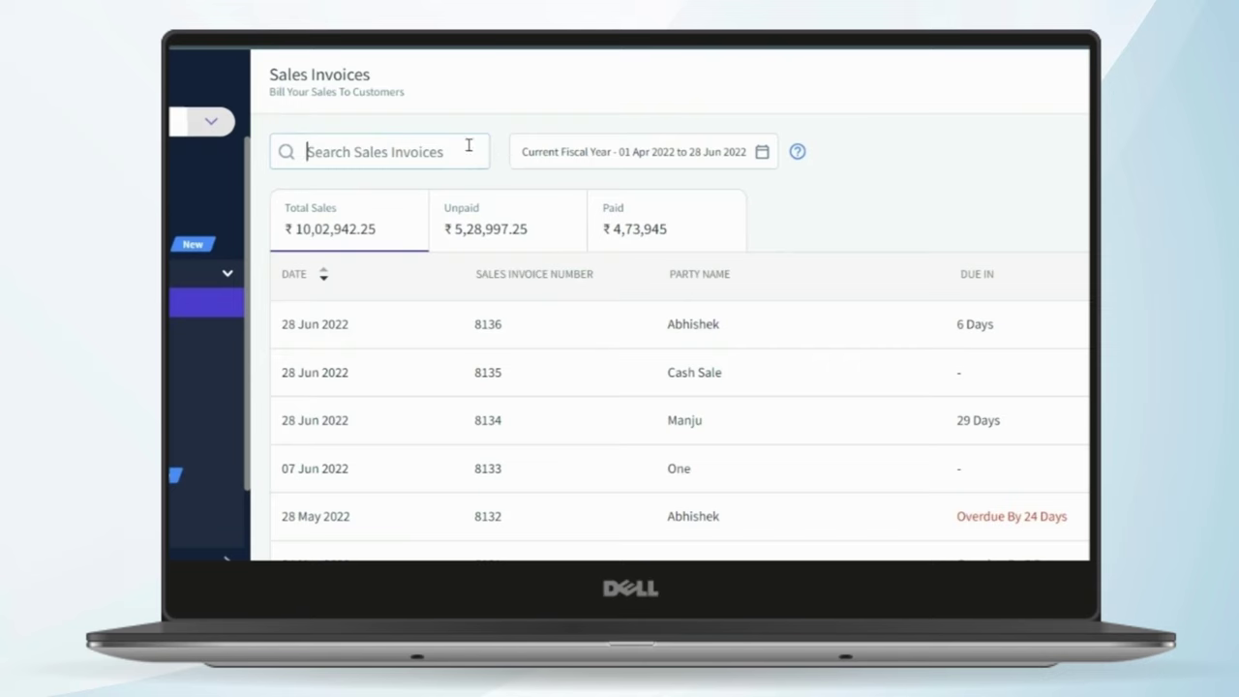
{"action": "left_click", "coordinate": [631, 152]}
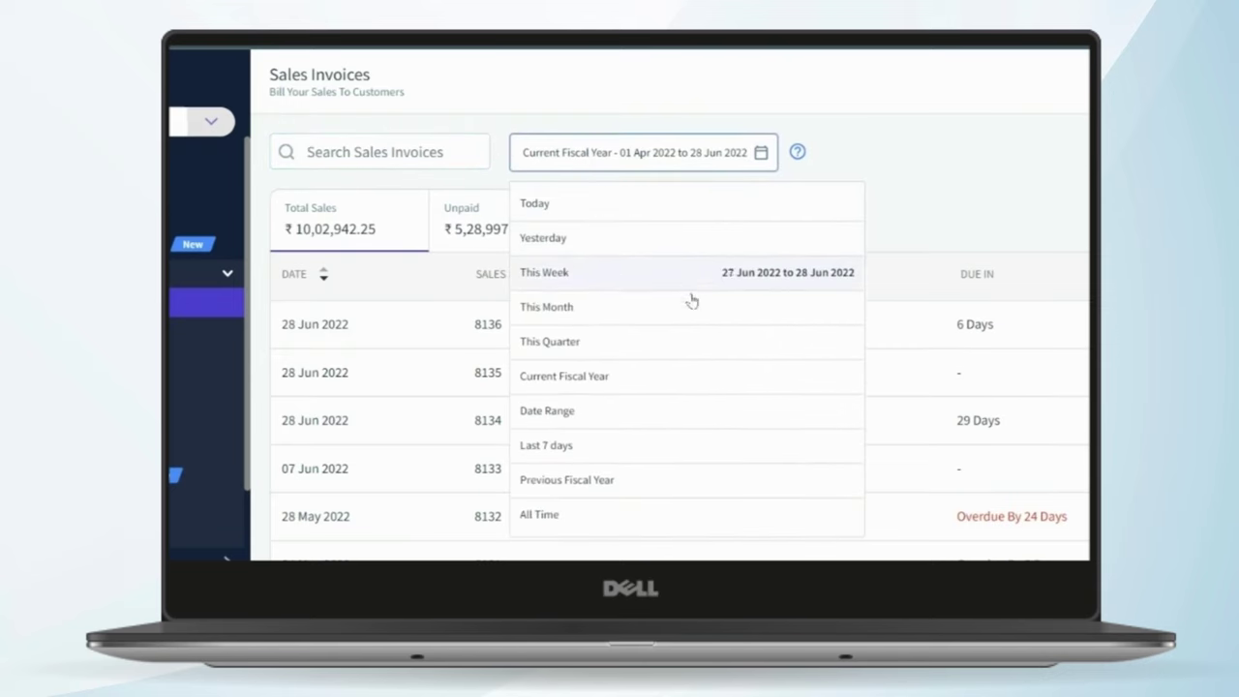
{"action": "left_click", "coordinate": [871, 217]}
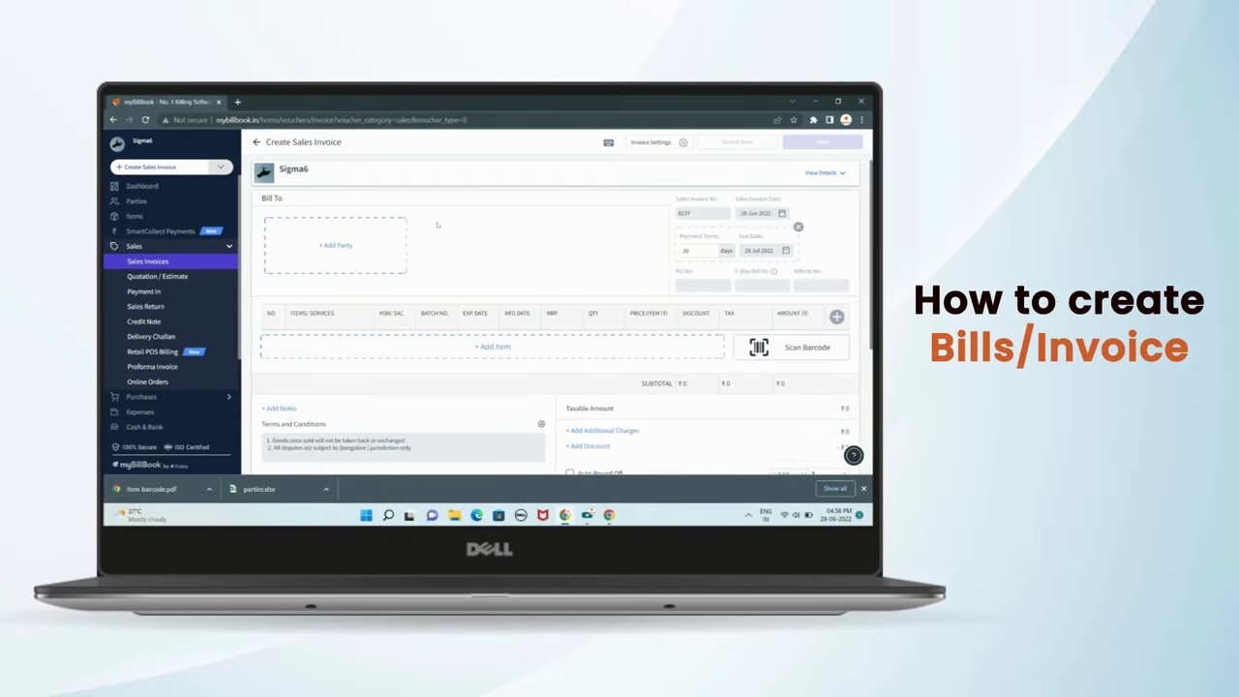
- Bill invoice 8137 to an existing customer and open the Add Items list
{"action": "left_click", "coordinate": [345, 242]}
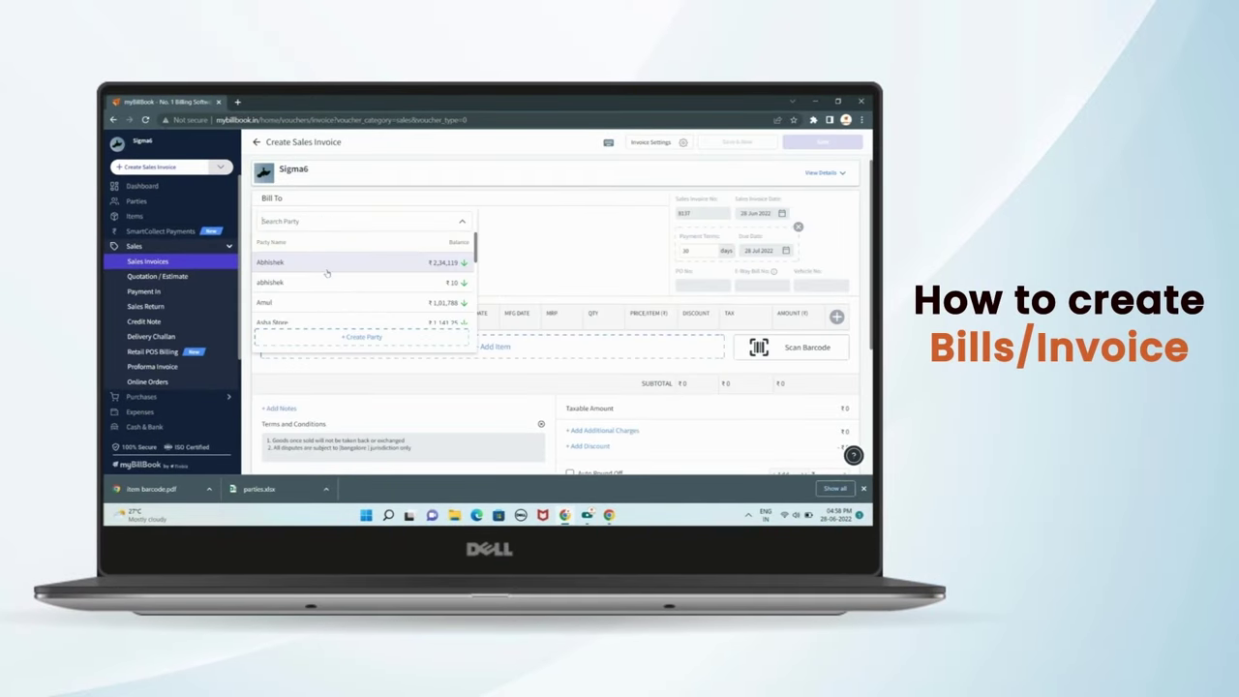
{"action": "left_click", "coordinate": [317, 264]}
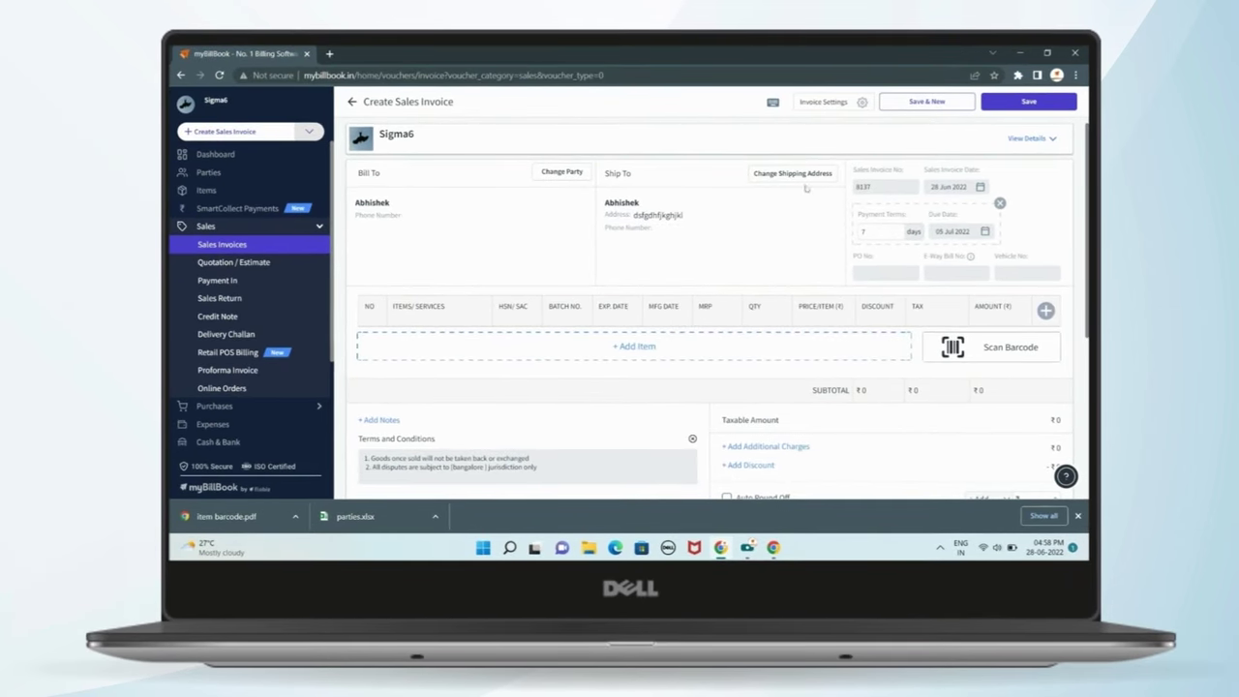
{"action": "left_click", "coordinate": [727, 348]}
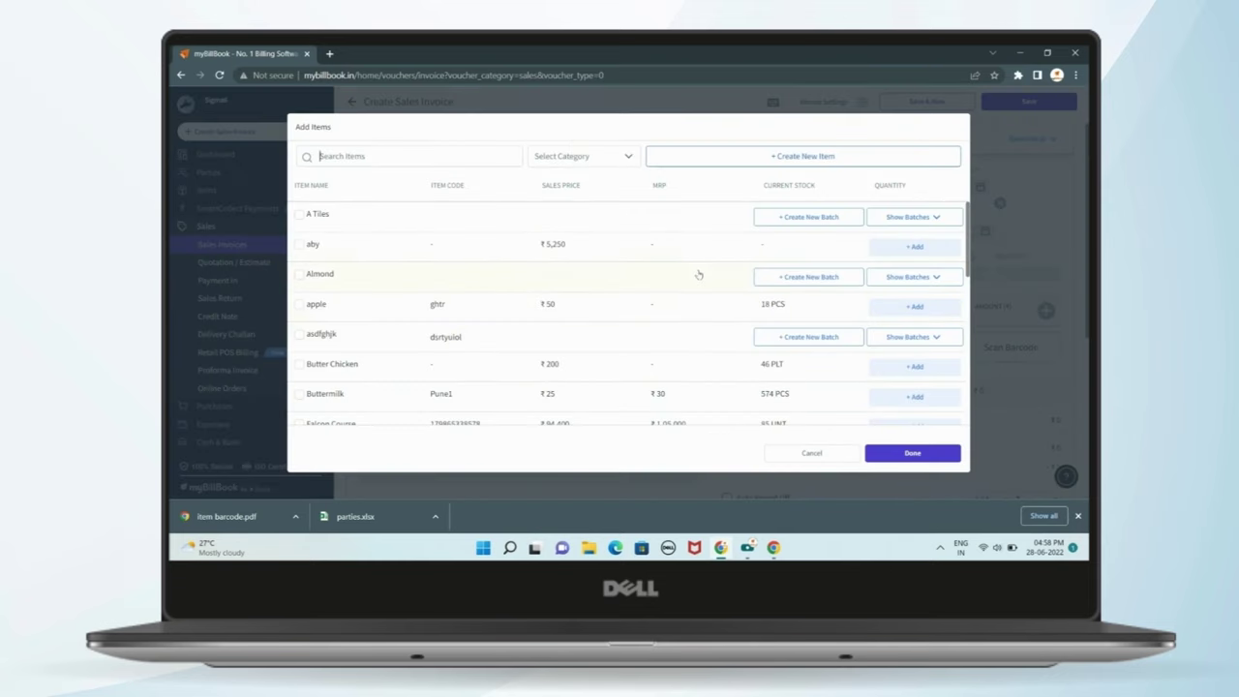
- Search 'ca' and add 5 PCS of Toy Car to the invoice
{"action": "scroll", "coordinate": [698, 275], "scroll_direction": "down", "scroll_amount": 3}
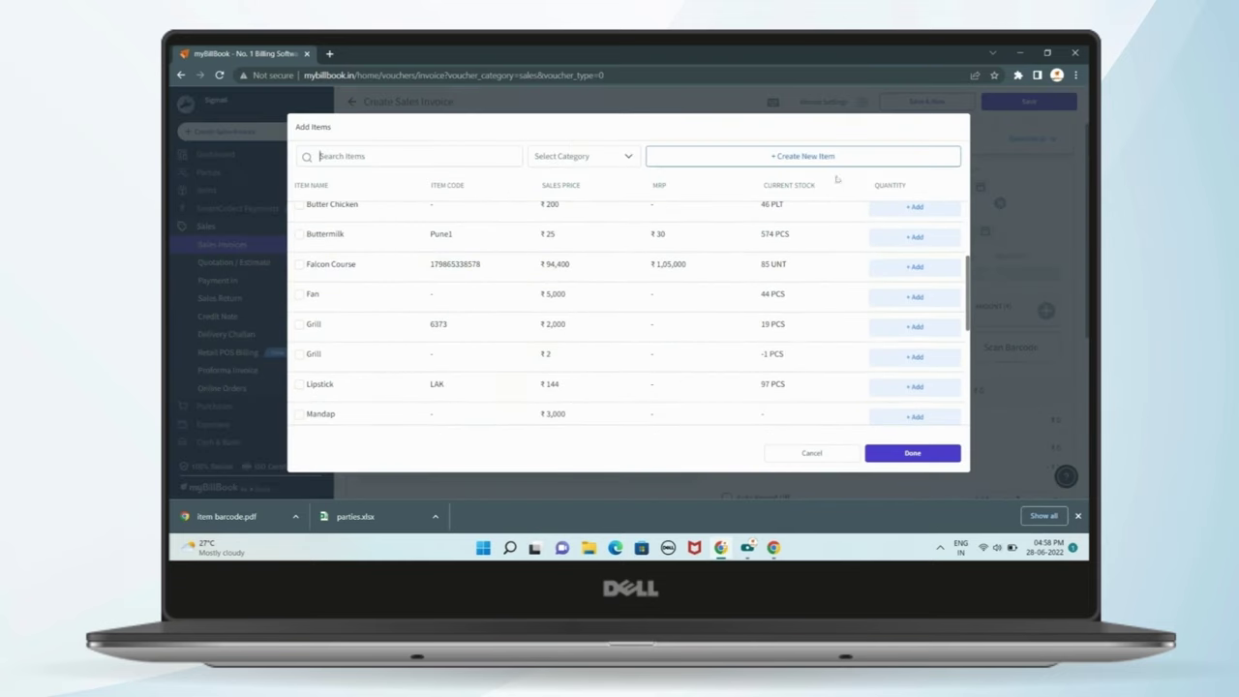
{"action": "left_click", "coordinate": [461, 159]}
{"action": "type", "text": "car"}
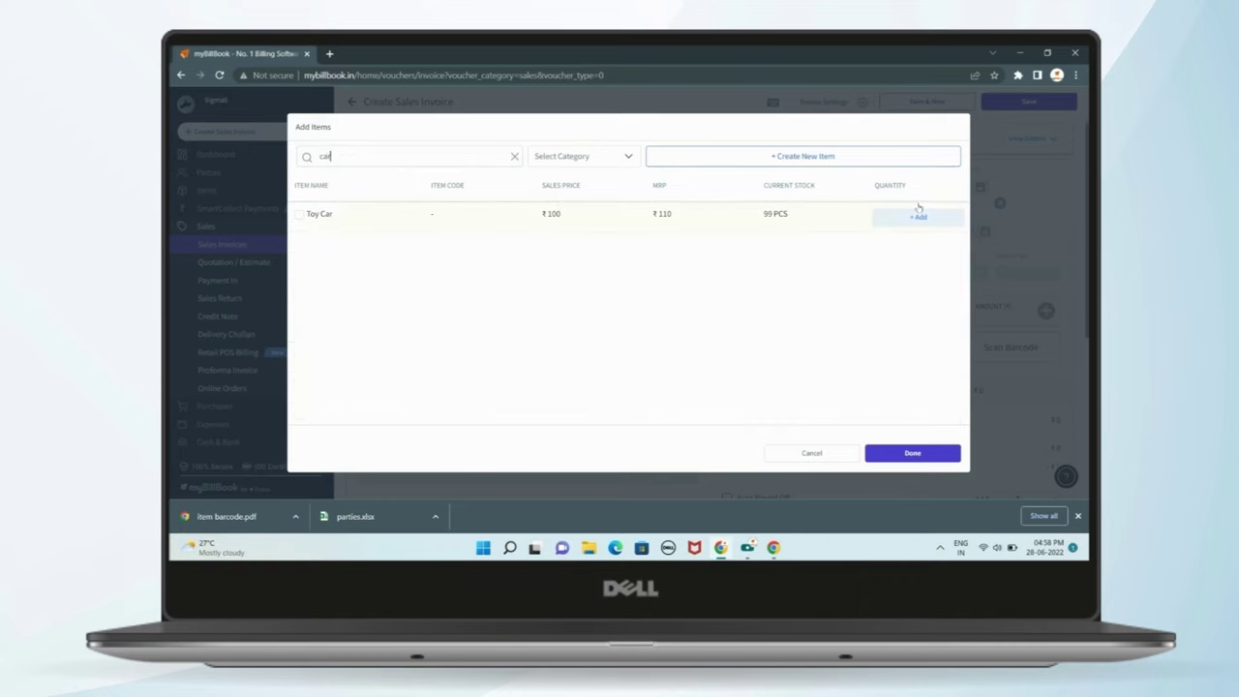
{"action": "left_click", "coordinate": [919, 211]}
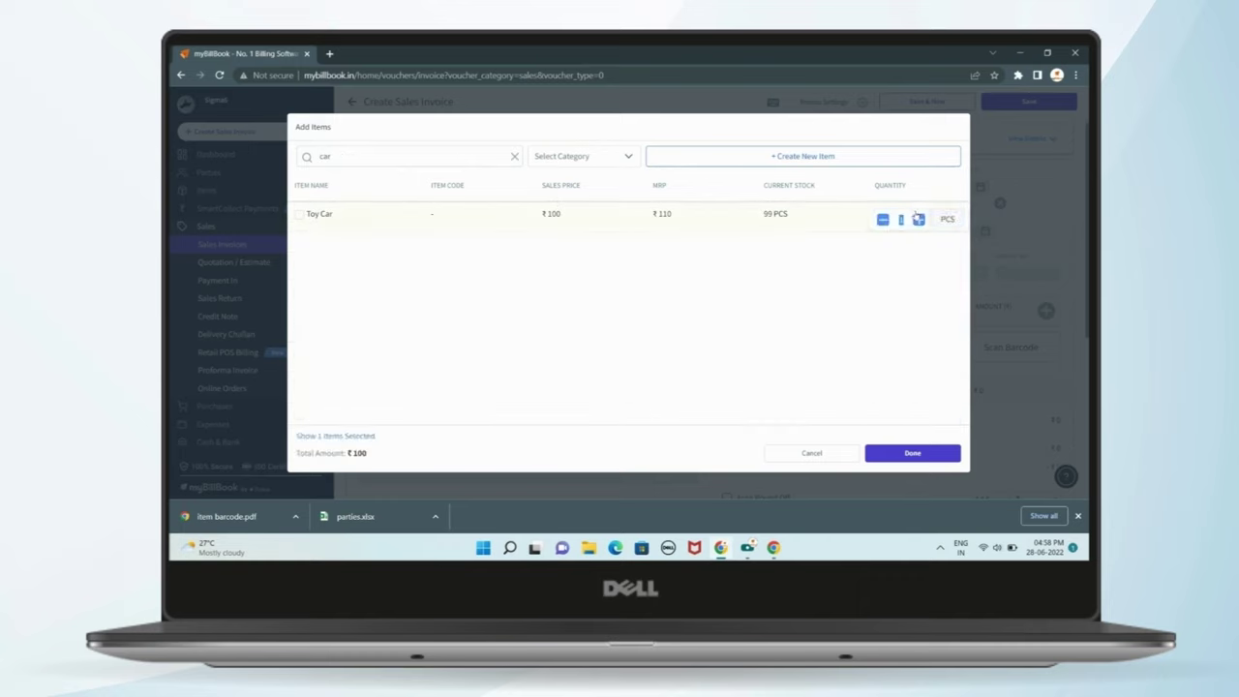
{"action": "left_click", "coordinate": [601, 159]}
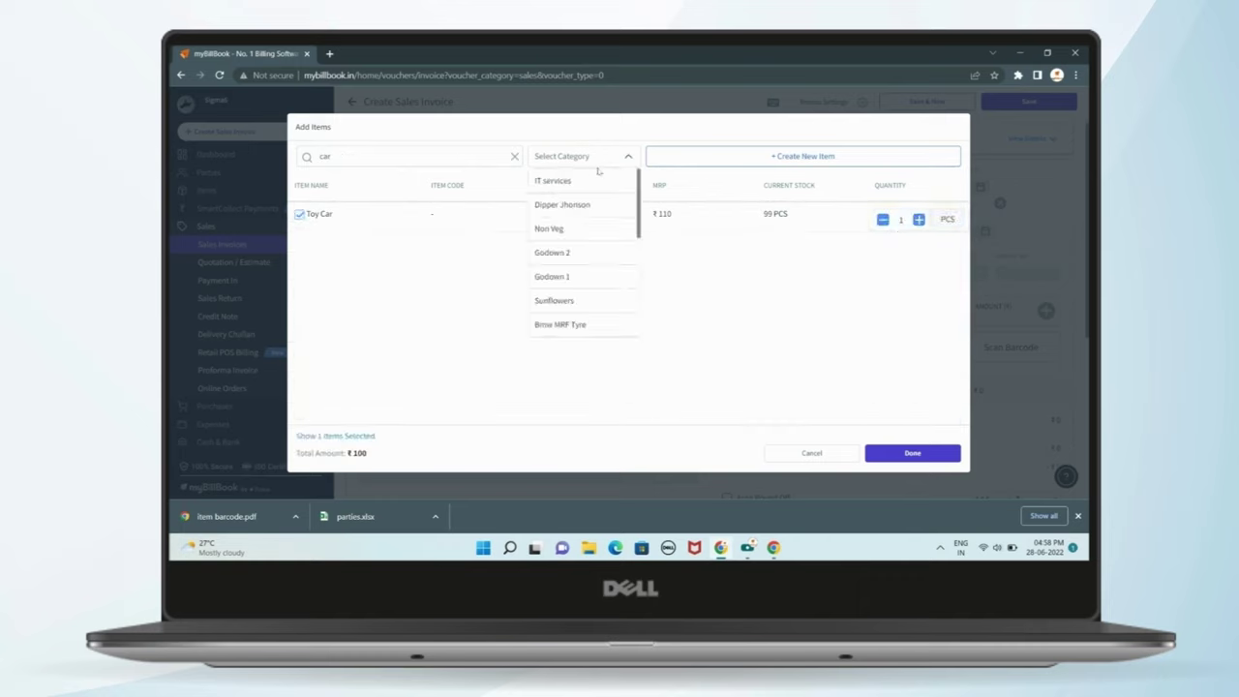
{"action": "left_click", "coordinate": [809, 210]}
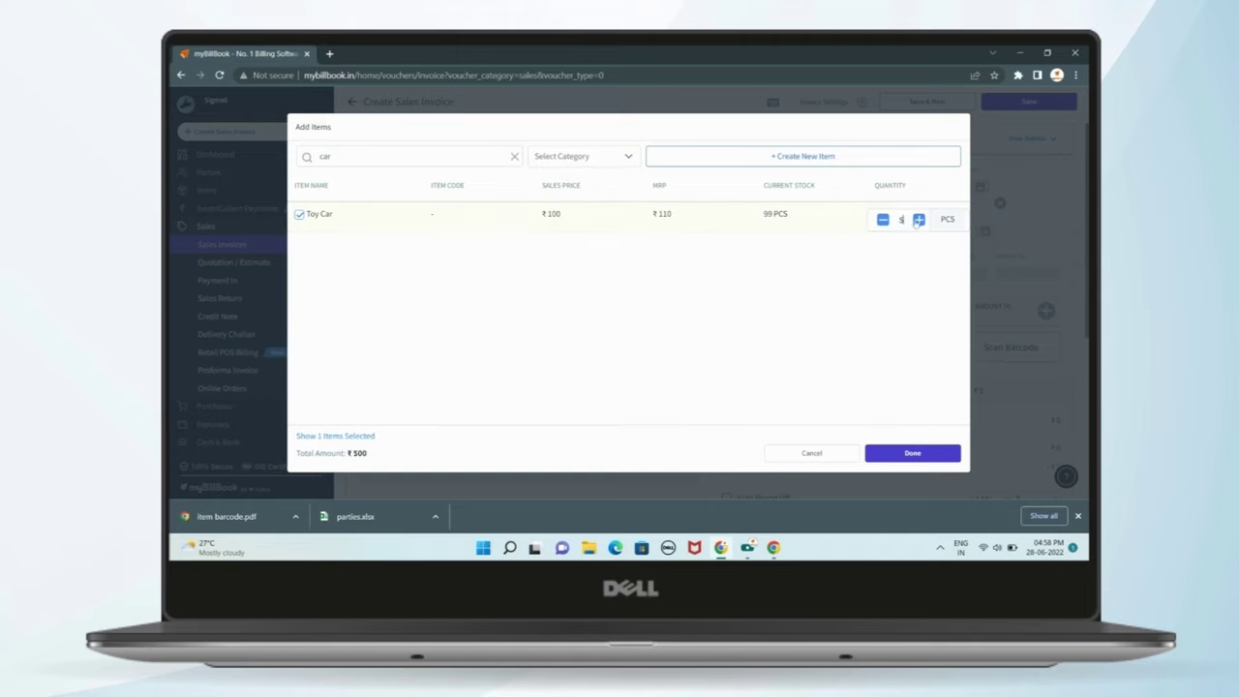
{"action": "left_click", "coordinate": [912, 453]}
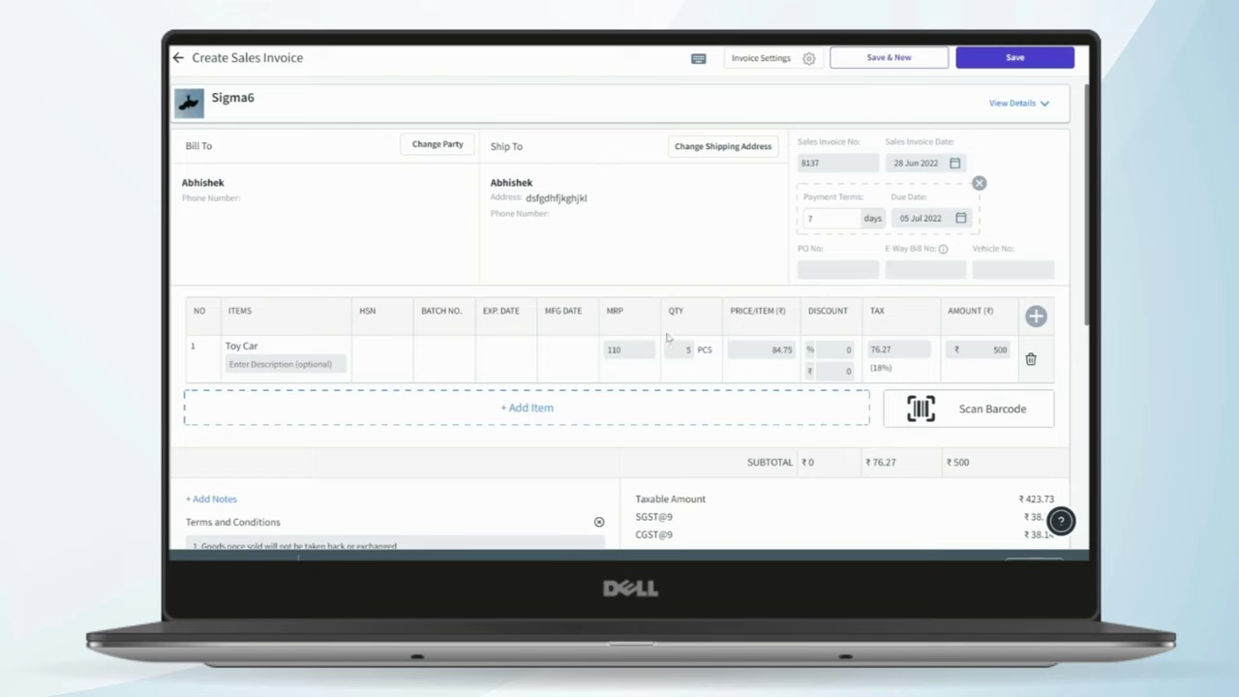
{"action": "left_click", "coordinate": [918, 409]}
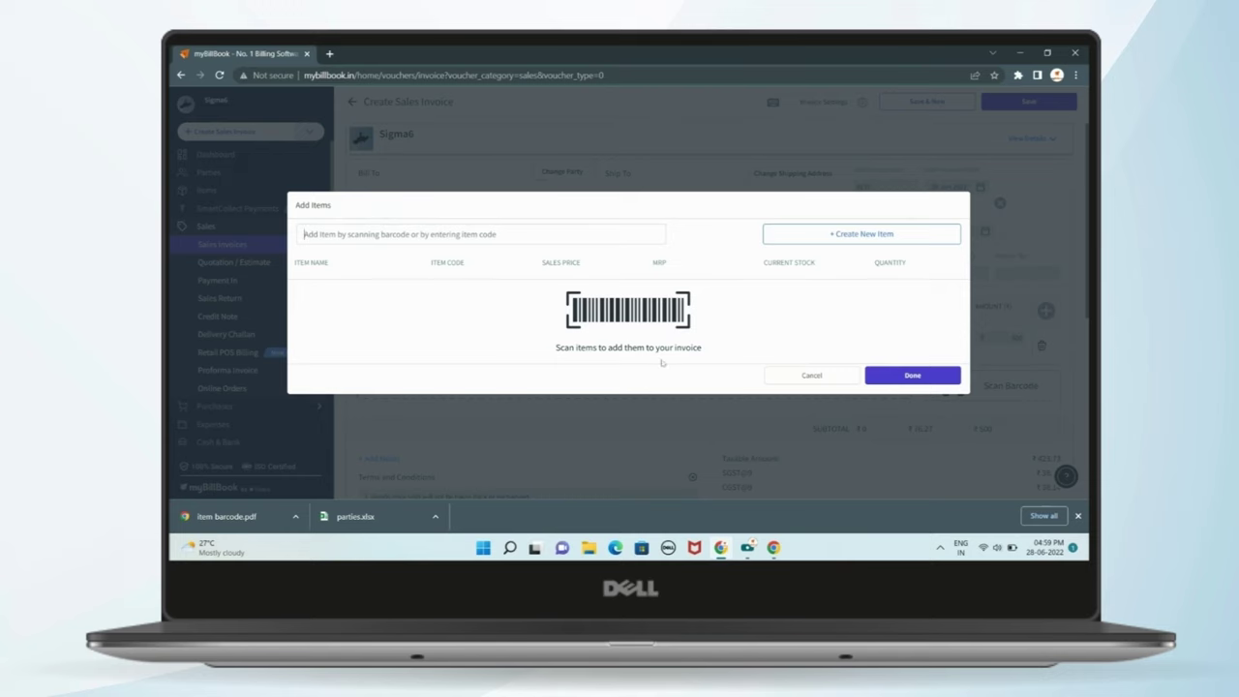
{"action": "left_click", "coordinate": [789, 387]}
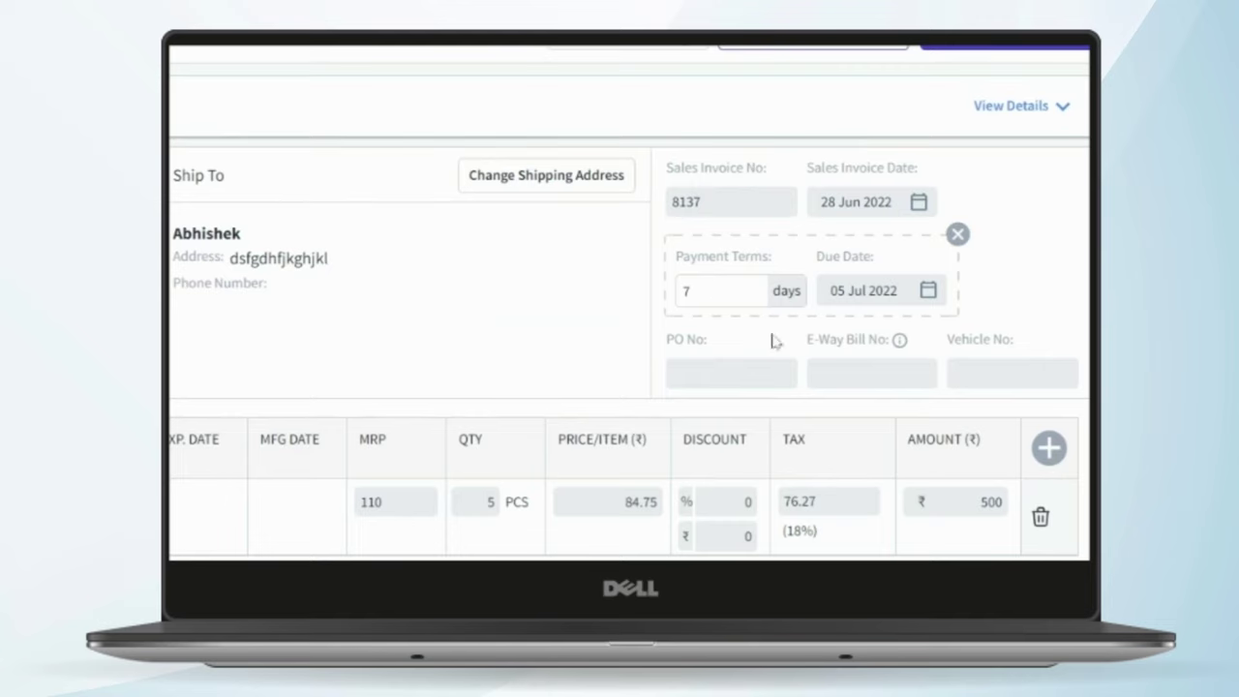
- Look over the invoice's bank details and round-off amount field
{"action": "scroll", "coordinate": [787, 371], "scroll_direction": "down", "scroll_amount": 3}
{"action": "scroll", "coordinate": [802, 354], "scroll_direction": "down", "scroll_amount": 3}
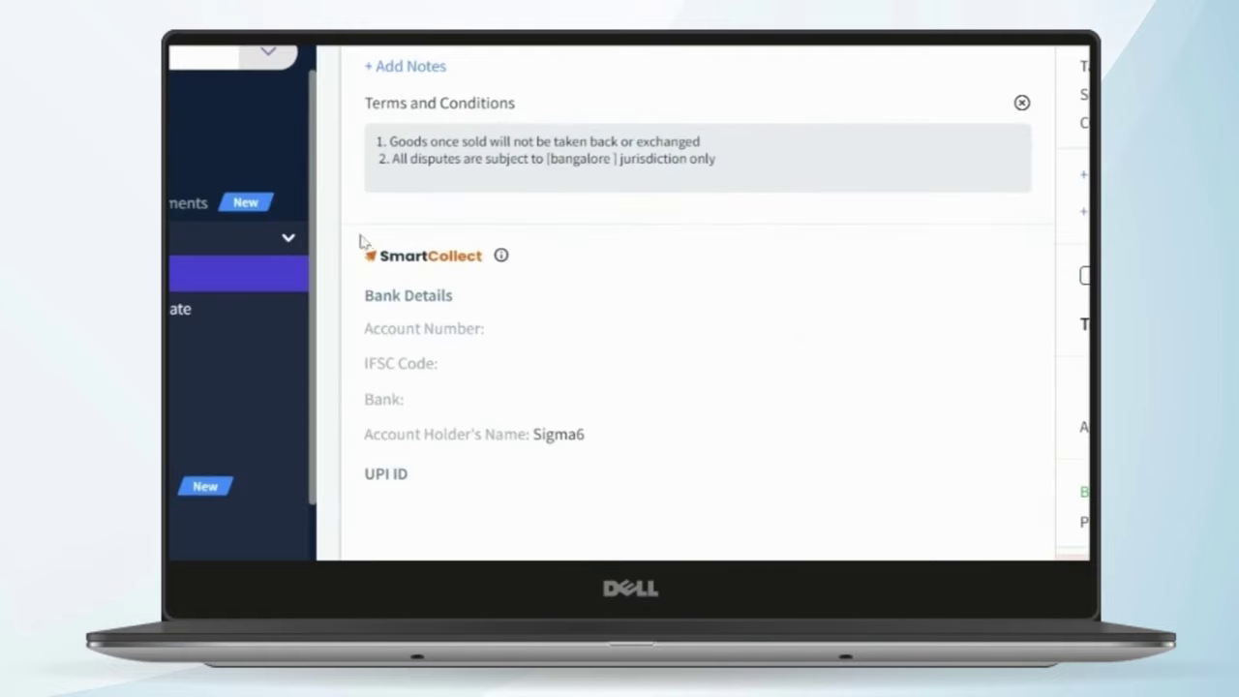
{"action": "left_click_drag", "start_coordinate": [363, 252], "coordinate": [708, 488]}
{"action": "left_click", "coordinate": [703, 506]}
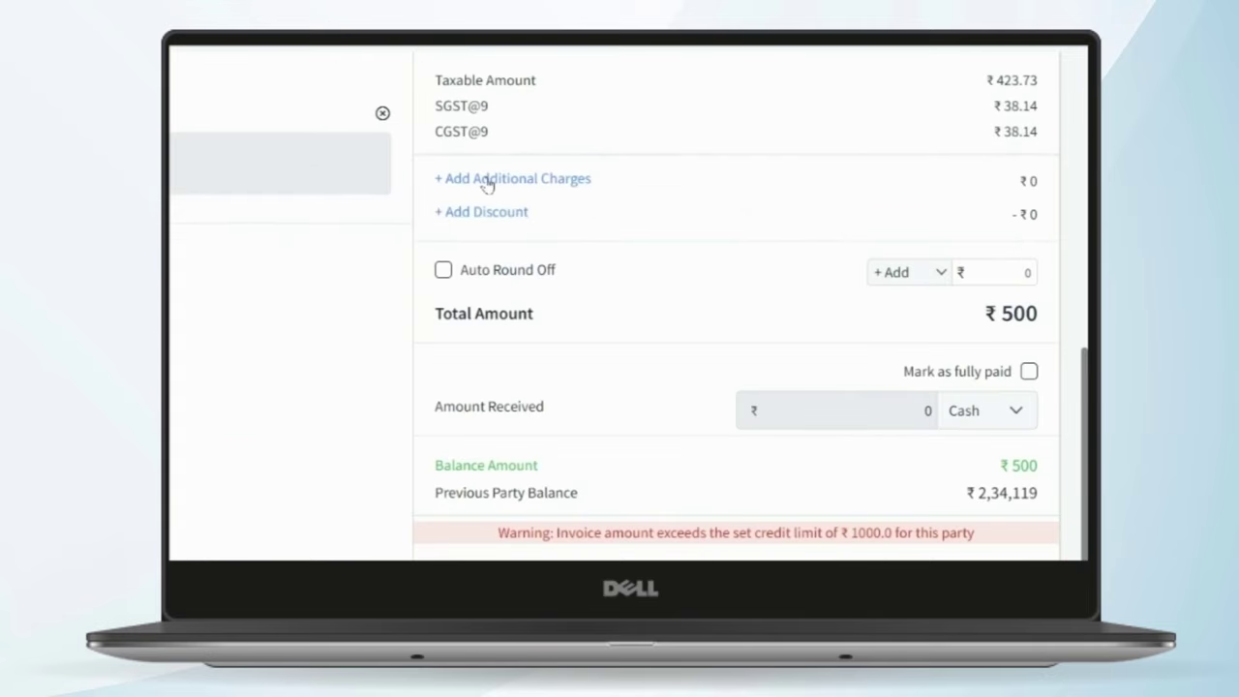
{"action": "left_click", "coordinate": [1026, 272]}
- Add a 5% discount and check the balance now reads ₹475
{"action": "left_click", "coordinate": [537, 182]}
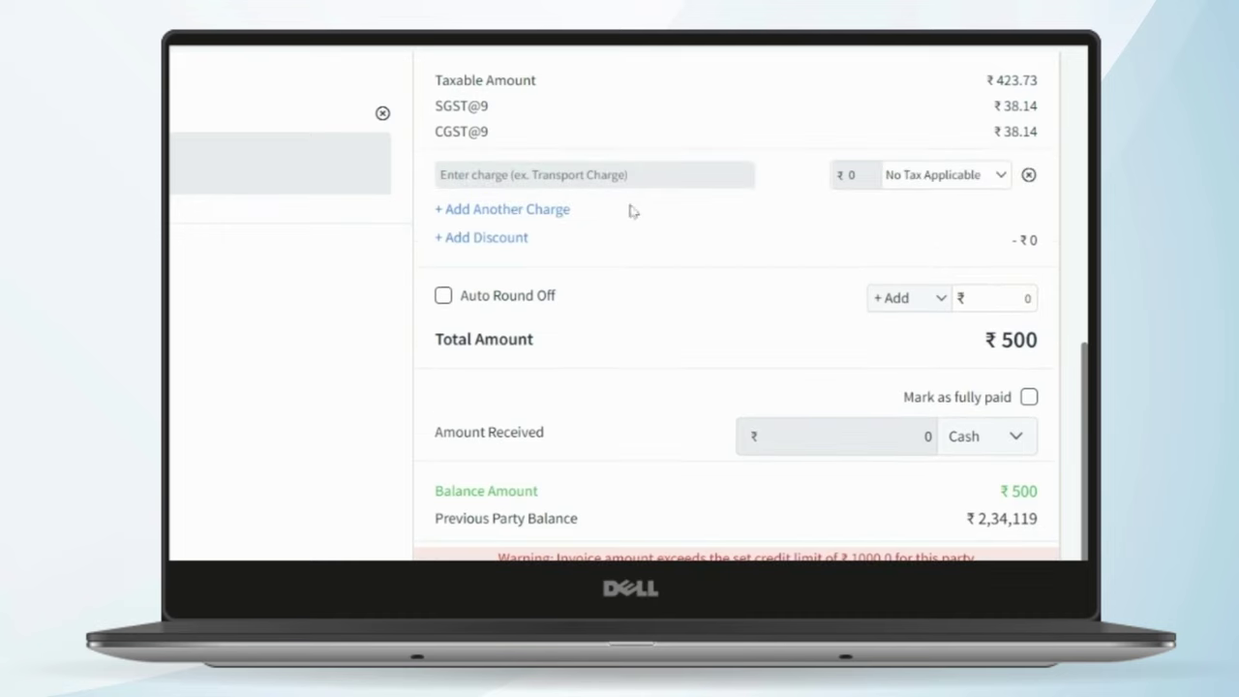
{"action": "left_click", "coordinate": [503, 246]}
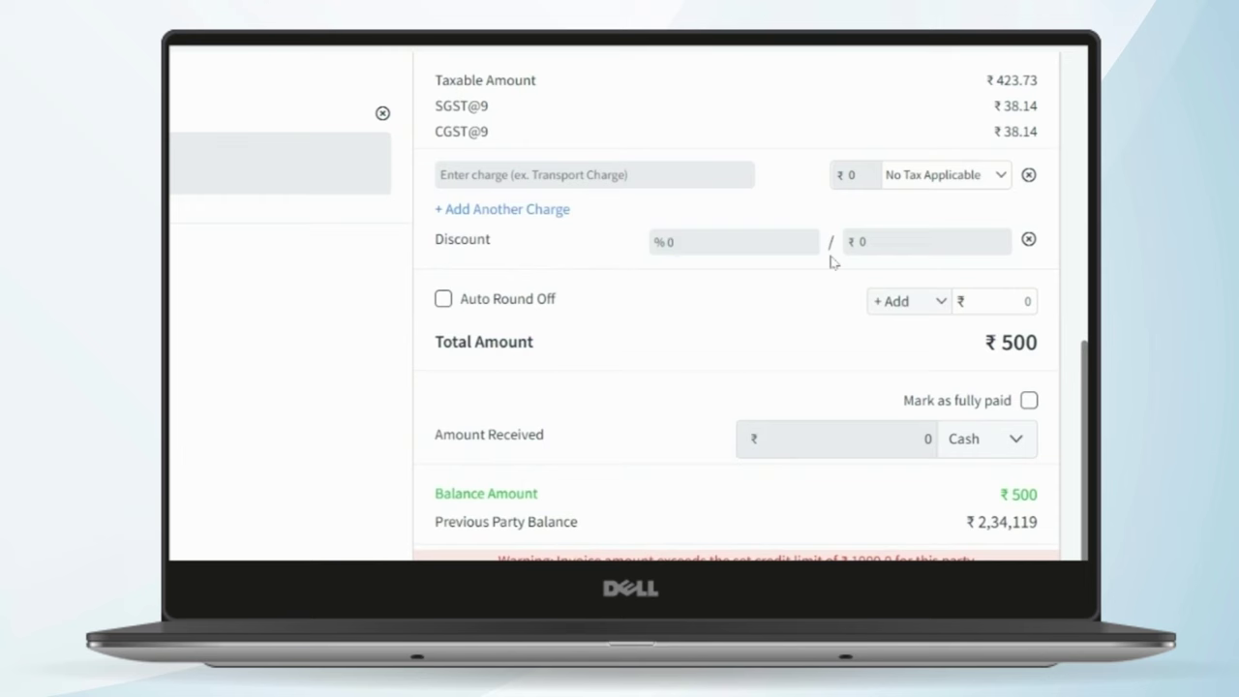
{"action": "type", "text": "5"}
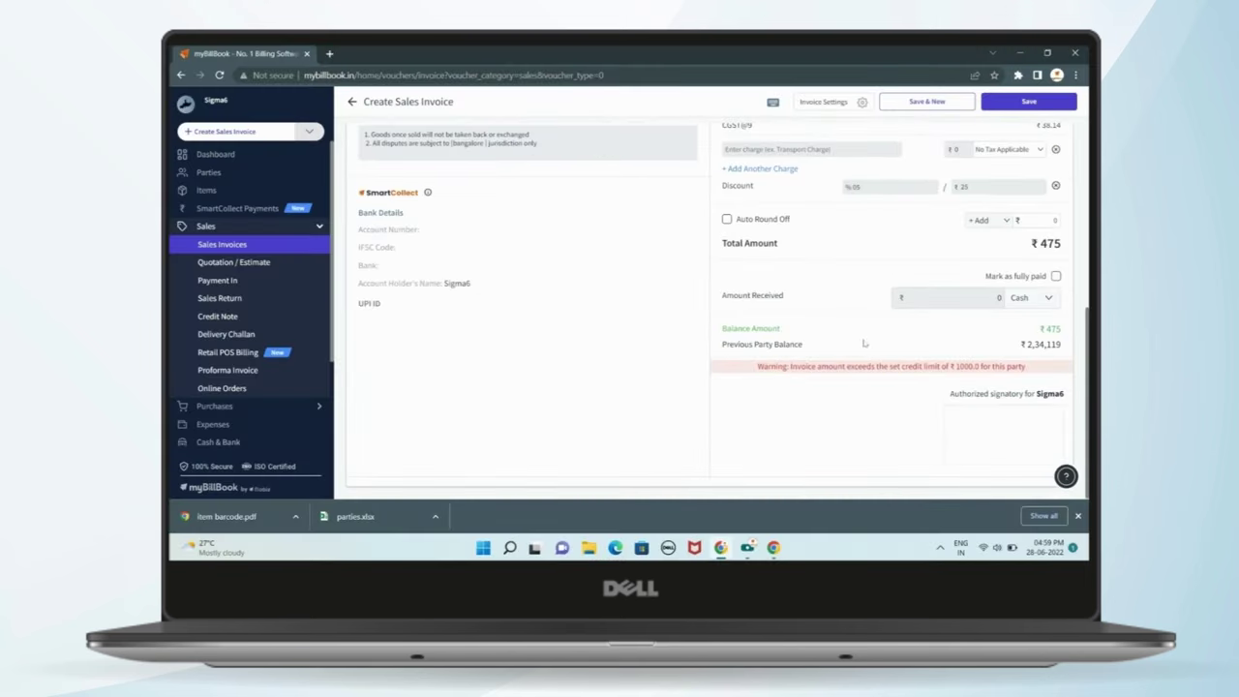
{"action": "left_click_drag", "start_coordinate": [721, 328], "coordinate": [1073, 346]}
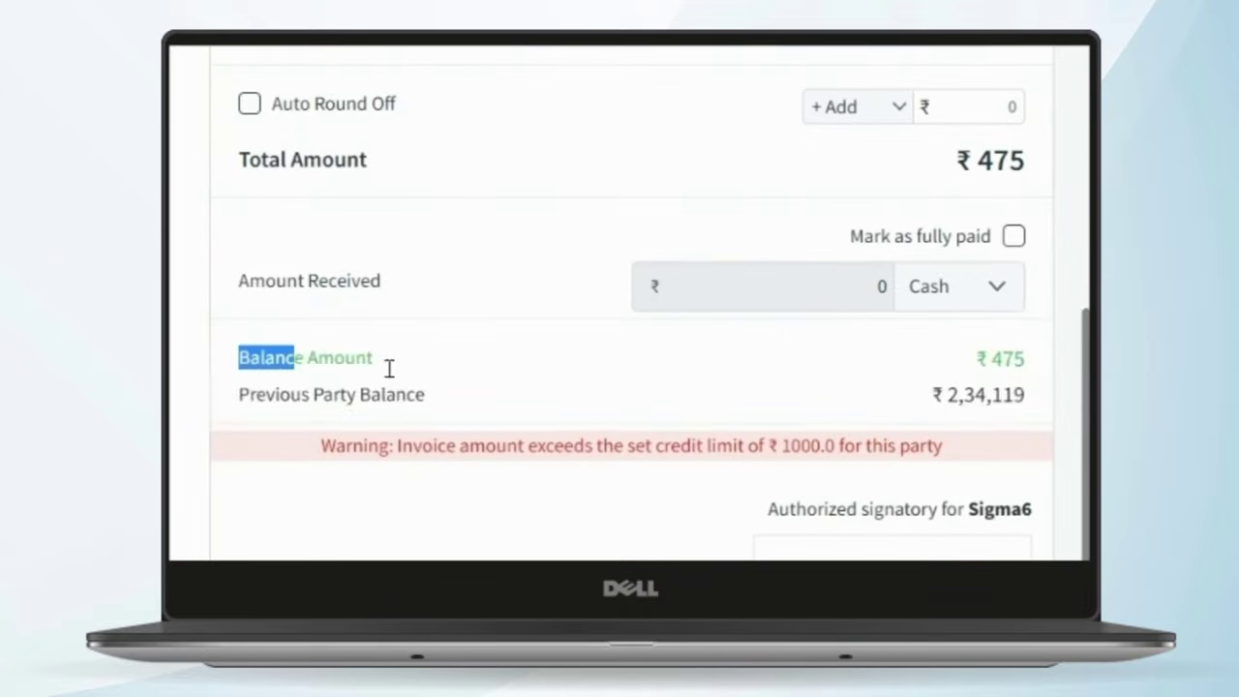
{"action": "left_click", "coordinate": [721, 397]}
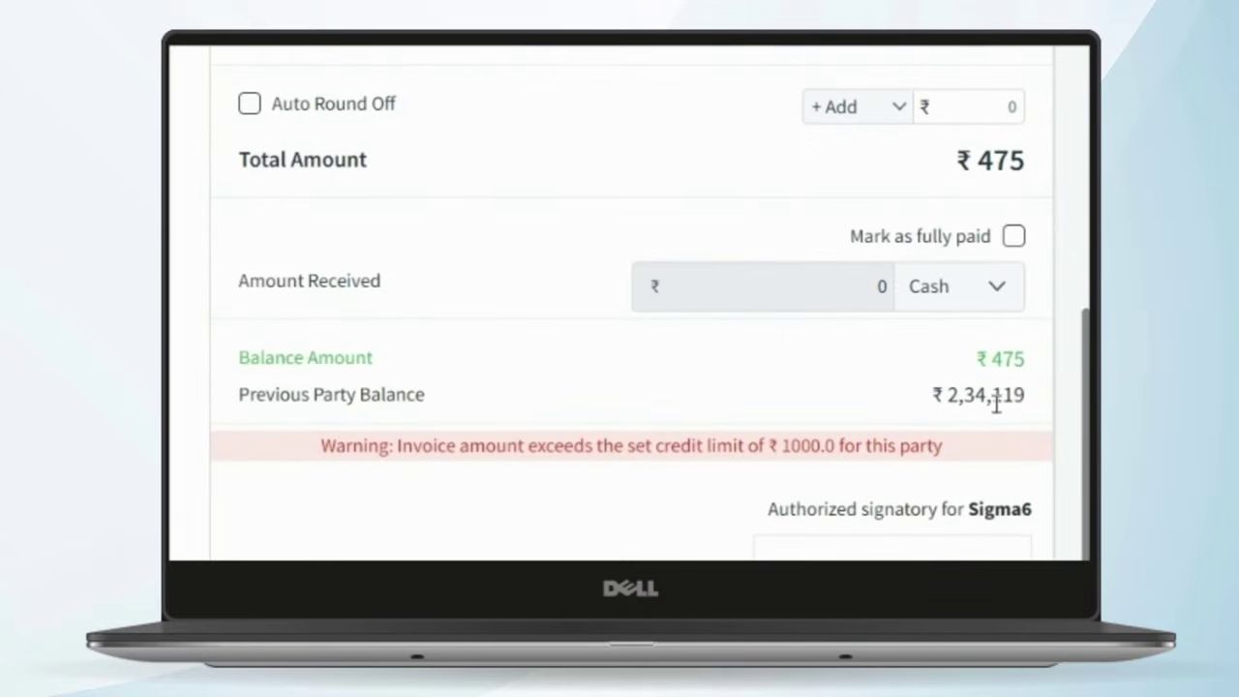
{"action": "left_click_drag", "start_coordinate": [931, 399], "coordinate": [1003, 397]}
{"action": "left_click", "coordinate": [394, 502]}
{"action": "scroll", "coordinate": [826, 387], "scroll_direction": "up", "scroll_amount": 3}
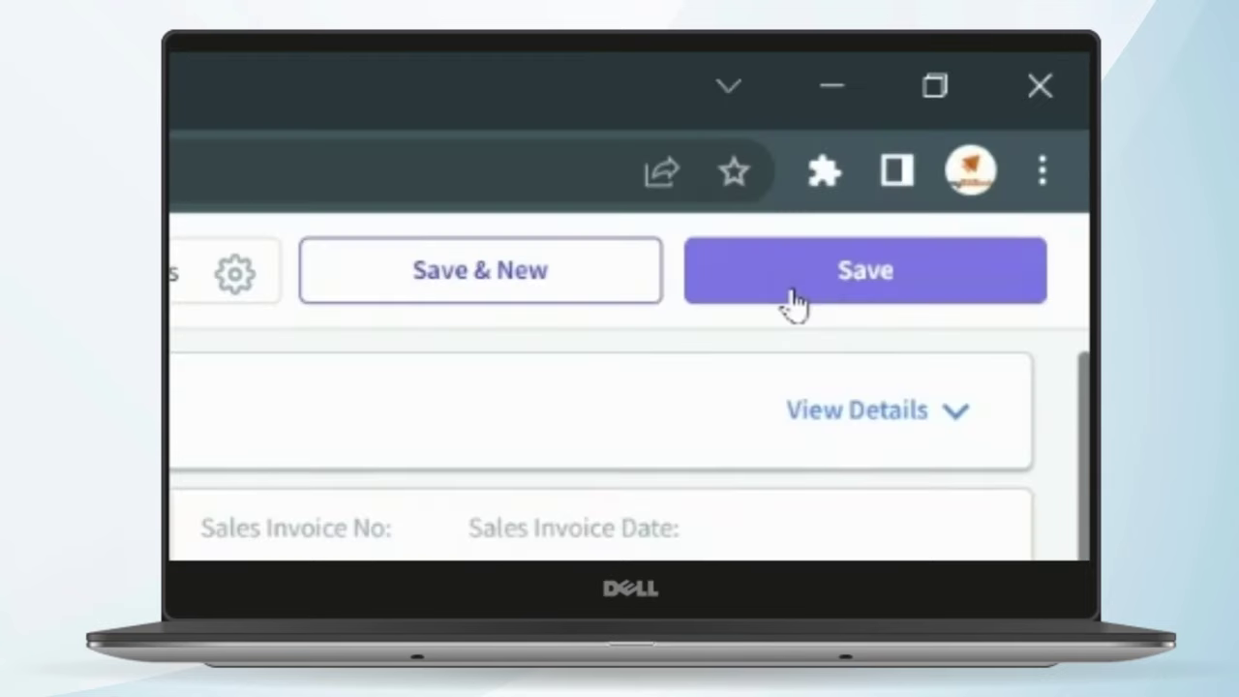
- Save invoice 8137 for ₹475 and review the Print Duplicate and Print Triplicate options
{"action": "left_click", "coordinate": [1010, 101]}
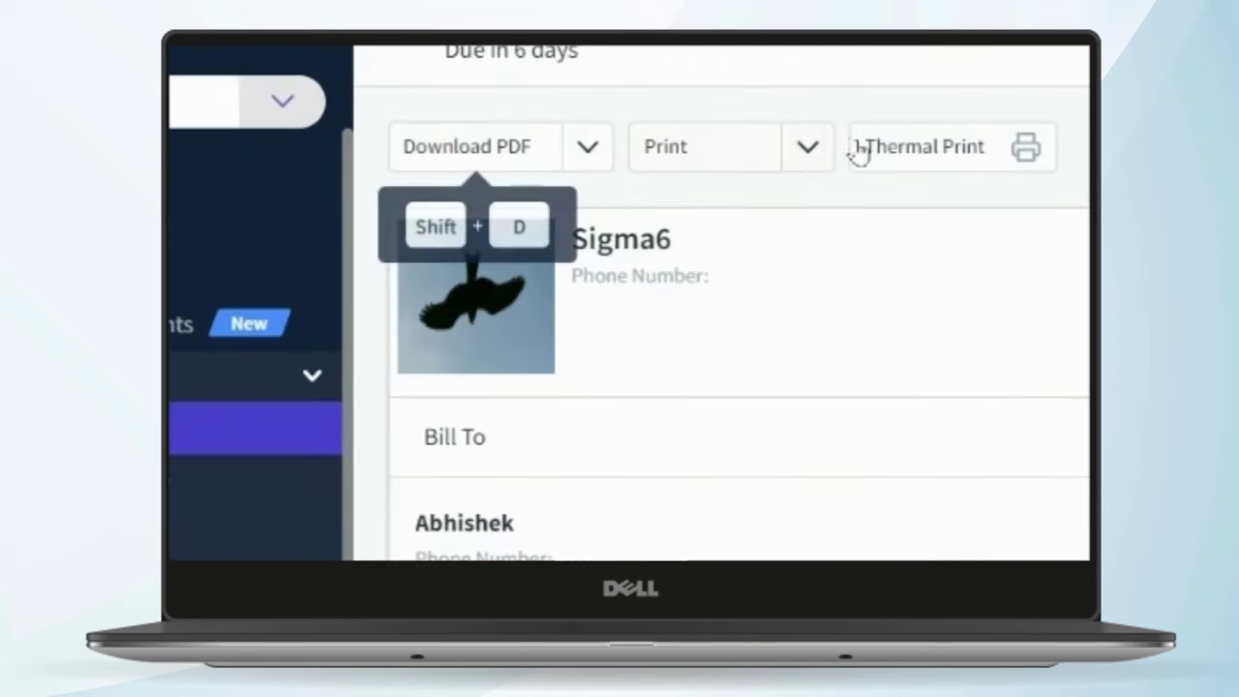
{"action": "left_click", "coordinate": [809, 150]}
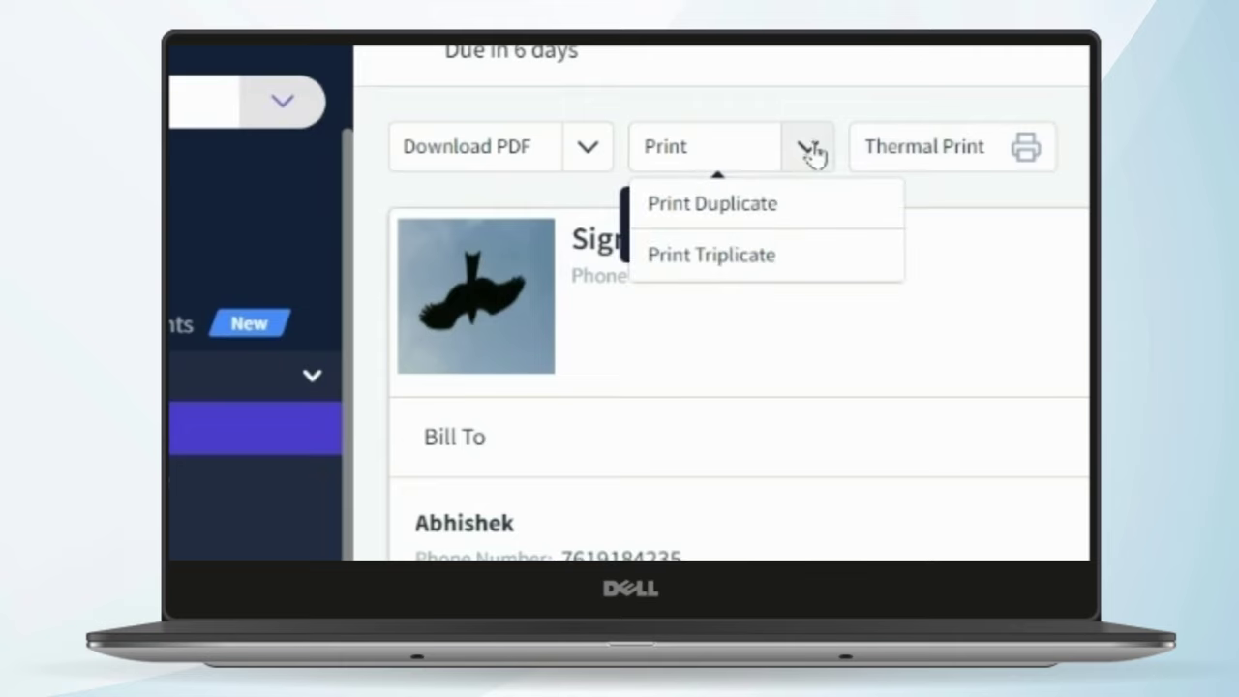
{"action": "left_click", "coordinate": [988, 410]}
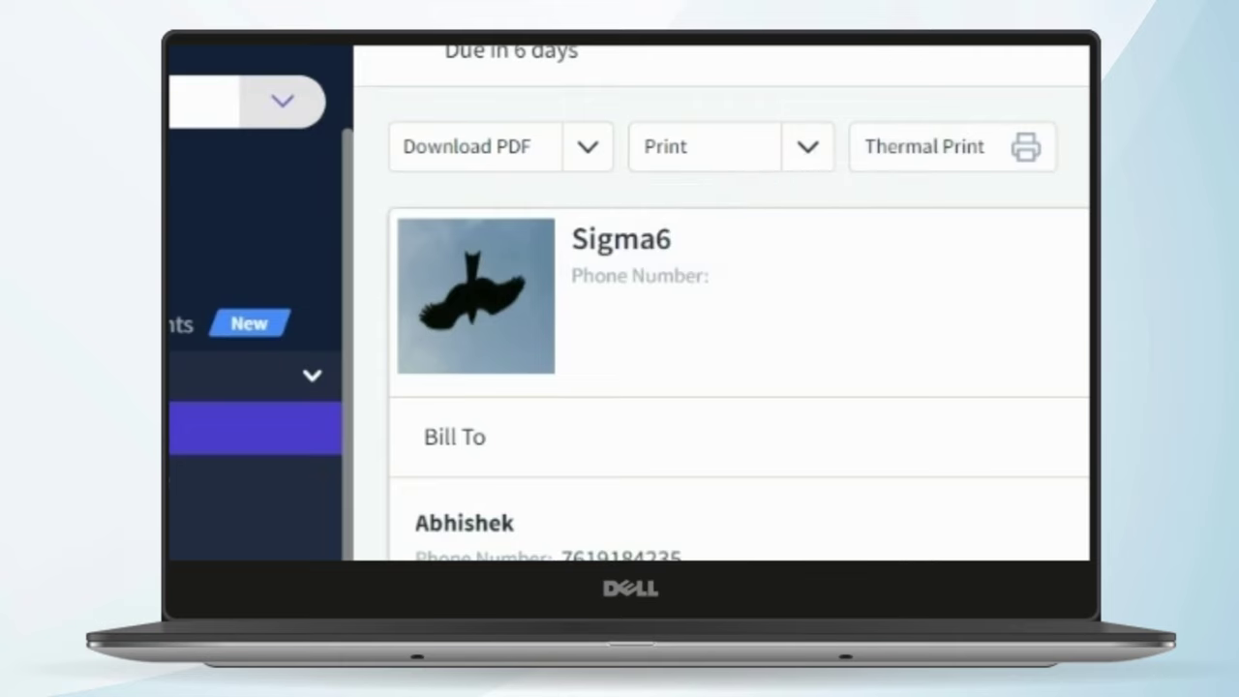
{"action": "left_click", "coordinate": [822, 171]}
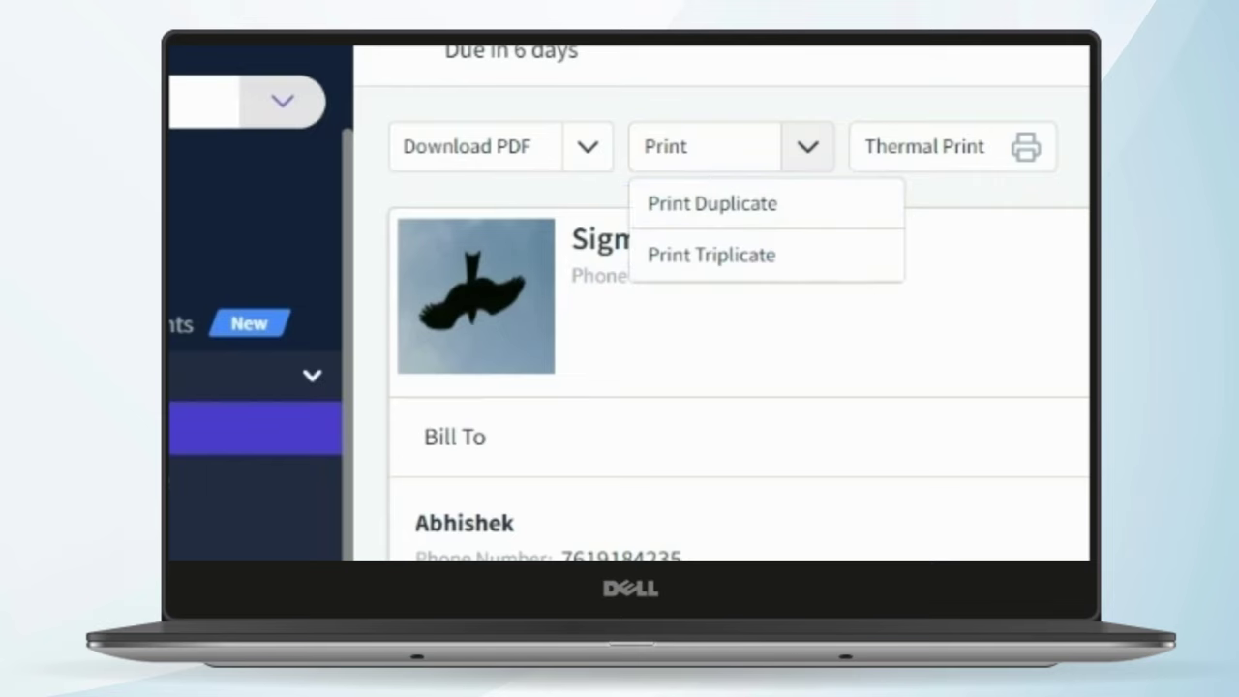
{"action": "scroll", "coordinate": [712, 255], "scroll_direction": "down", "scroll_amount": 2}
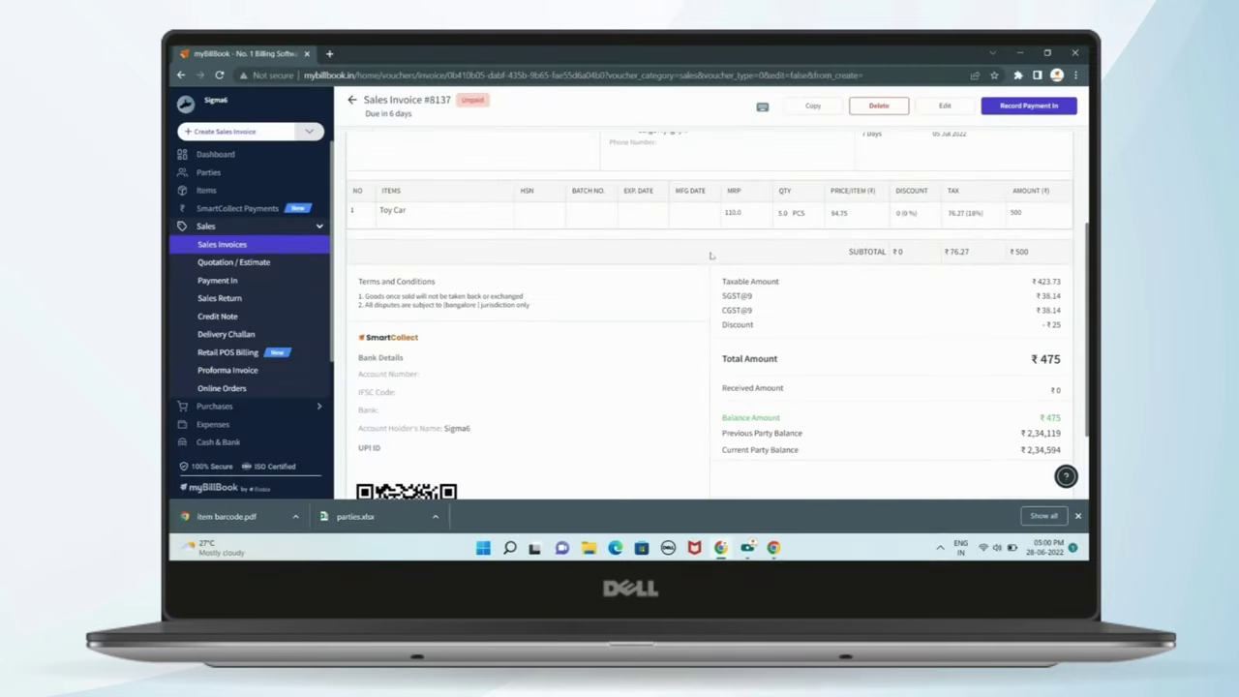
{"action": "scroll", "coordinate": [711, 255], "scroll_direction": "down", "scroll_amount": 1}
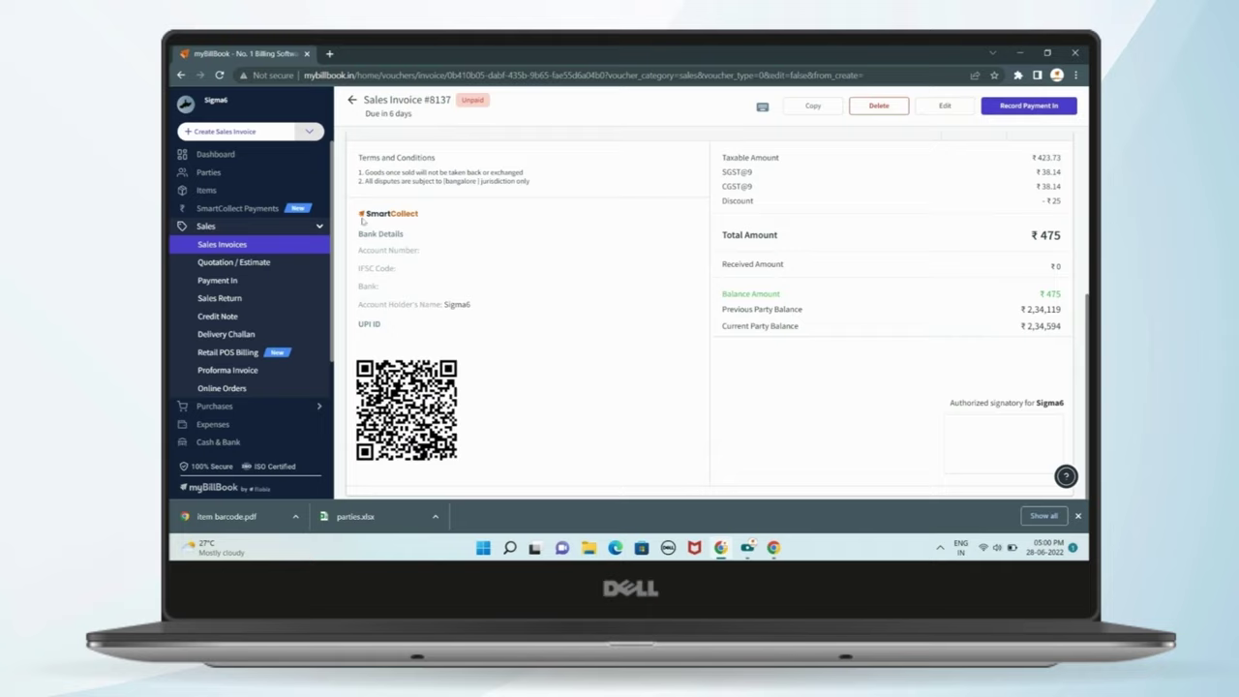
{"action": "left_click_drag", "start_coordinate": [359, 231], "coordinate": [510, 445]}
{"action": "left_click", "coordinate": [477, 423]}
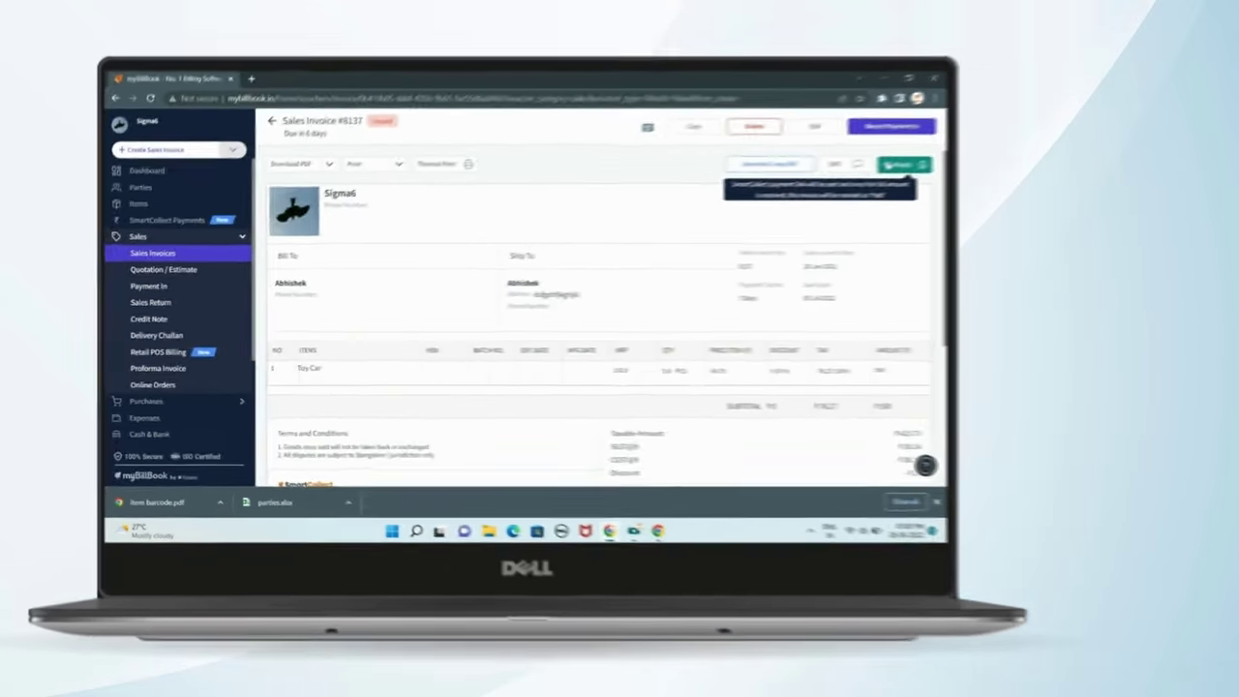
{"action": "left_click", "coordinate": [1050, 147]}
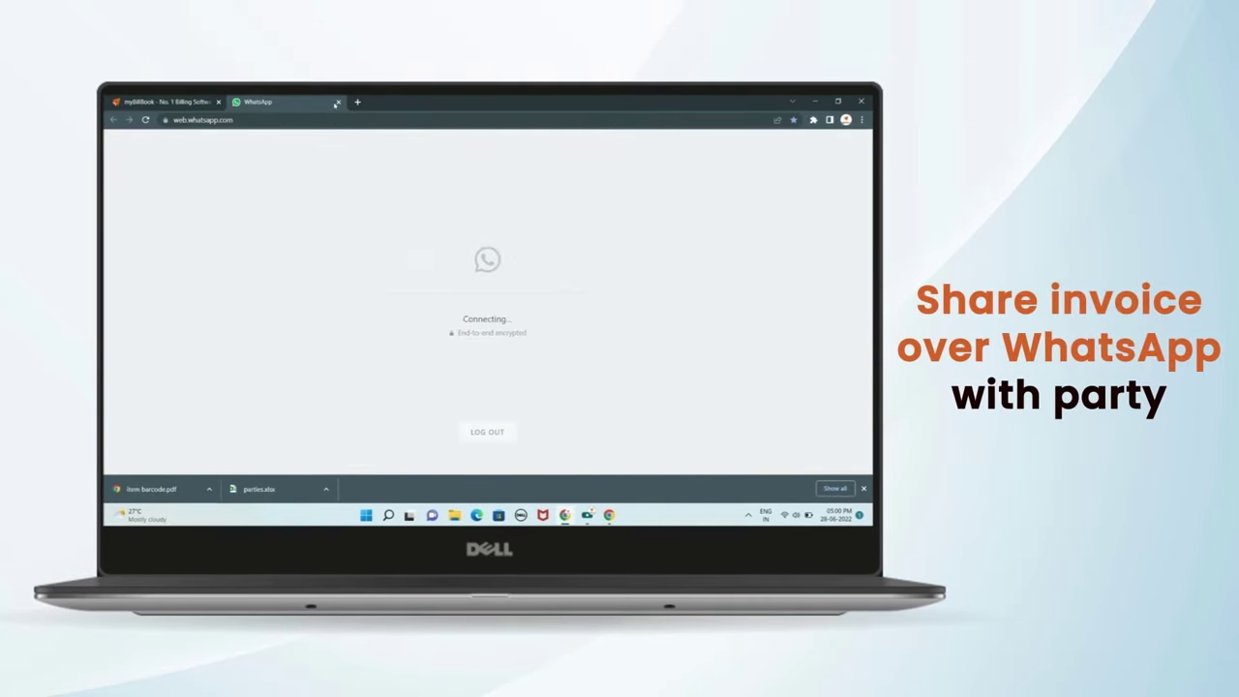
{"action": "left_click", "coordinate": [338, 101]}
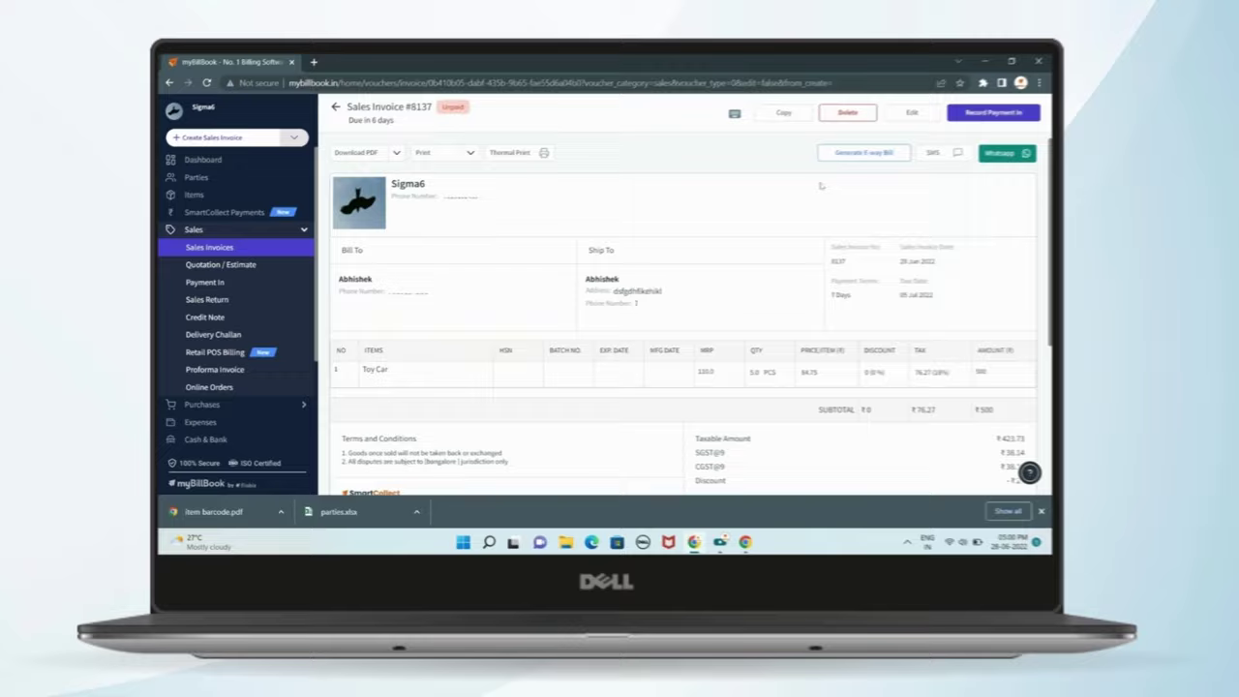
{"action": "scroll", "coordinate": [668, 210], "scroll_direction": "down", "scroll_amount": 5}
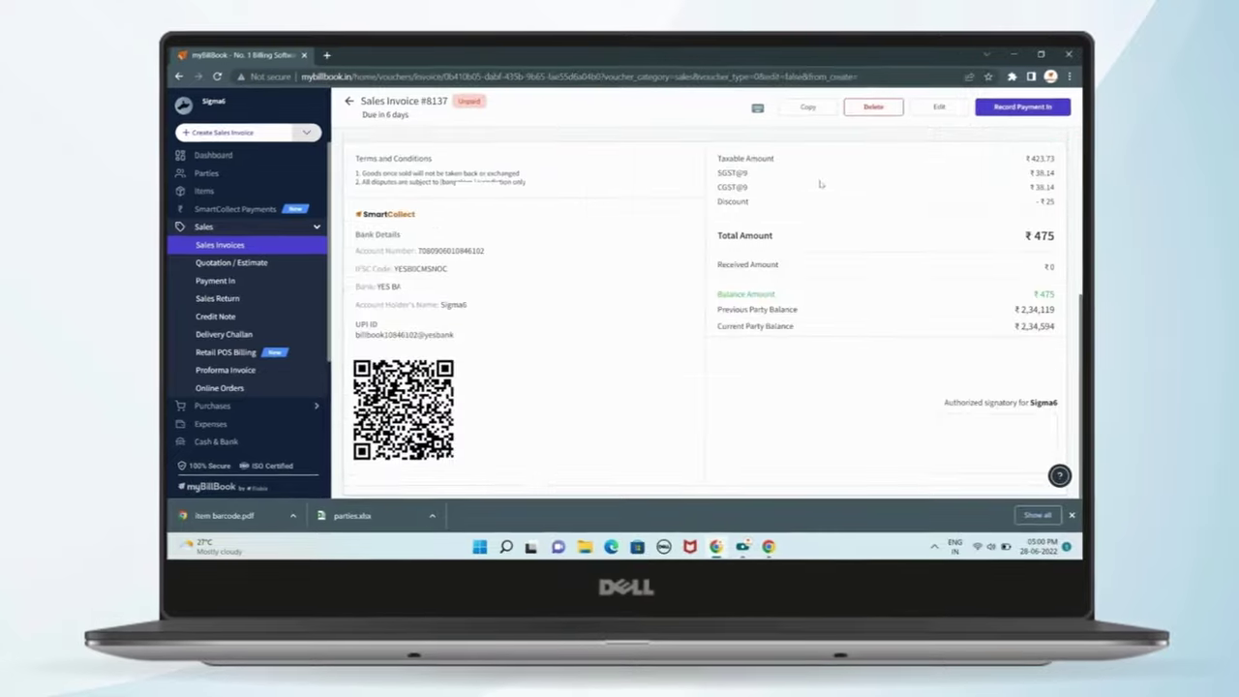
{"action": "scroll", "coordinate": [820, 184], "scroll_direction": "up", "scroll_amount": 5}
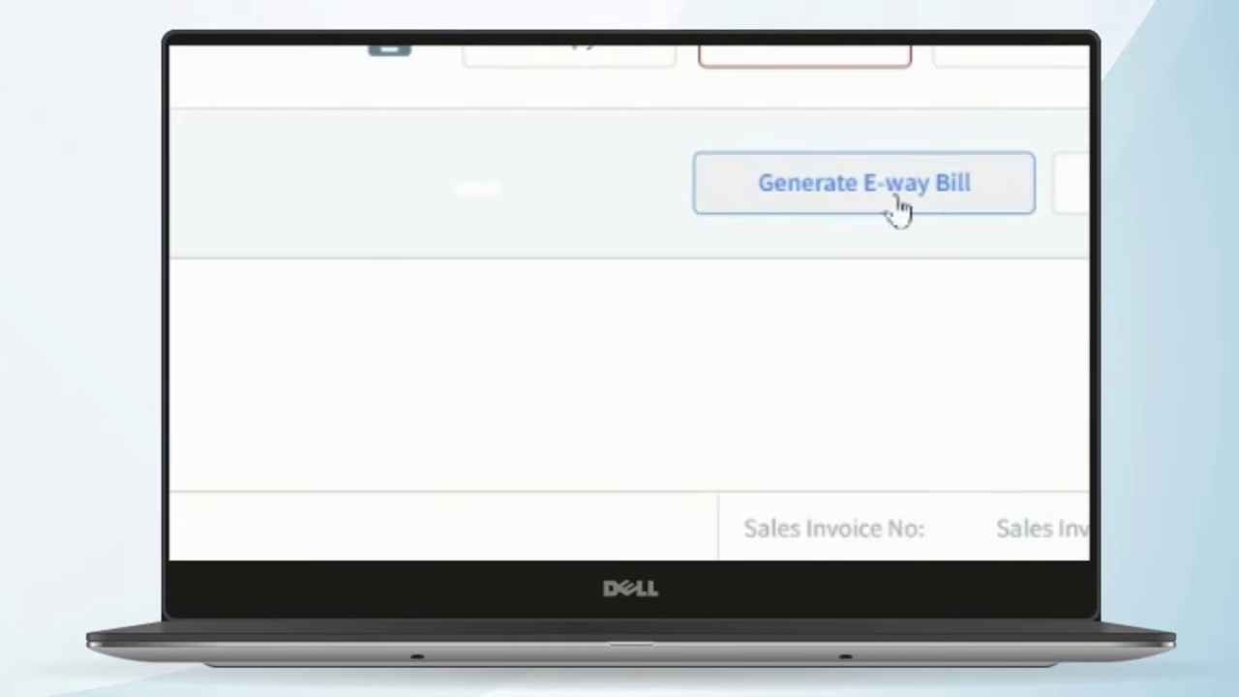
{"action": "left_click", "coordinate": [896, 205]}
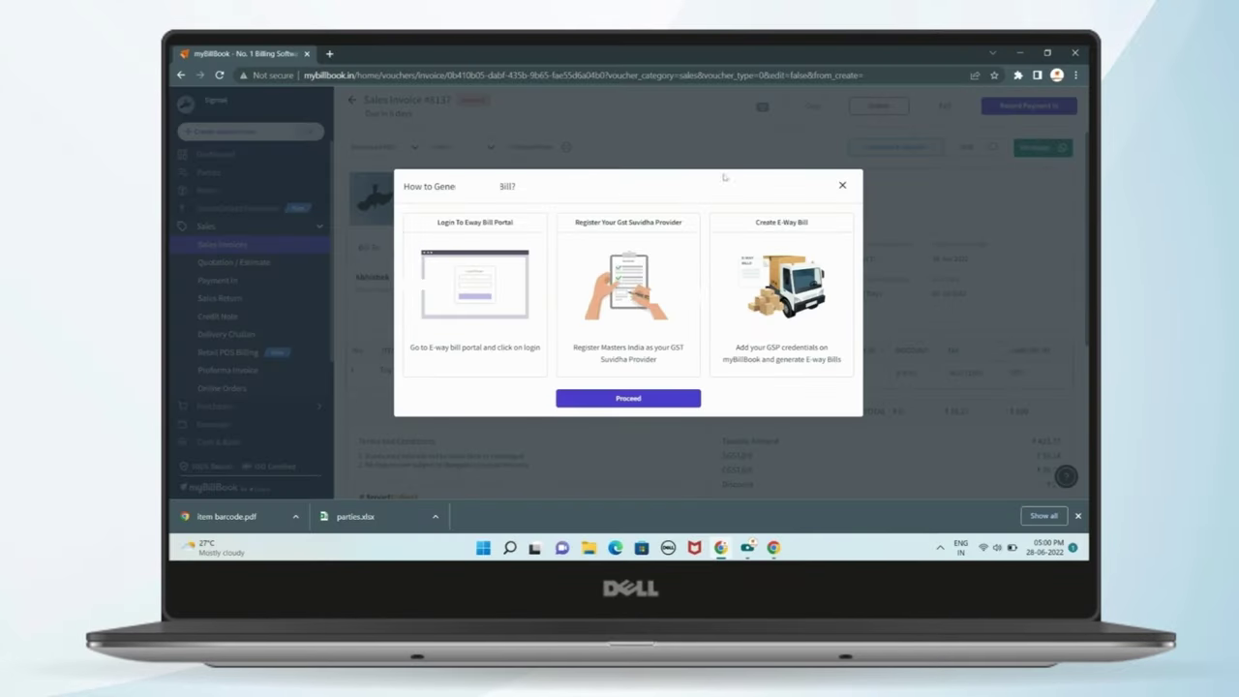
{"action": "left_click", "coordinate": [843, 187]}
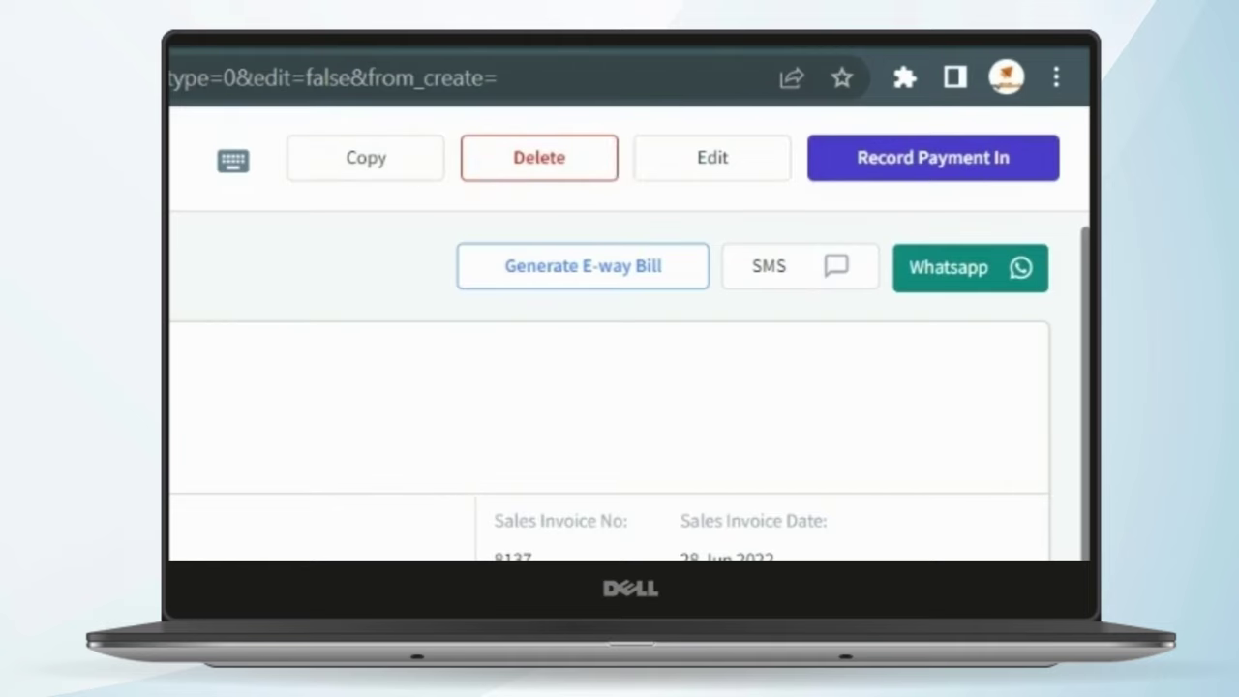
{"action": "scroll", "coordinate": [691, 526], "scroll_direction": "down", "scroll_amount": 2}
- Record a ₹475 cash payment dated 28 Jun 2022 against invoice 8137
{"action": "left_click", "coordinate": [989, 131]}
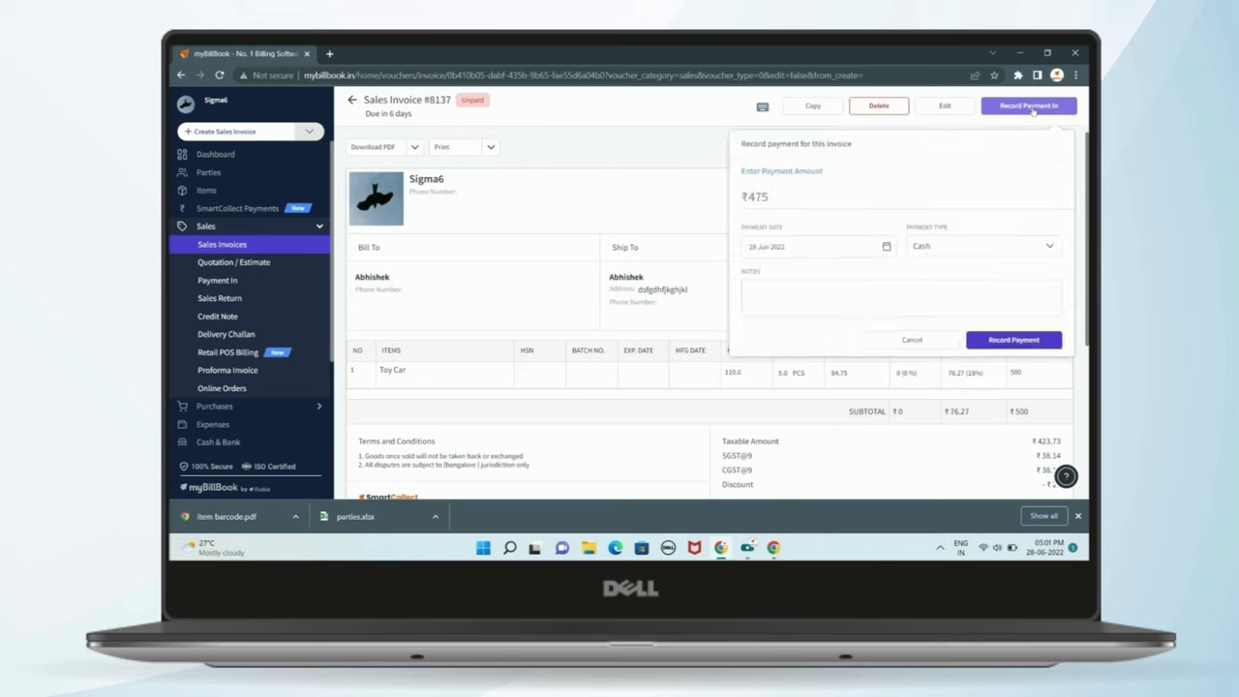
{"action": "left_click", "coordinate": [838, 194]}
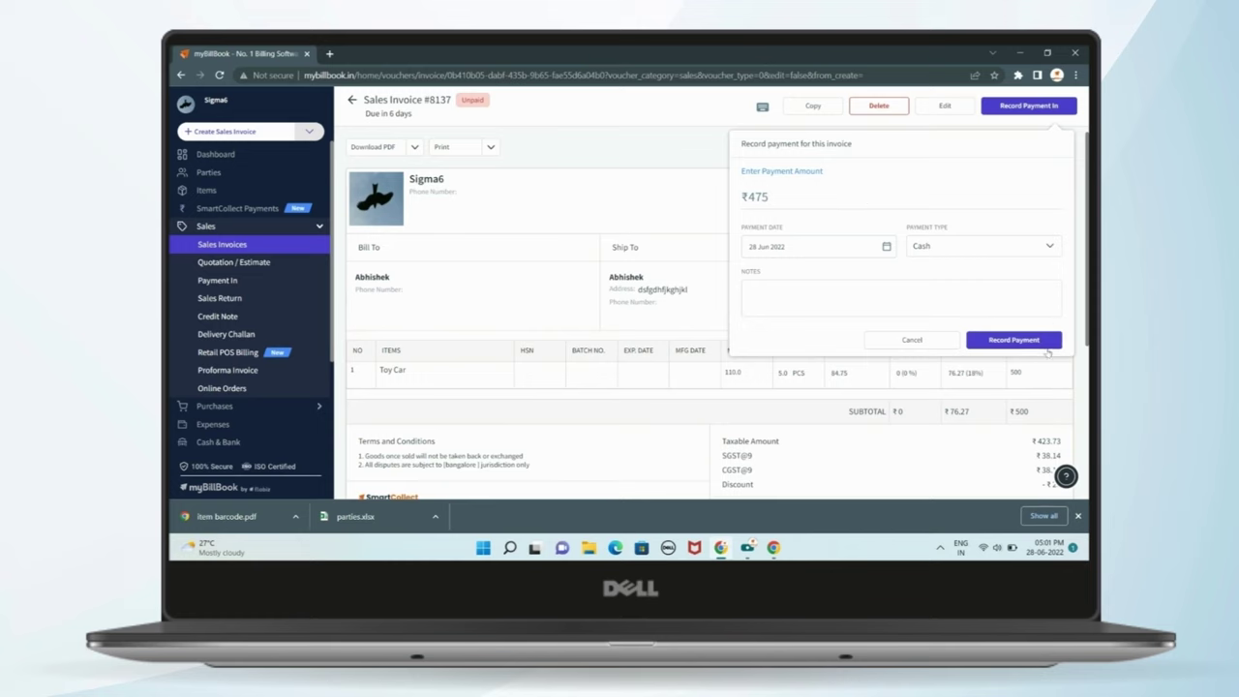
{"action": "left_click", "coordinate": [1043, 346]}
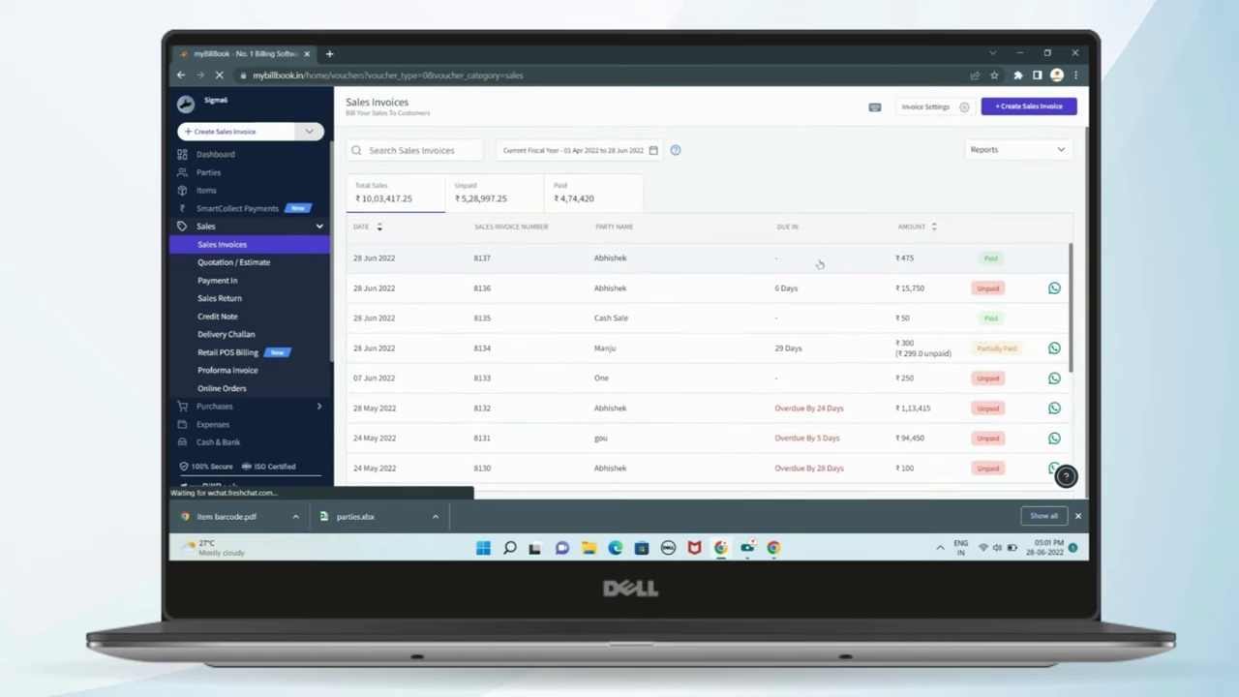
- Browse the purchase invoices, sales invoices and expenses lists
{"action": "scroll", "coordinate": [276, 286], "scroll_direction": "down", "scroll_amount": 3}
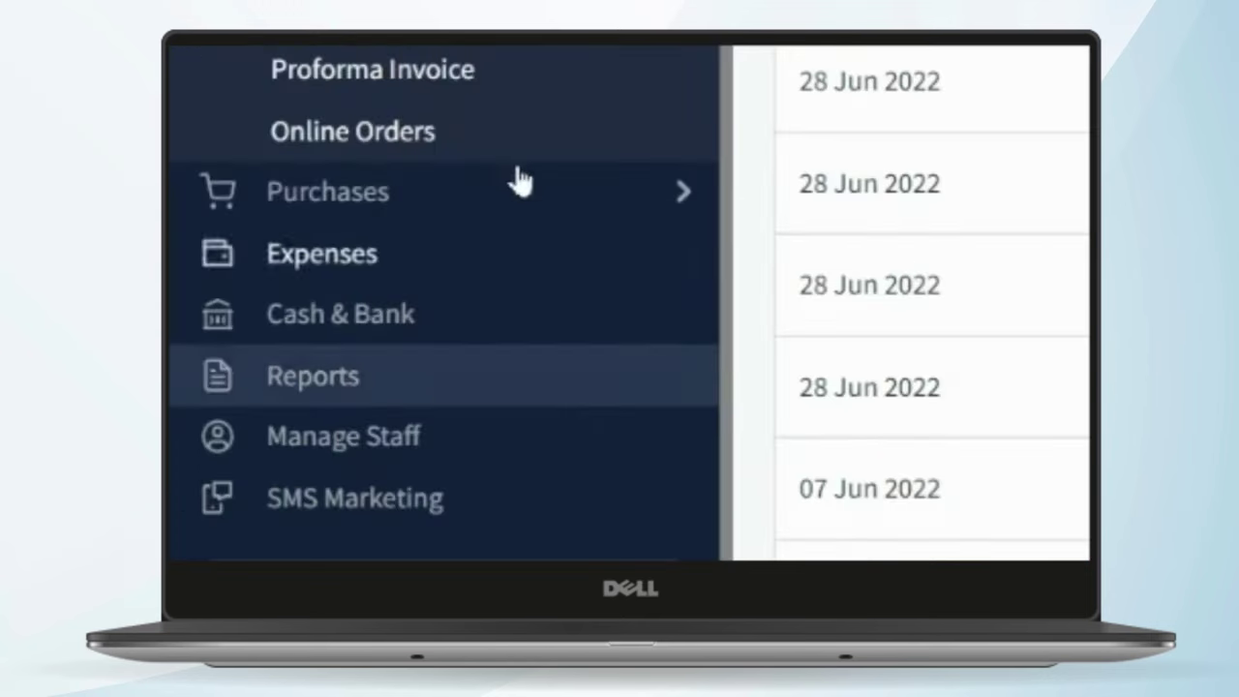
{"action": "scroll", "coordinate": [517, 139], "scroll_direction": "up", "scroll_amount": 4}
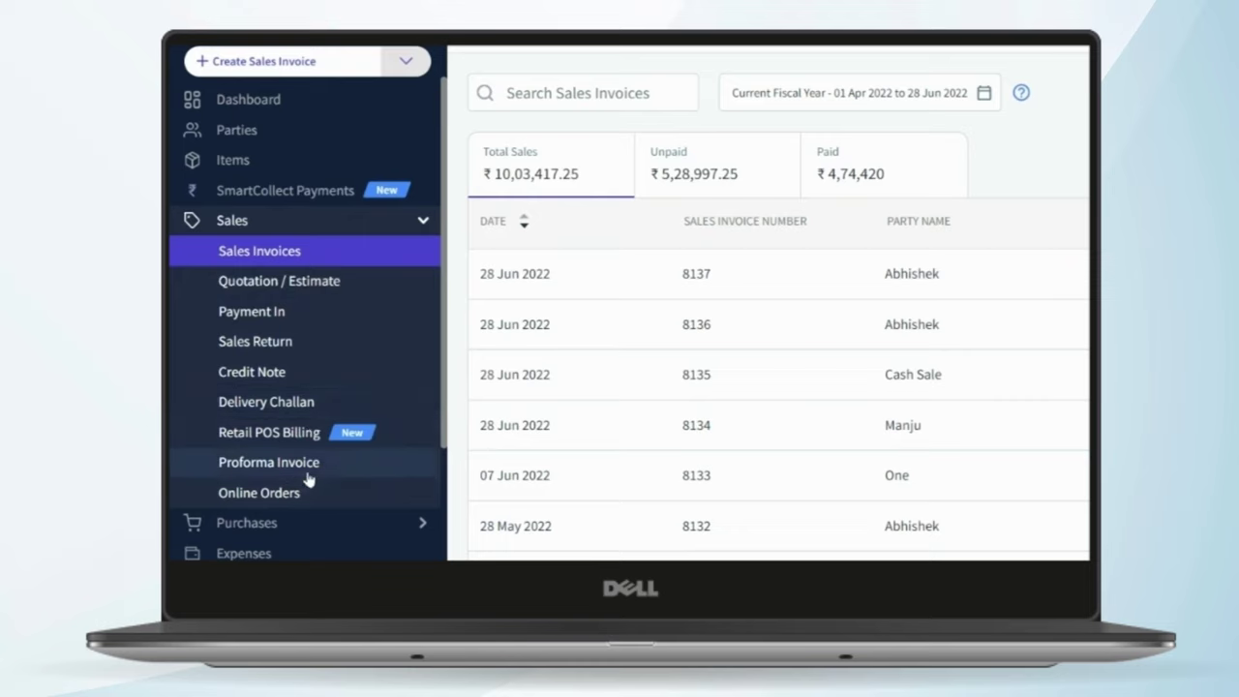
{"action": "scroll", "coordinate": [307, 477], "scroll_direction": "down", "scroll_amount": 2}
{"action": "left_click", "coordinate": [299, 331]}
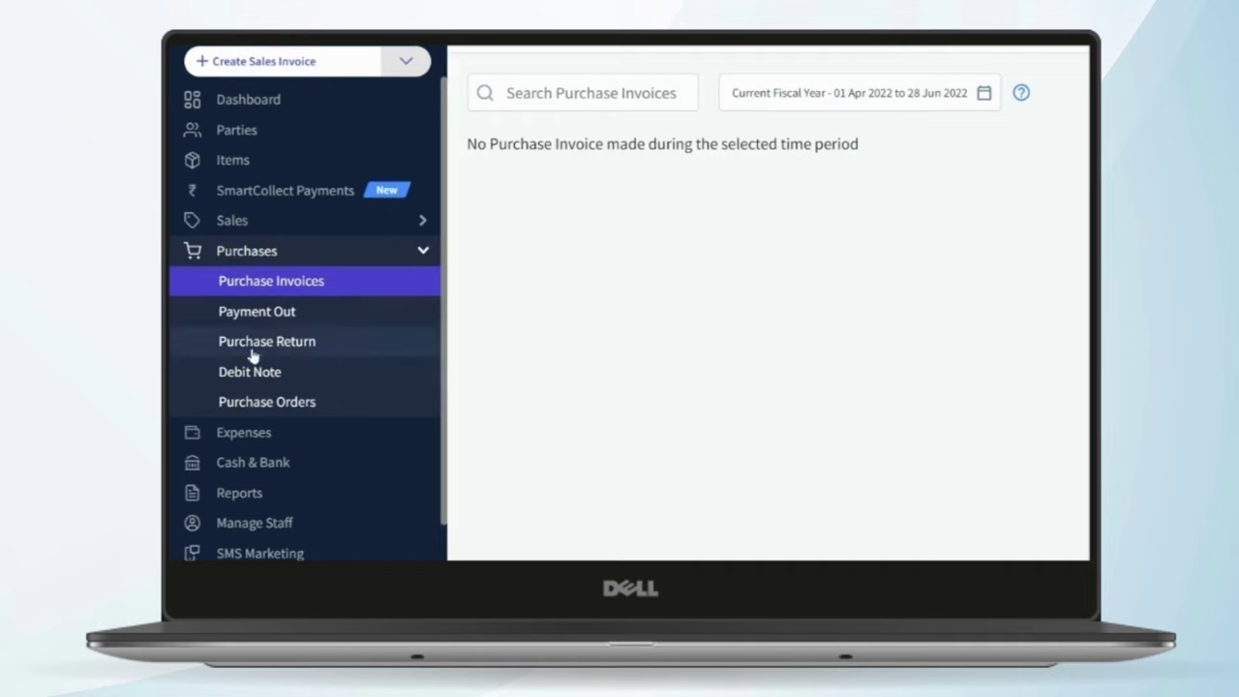
{"action": "left_click", "coordinate": [291, 223]}
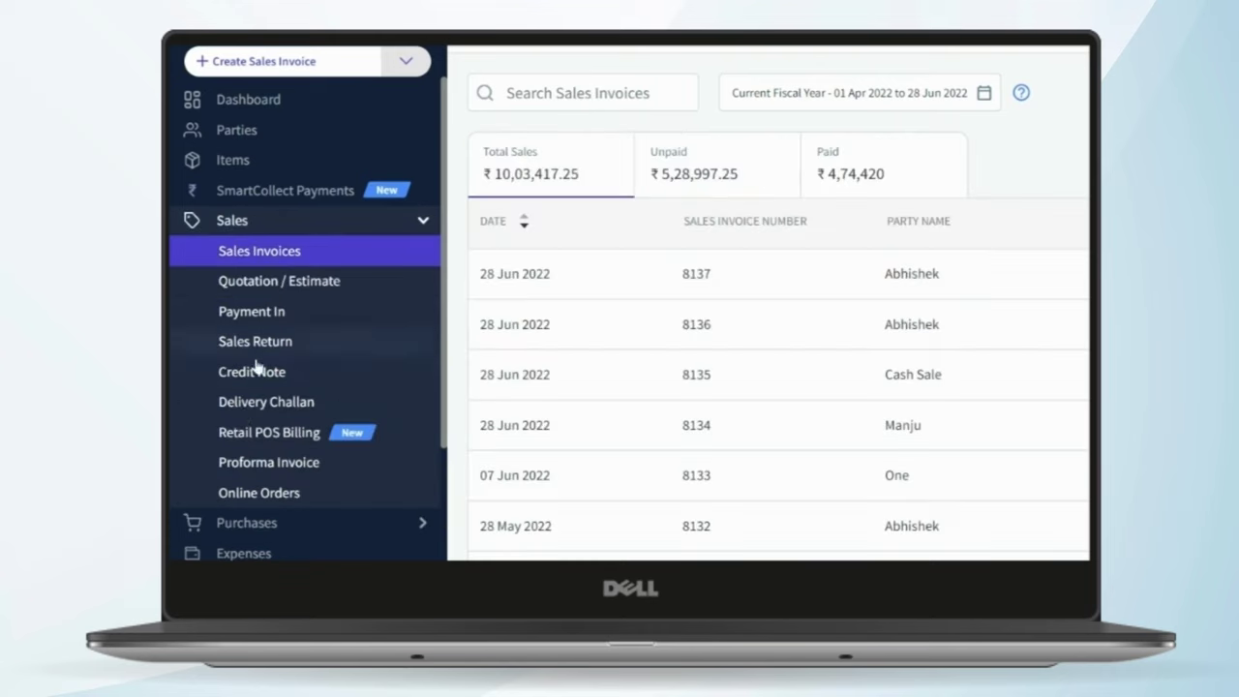
{"action": "left_click", "coordinate": [243, 524]}
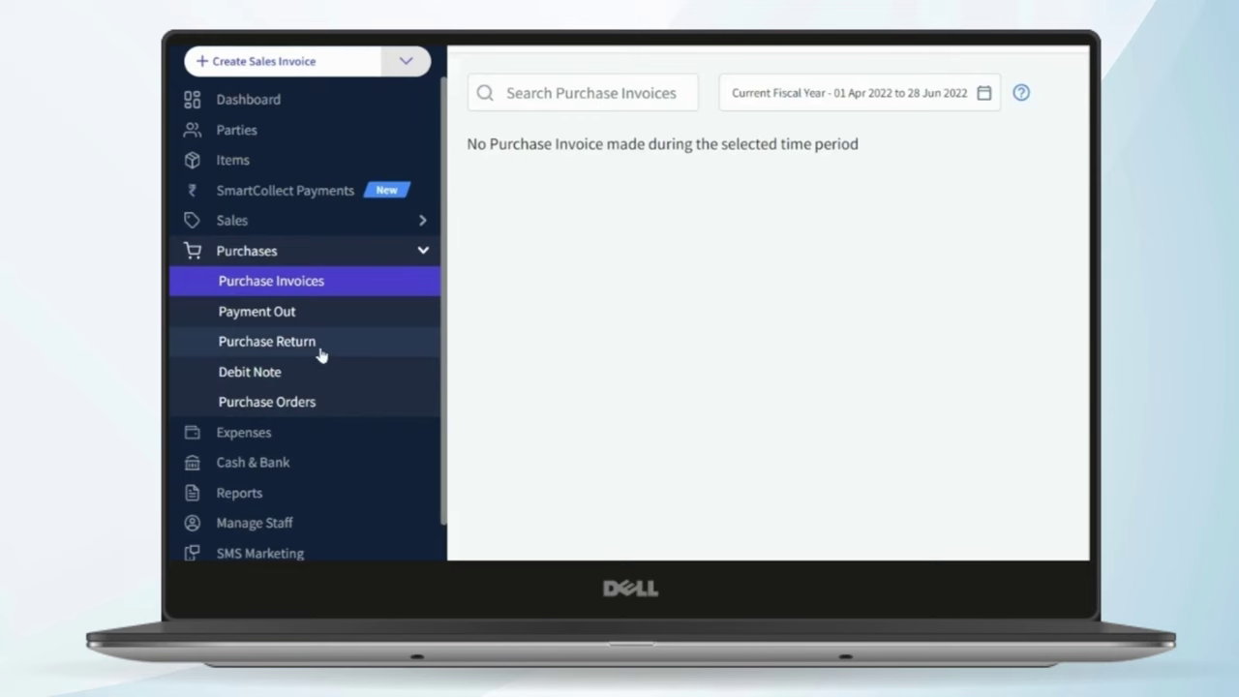
{"action": "left_click", "coordinate": [282, 434]}
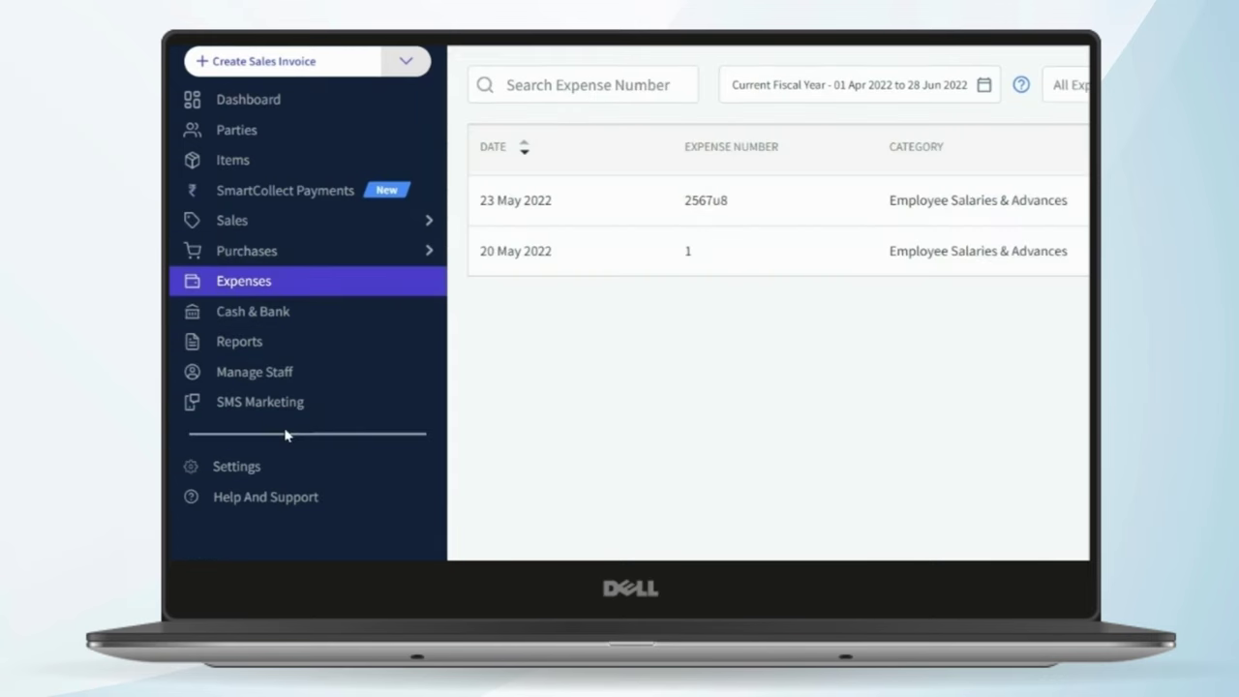
- Start a new expense with item rows, check its categories, and switch to Manage Staff
{"action": "left_click", "coordinate": [1084, 84]}
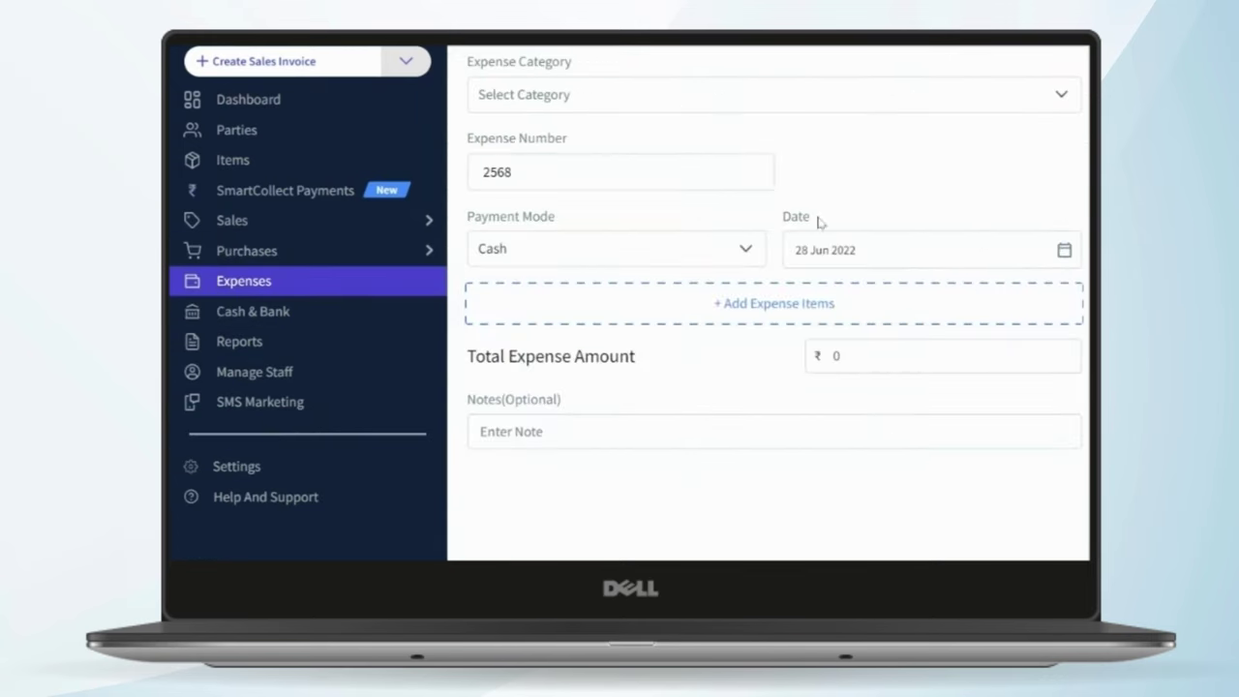
{"action": "left_click", "coordinate": [723, 308]}
{"action": "left_click", "coordinate": [907, 97]}
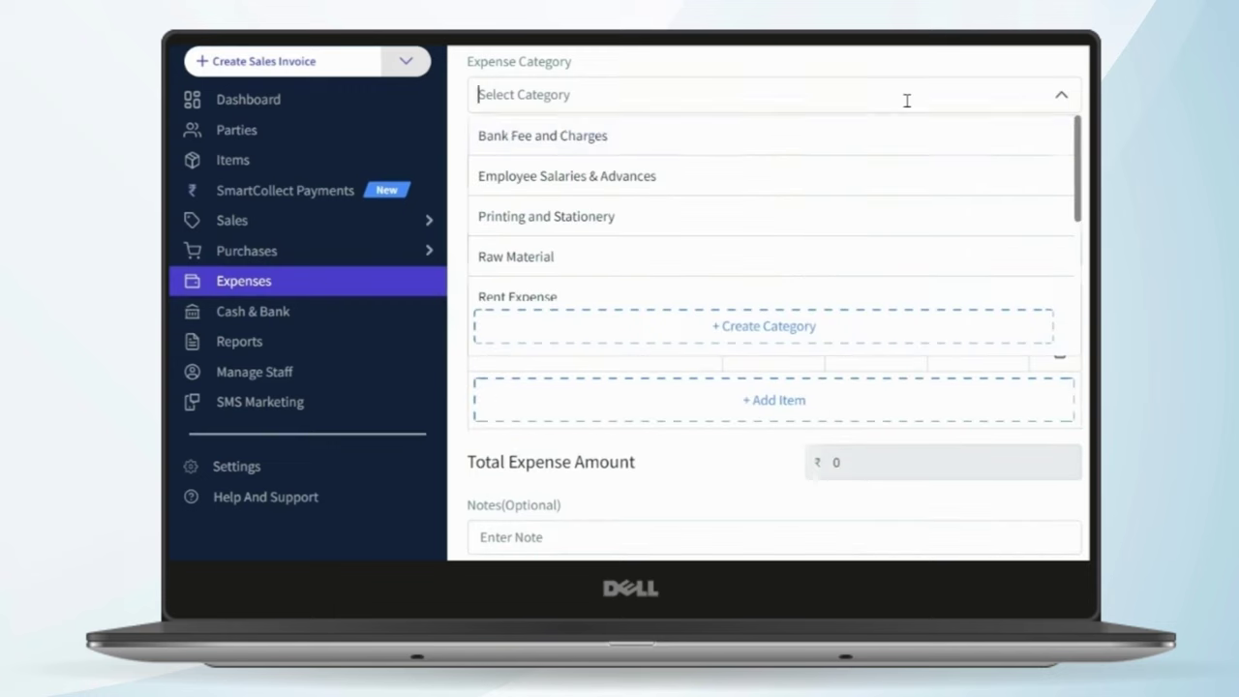
{"action": "scroll", "coordinate": [794, 170], "scroll_direction": "down", "scroll_amount": 2}
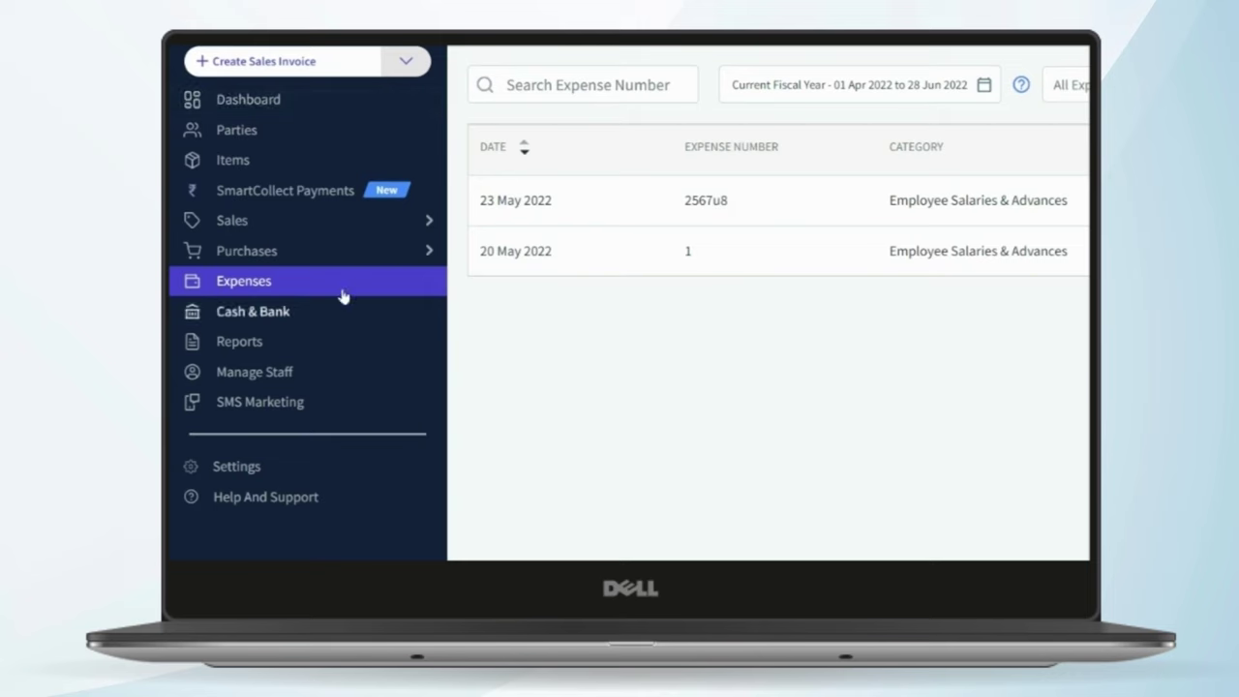
{"action": "left_click", "coordinate": [264, 369]}
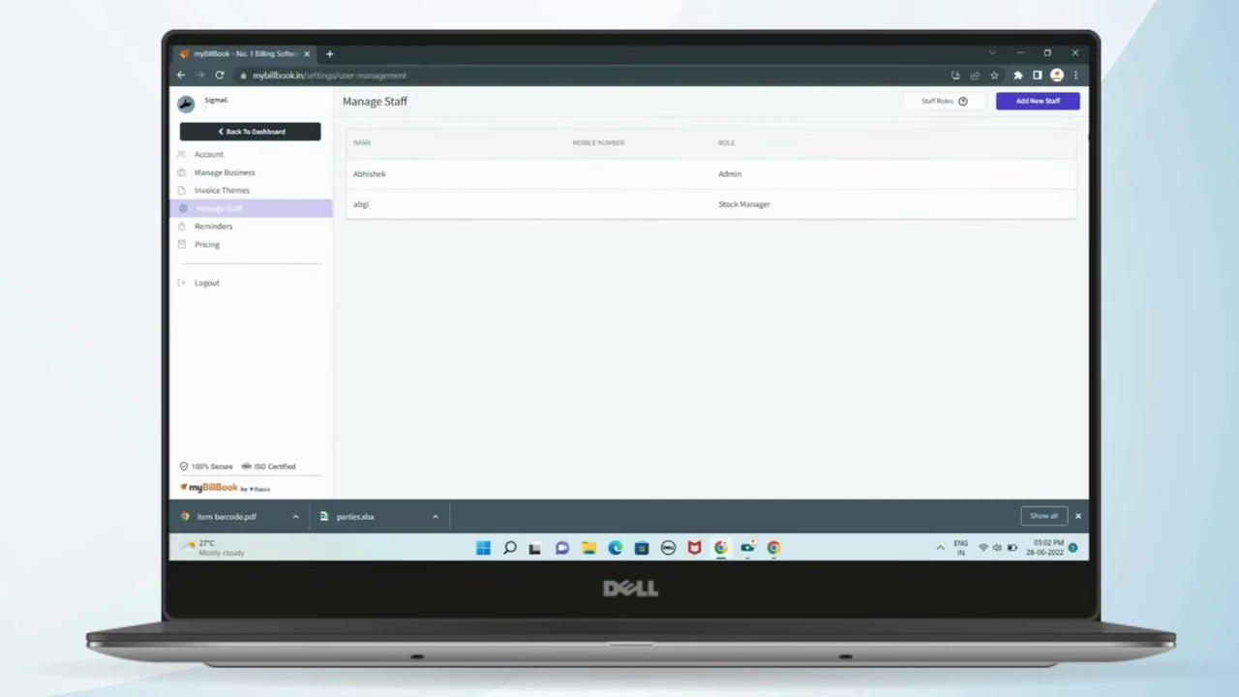
- Look at the roles available when adding a new staff member, without saving
{"action": "left_click", "coordinate": [1051, 107]}
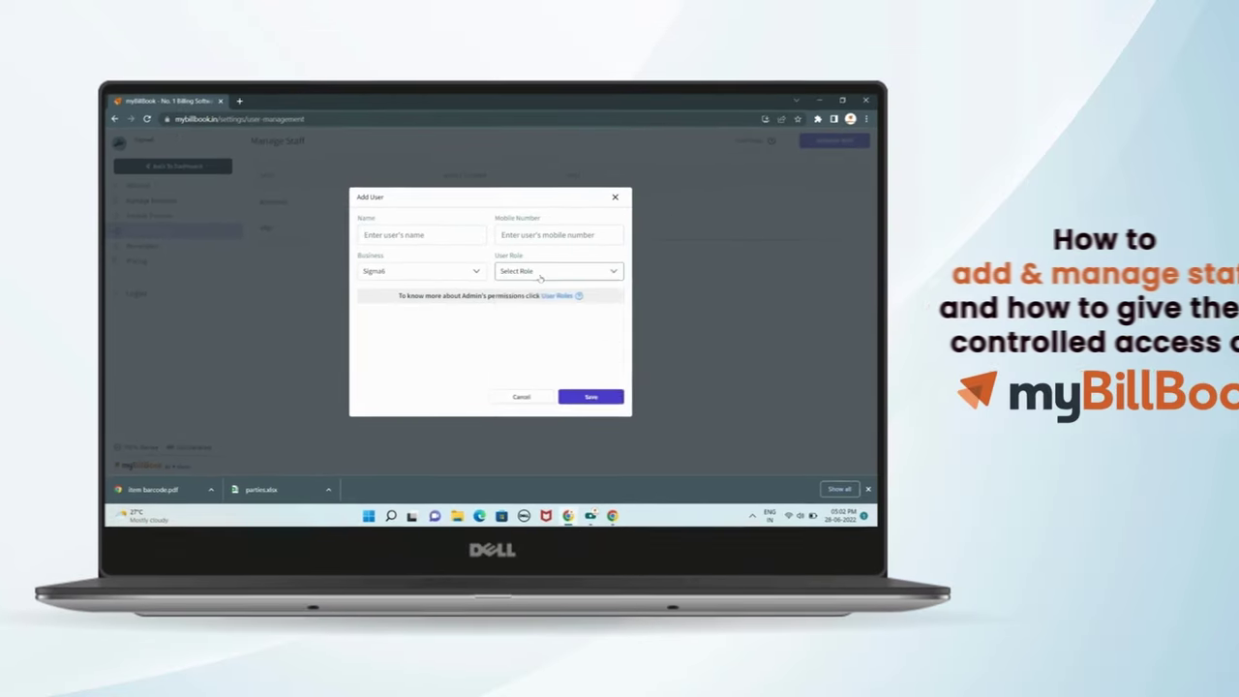
{"action": "left_click", "coordinate": [688, 257]}
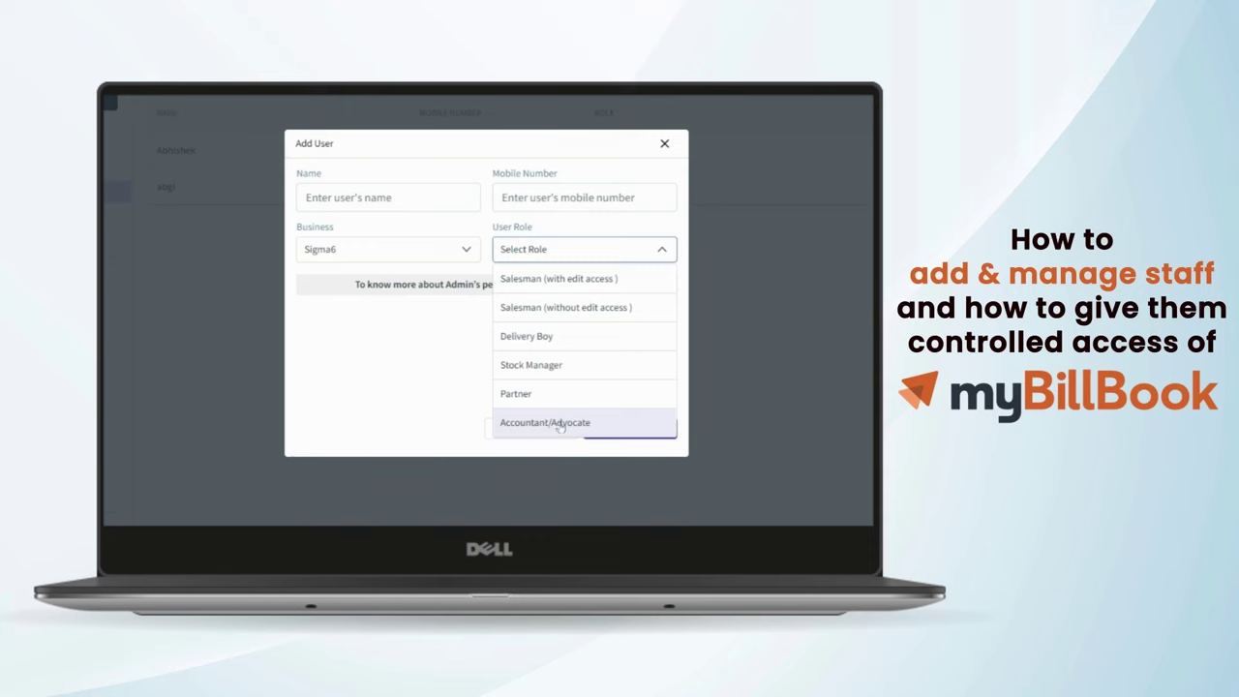
{"action": "left_click", "coordinate": [457, 388]}
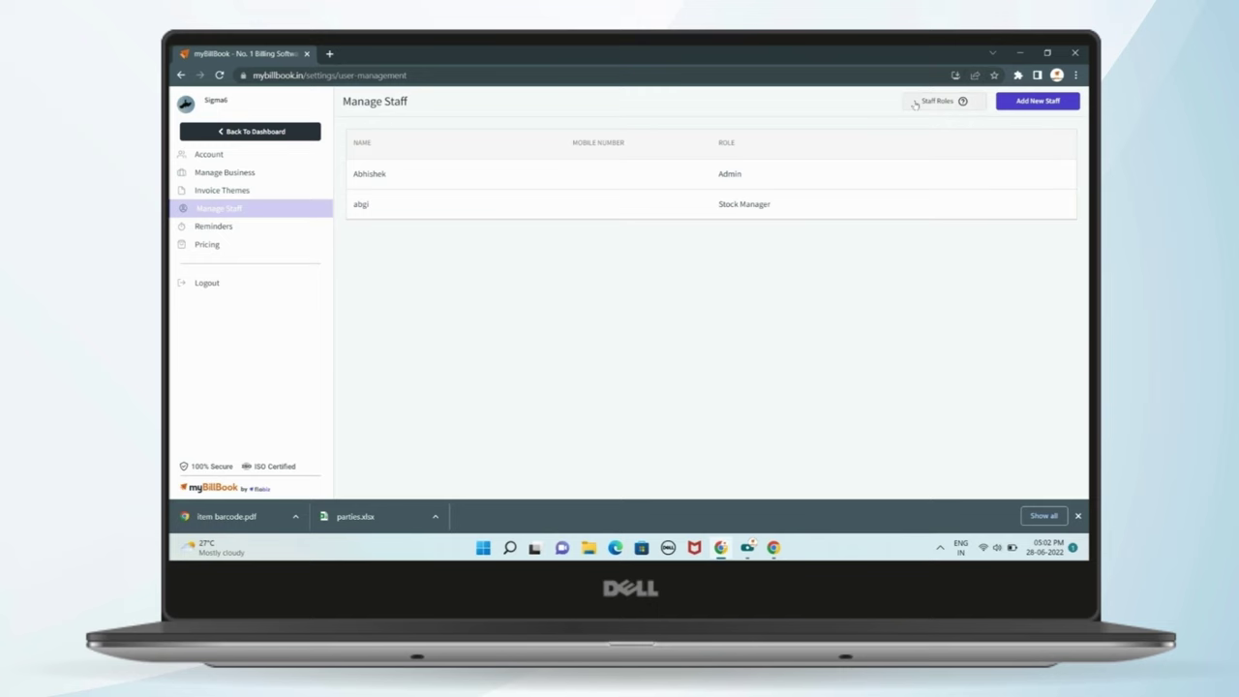
- Review the Staff Roles permissions table, then return to the Sales Invoices list
{"action": "left_click", "coordinate": [915, 104]}
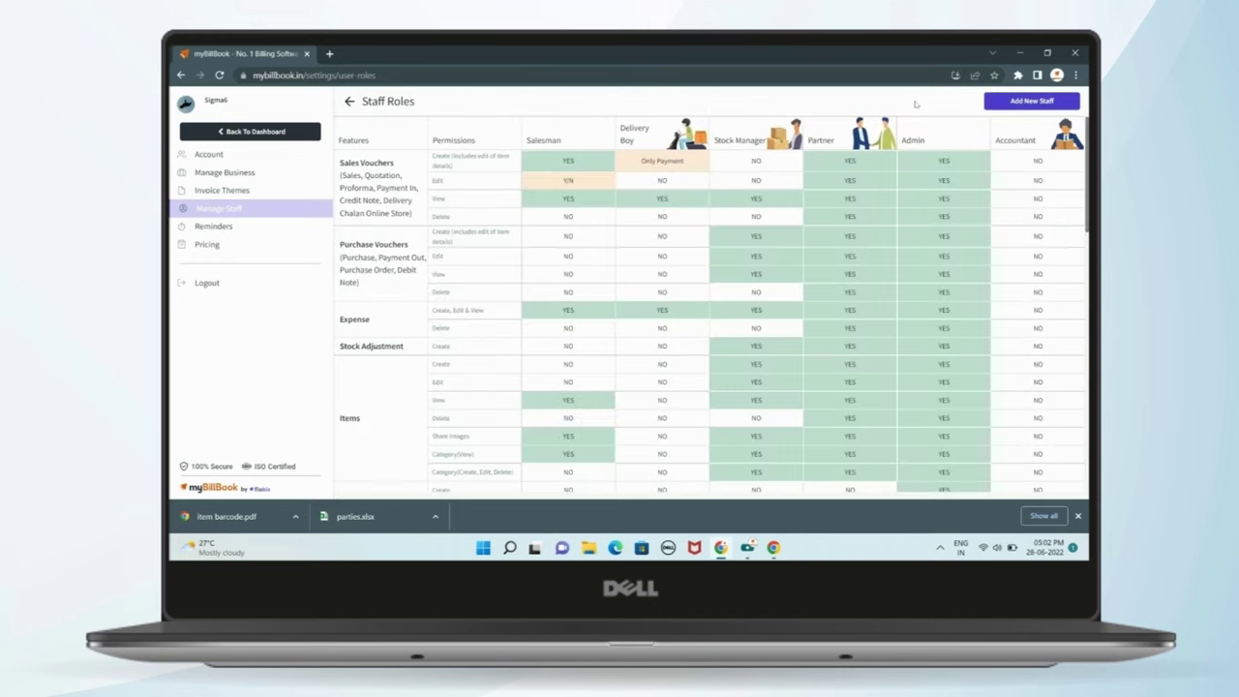
{"action": "scroll", "coordinate": [478, 235], "scroll_direction": "down", "scroll_amount": 15}
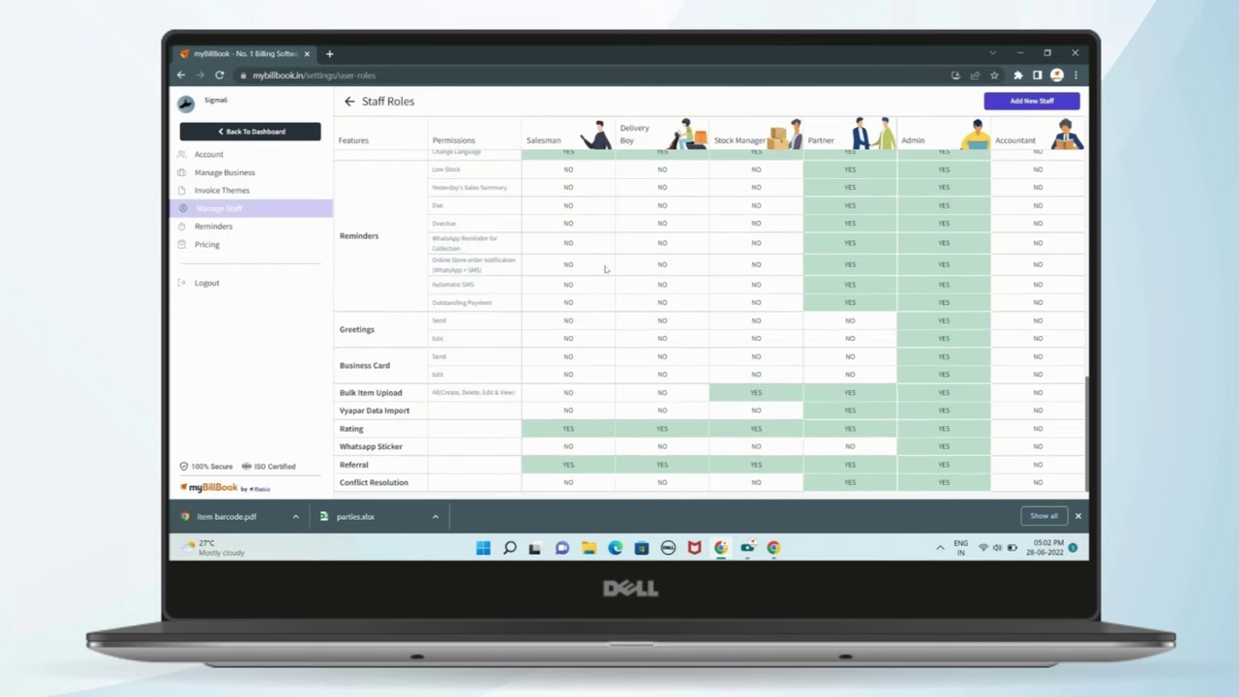
{"action": "scroll", "coordinate": [606, 268], "scroll_direction": "up", "scroll_amount": 15}
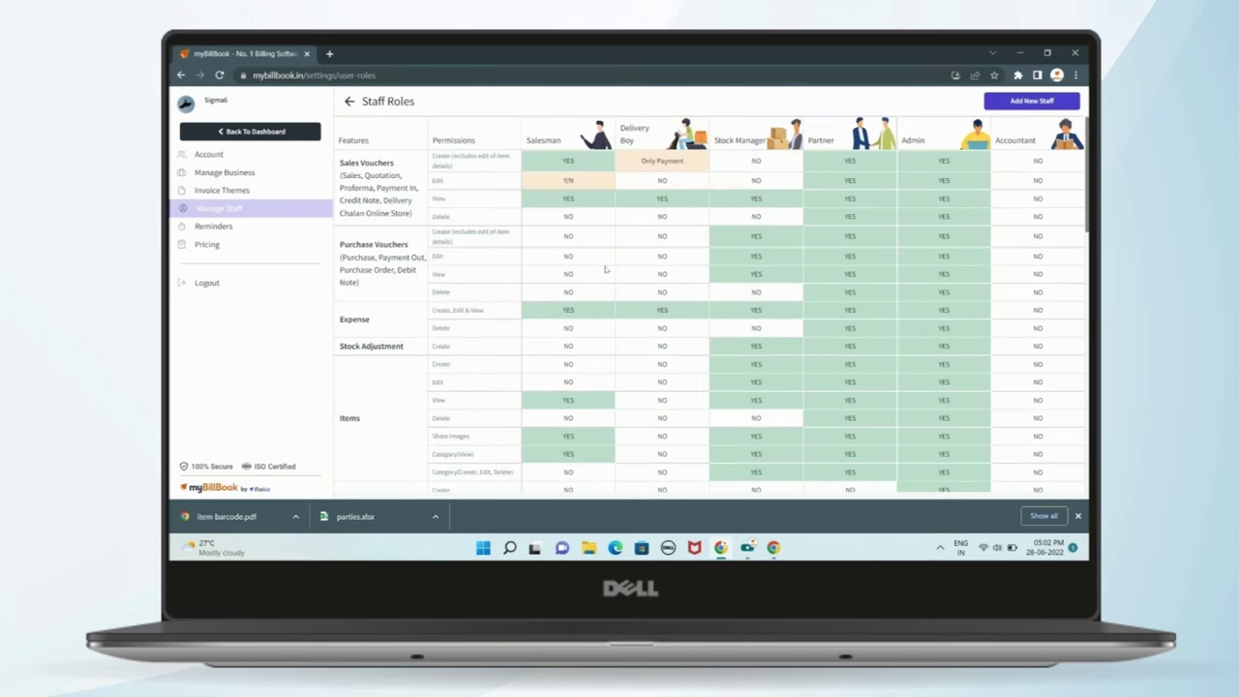
{"action": "left_click", "coordinate": [250, 130]}
{"action": "scroll", "coordinate": [252, 378], "scroll_direction": "down", "scroll_amount": 5}
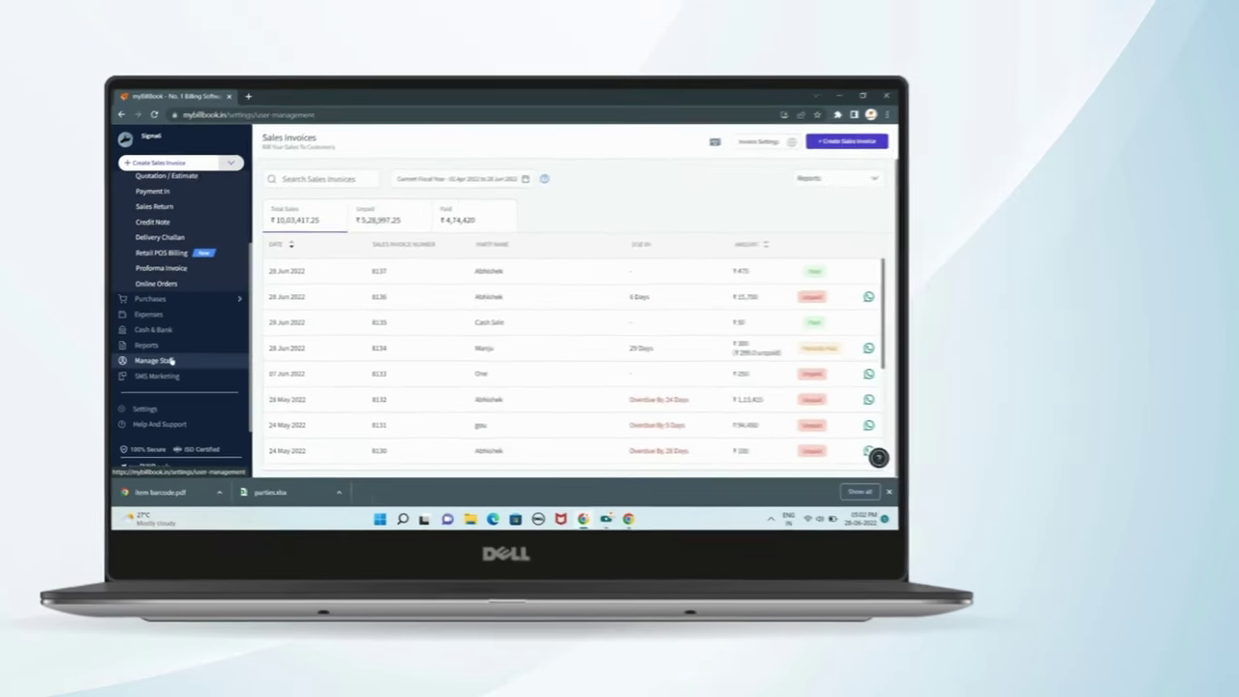
- Open the Reports page listing GSTR-1, Stock Summary, Profit And Loss and other reports
{"action": "left_click", "coordinate": [220, 362]}
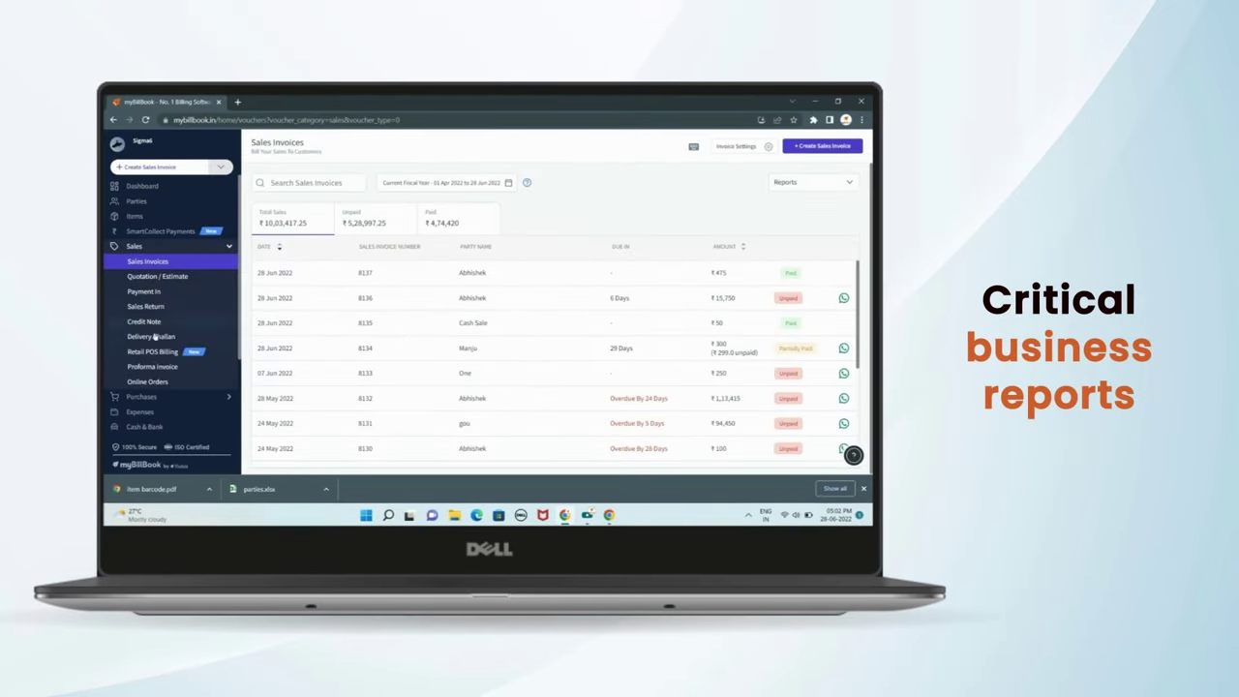
{"action": "scroll", "coordinate": [152, 348], "scroll_direction": "down", "scroll_amount": 1}
{"action": "left_click", "coordinate": [138, 346]}
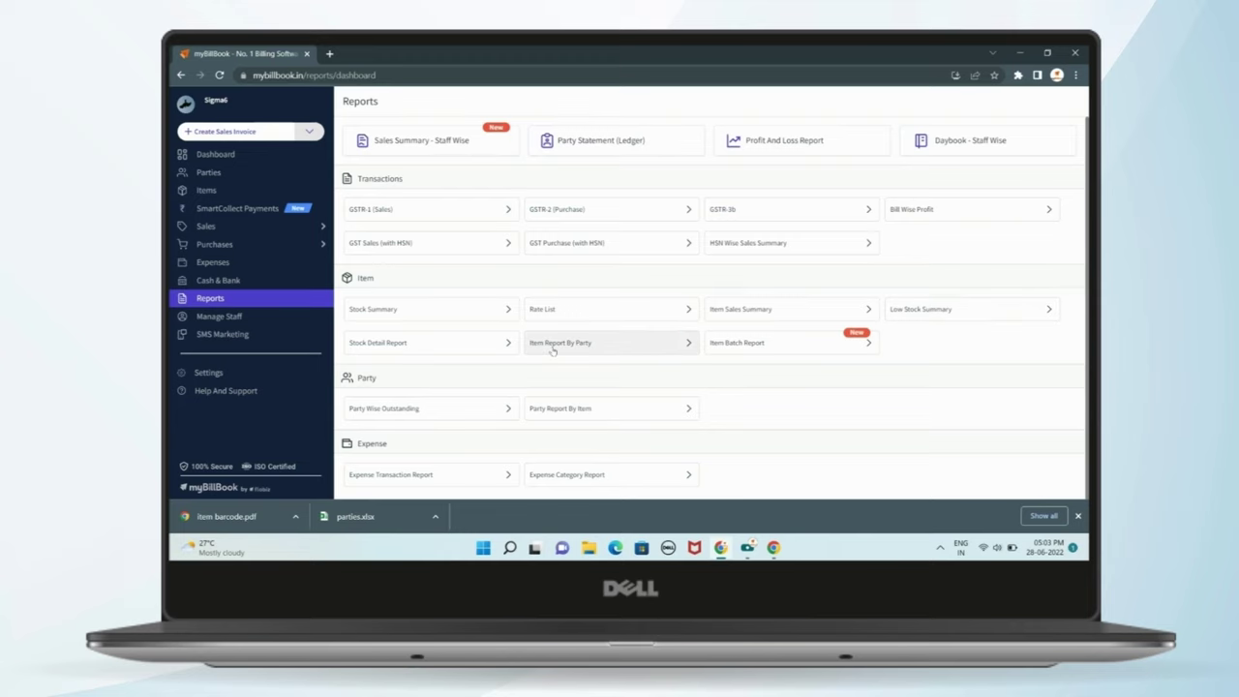
{"action": "scroll", "coordinate": [484, 358], "scroll_direction": "down", "scroll_amount": 1}
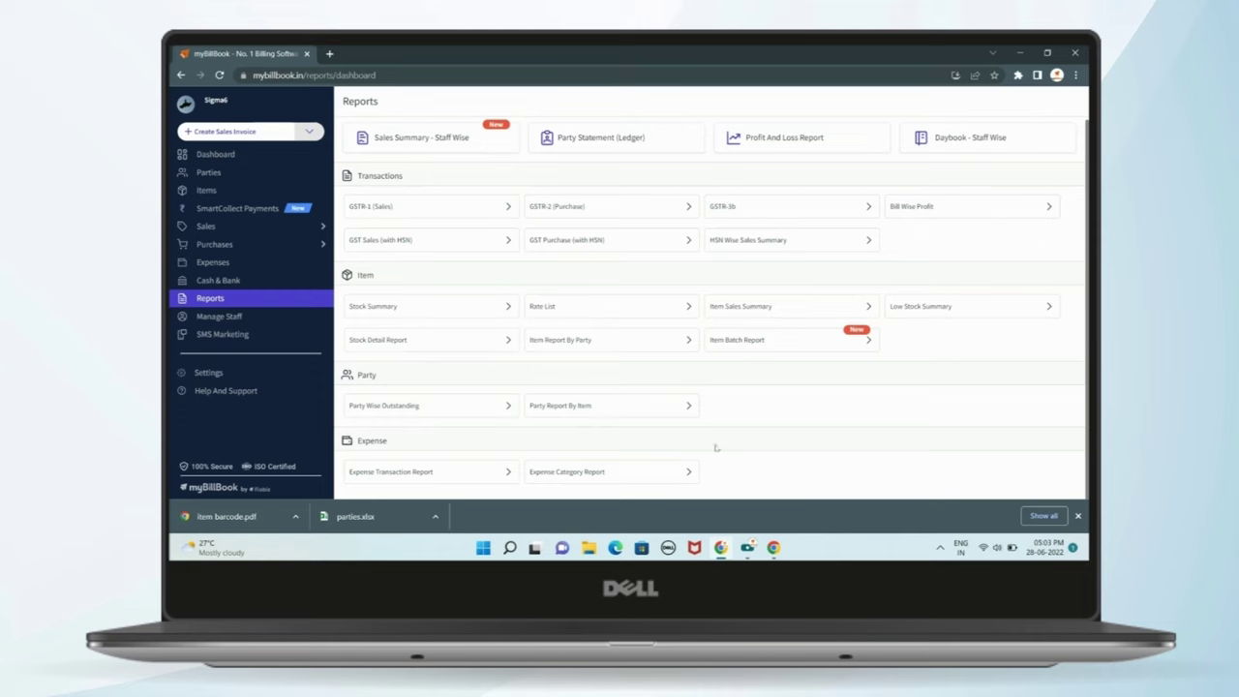
- Create a new SMS campaign using the first Discount category template
{"action": "left_click", "coordinate": [200, 335]}
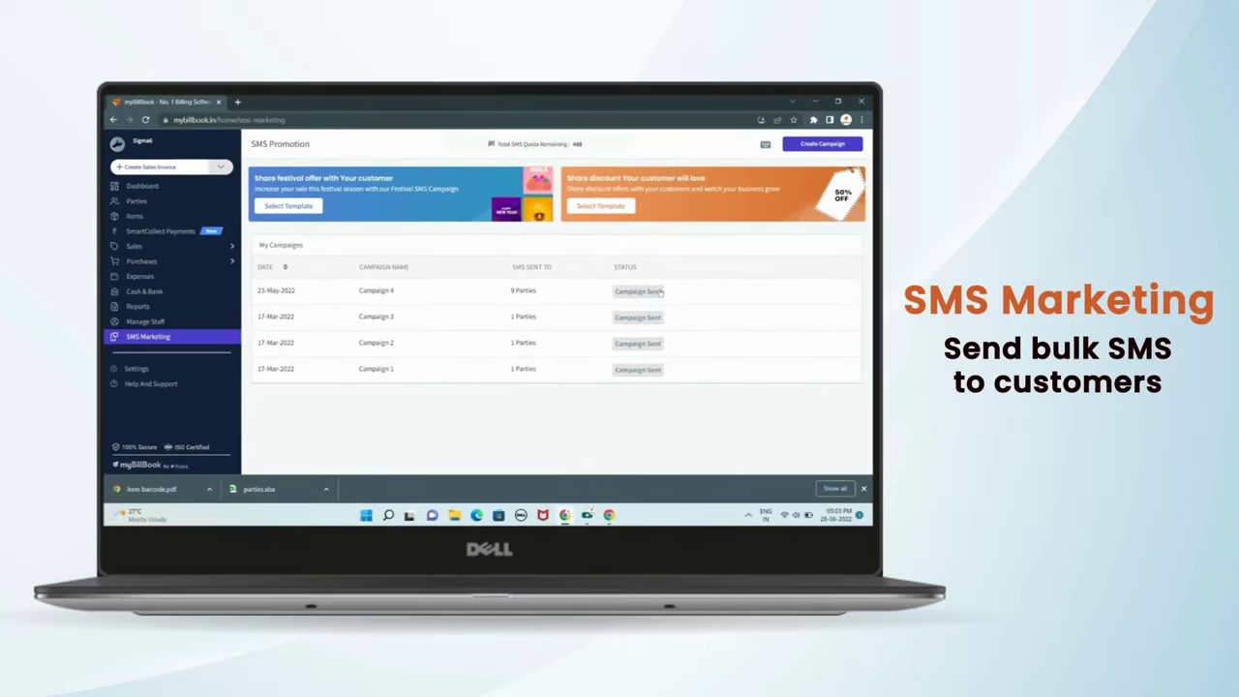
{"action": "left_click", "coordinate": [820, 143]}
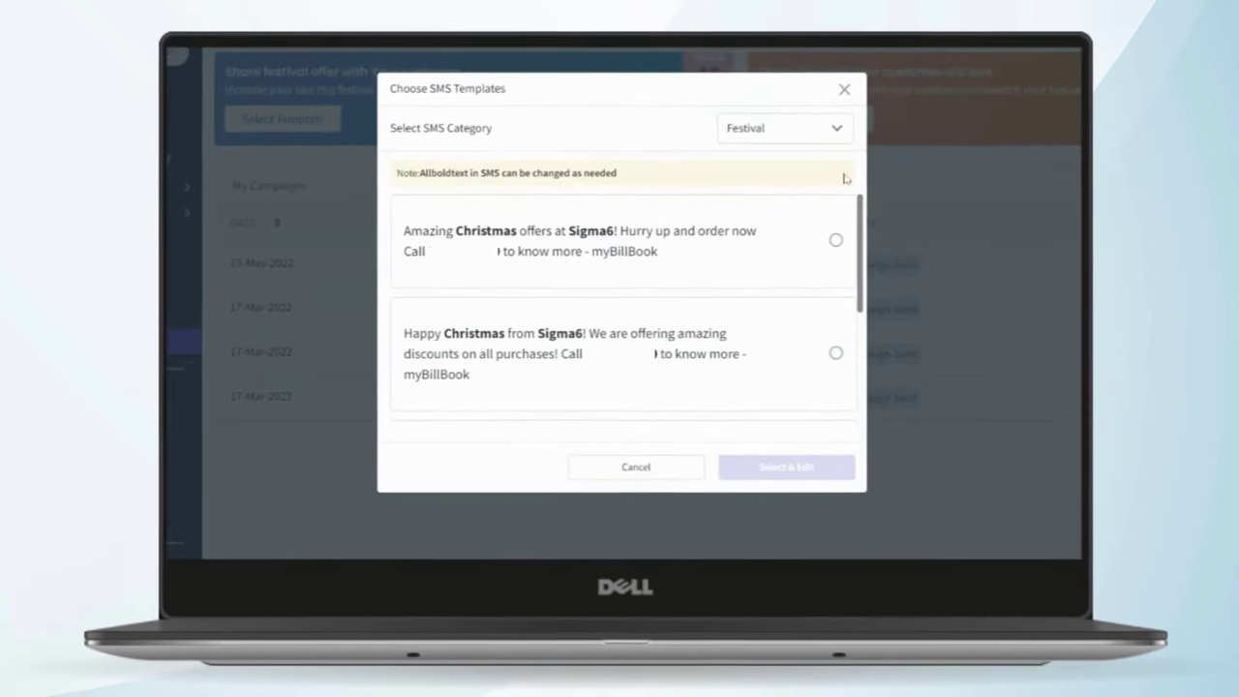
{"action": "left_click", "coordinate": [736, 146]}
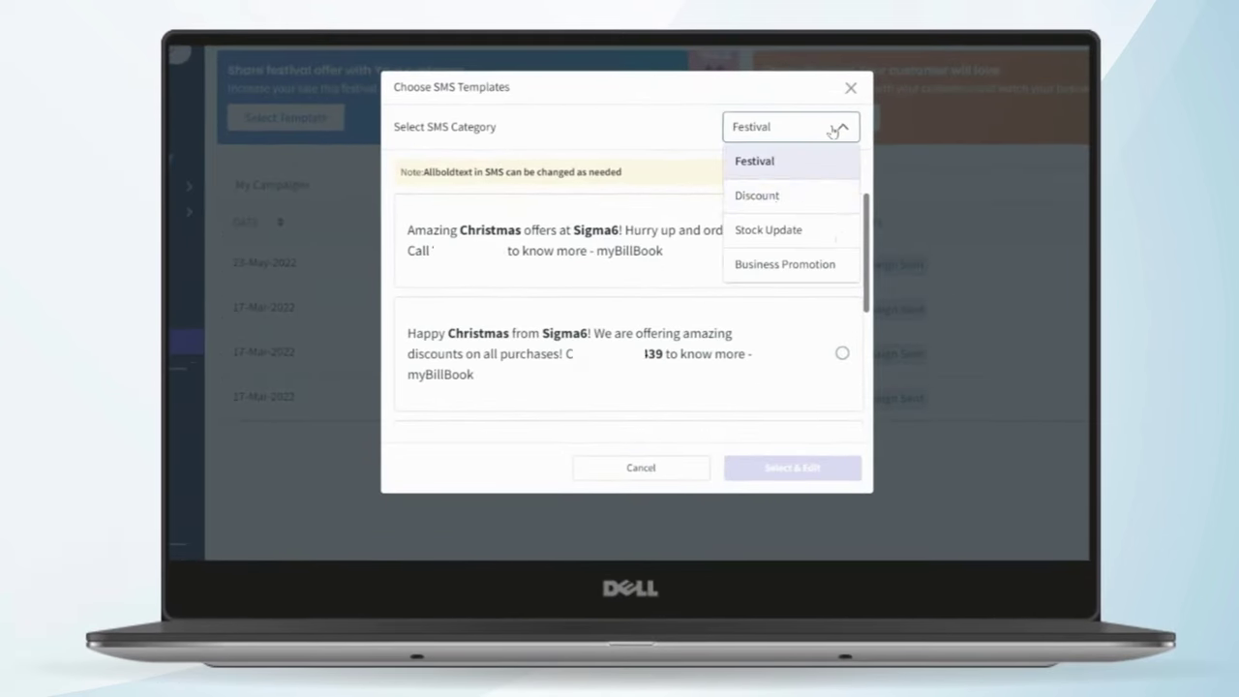
{"action": "left_click", "coordinate": [777, 197]}
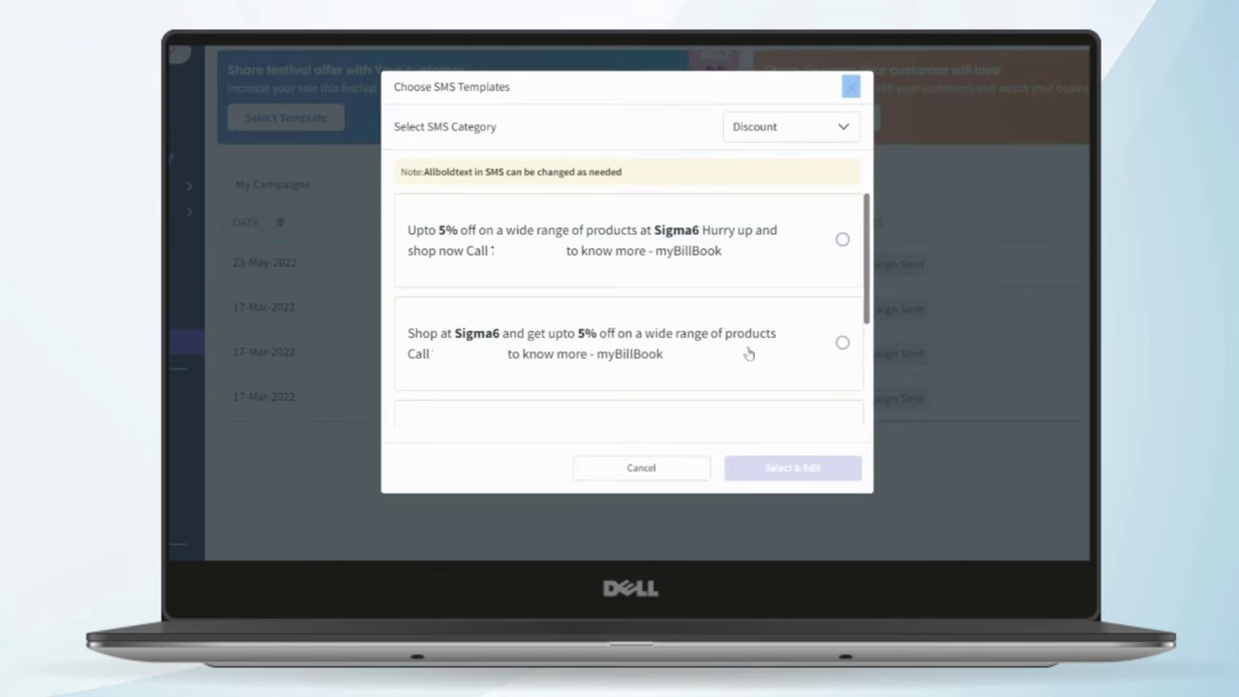
{"action": "left_click", "coordinate": [813, 239]}
{"action": "left_click", "coordinate": [790, 465]}
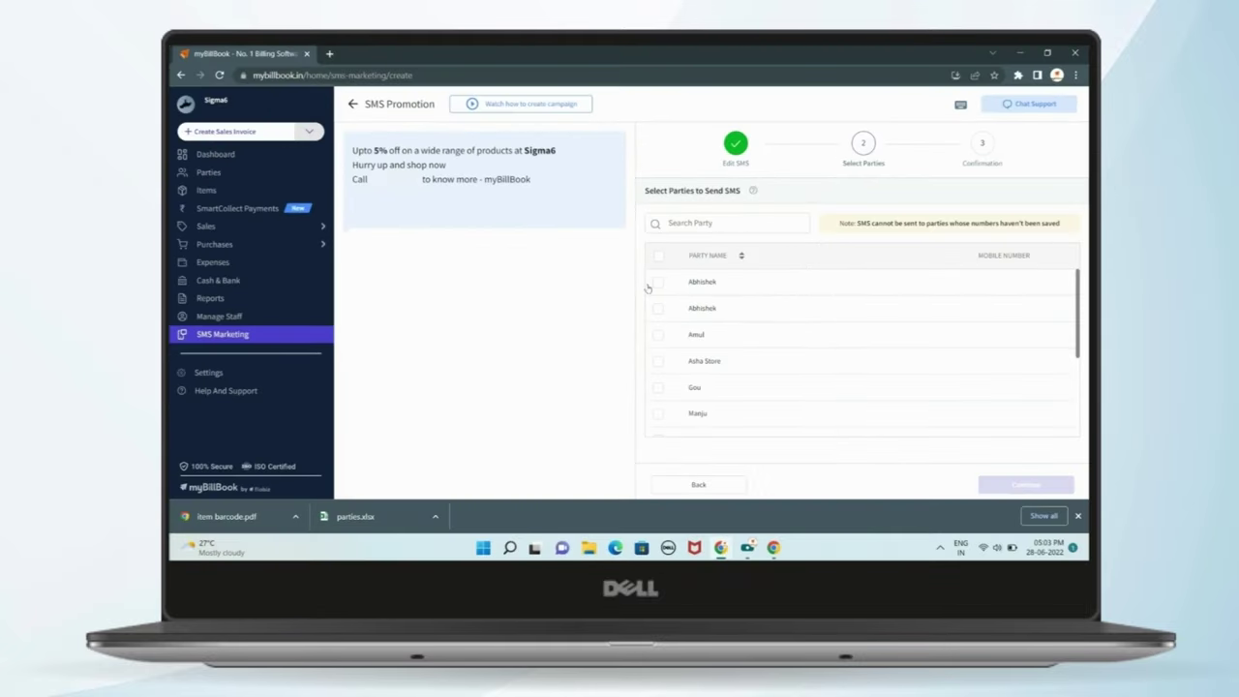
- Send the discount SMS to all 12 parties, view Campaign 5, then open SmartCollect Payments
{"action": "left_click", "coordinate": [658, 257]}
{"action": "scroll", "coordinate": [855, 343], "scroll_direction": "down", "scroll_amount": 3}
{"action": "scroll", "coordinate": [865, 341], "scroll_direction": "up", "scroll_amount": 3}
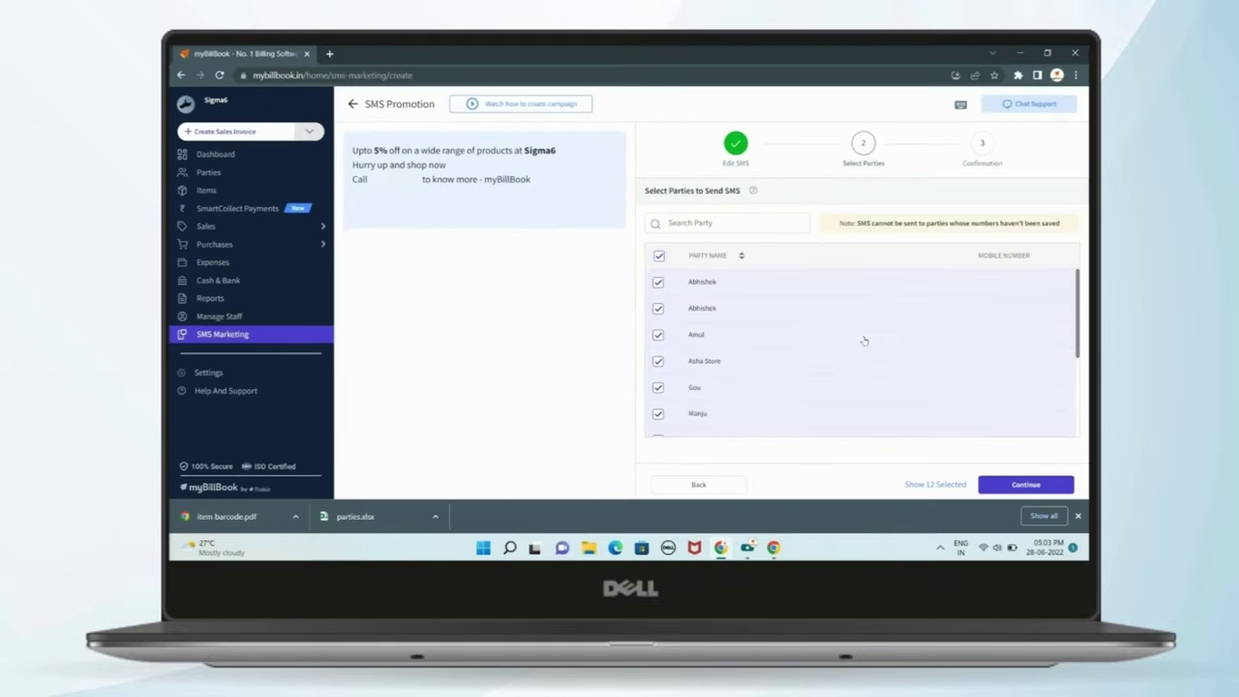
{"action": "left_click_drag", "start_coordinate": [348, 151], "coordinate": [548, 183]}
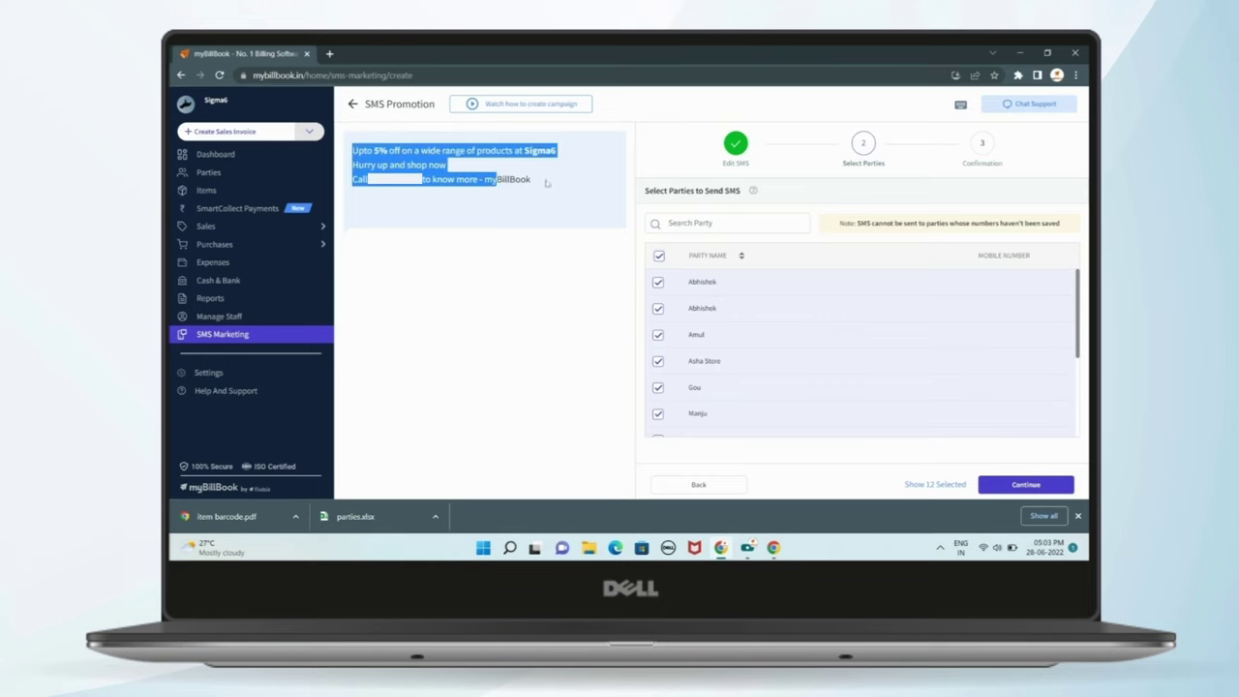
{"action": "left_click", "coordinate": [584, 197]}
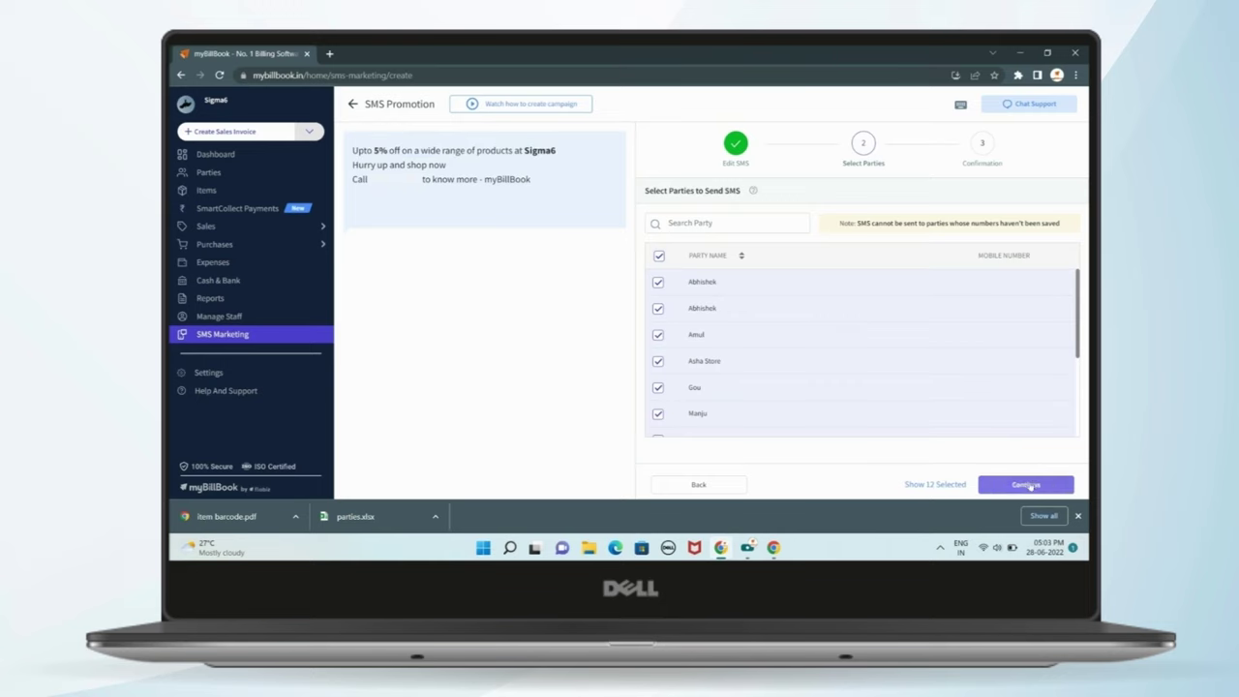
{"action": "left_click", "coordinate": [1027, 484]}
{"action": "left_click", "coordinate": [1014, 484]}
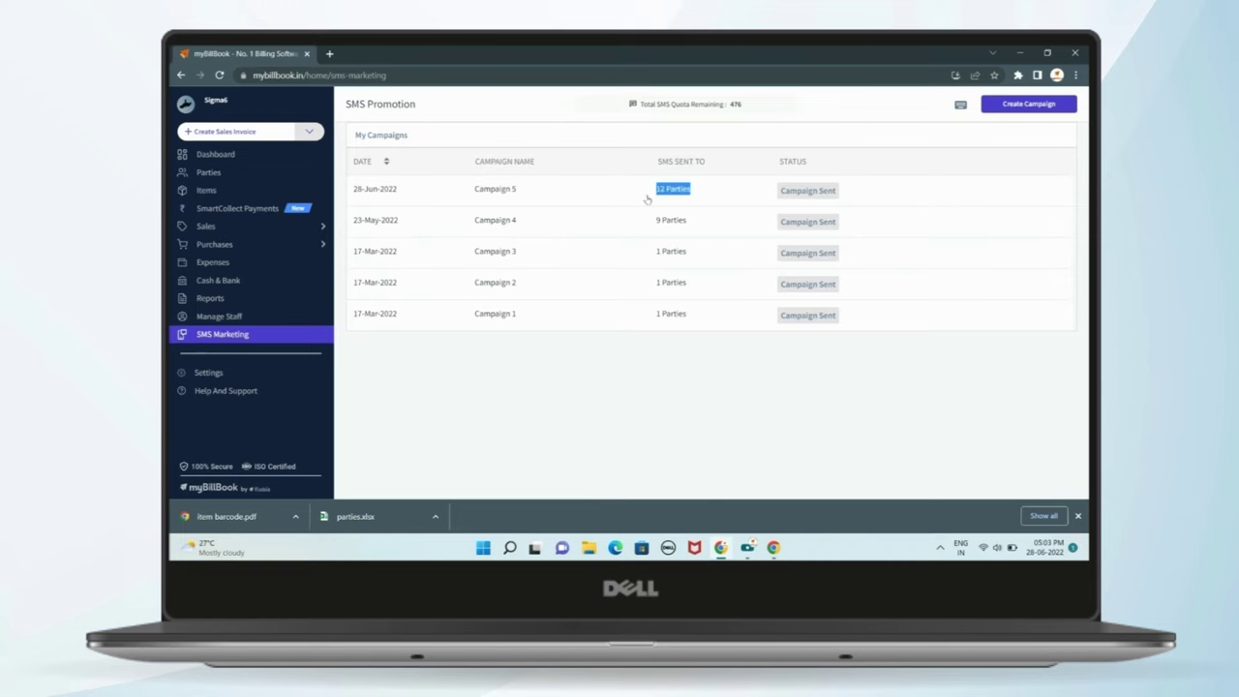
{"action": "left_click", "coordinate": [651, 196]}
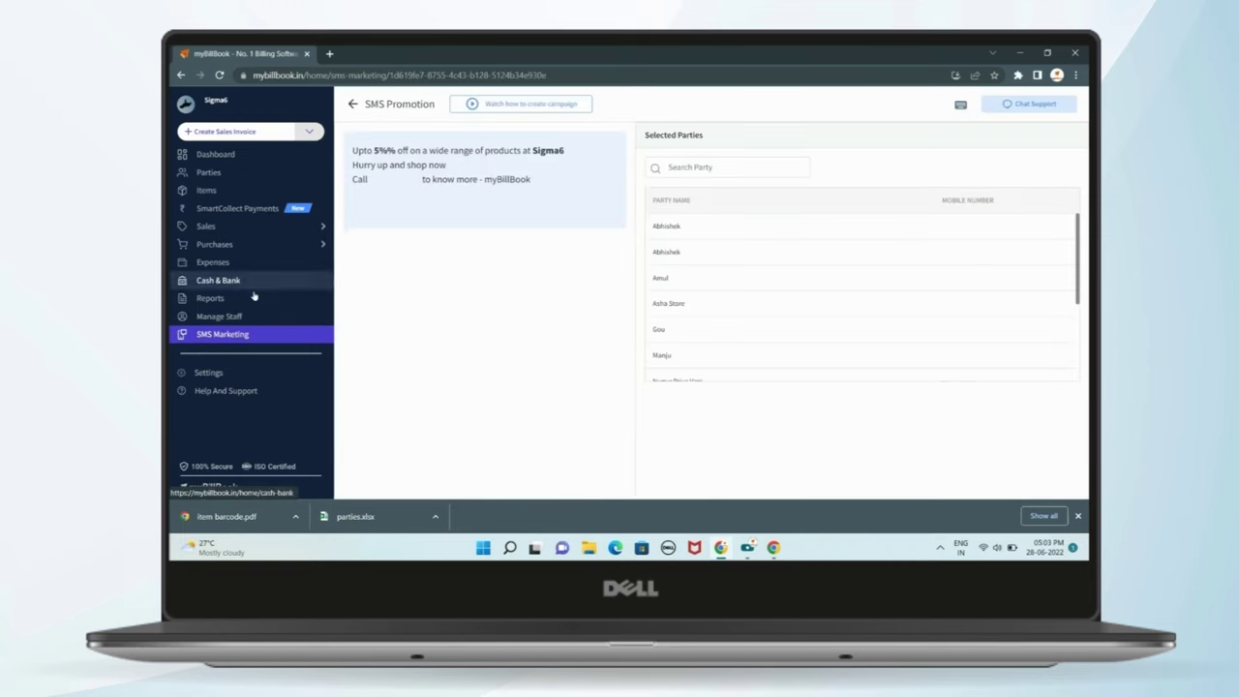
{"action": "left_click", "coordinate": [240, 207]}
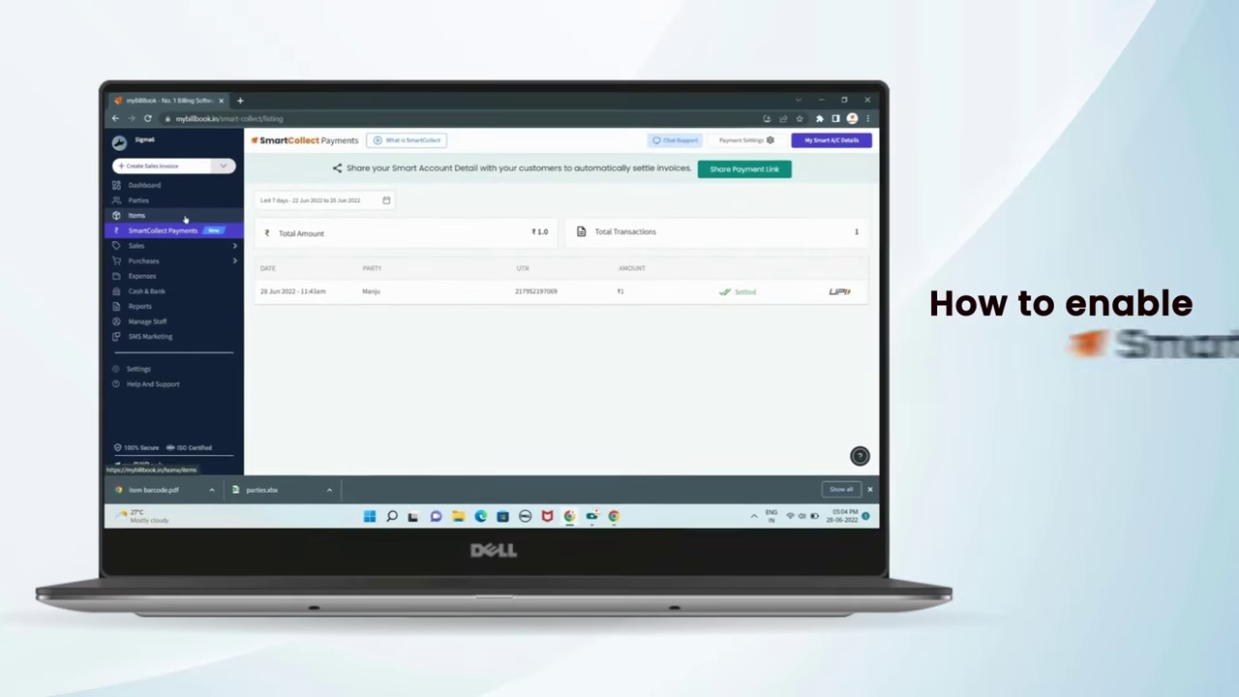